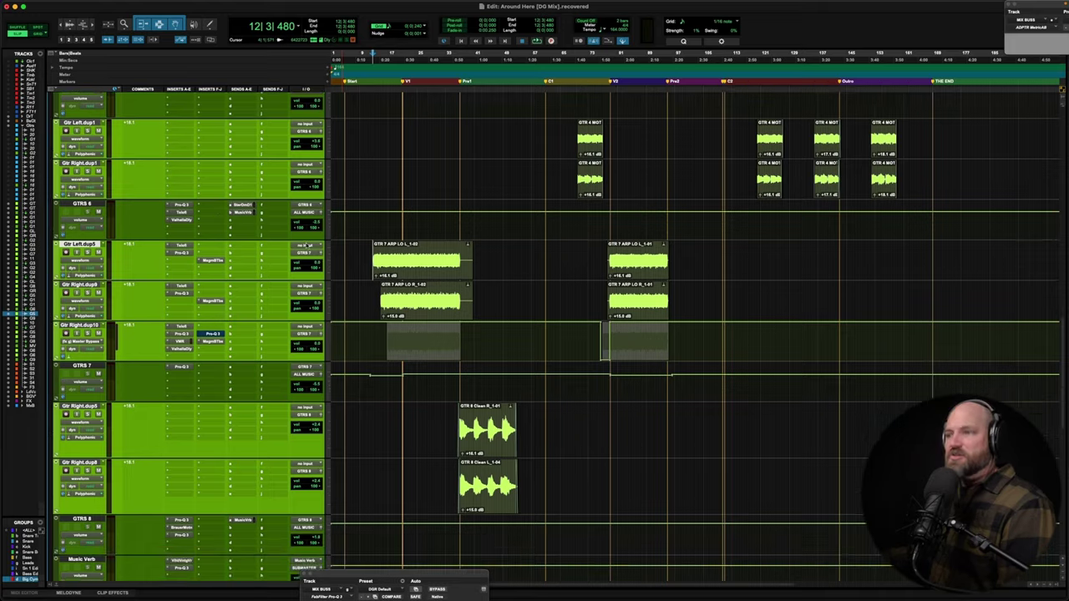
# Step: Place the playhead ahead of the first GTR 7 ARP LO clips, enlarge the timeline around them and play the arpeggio section
pyautogui.scroll(-1, 333, 287)
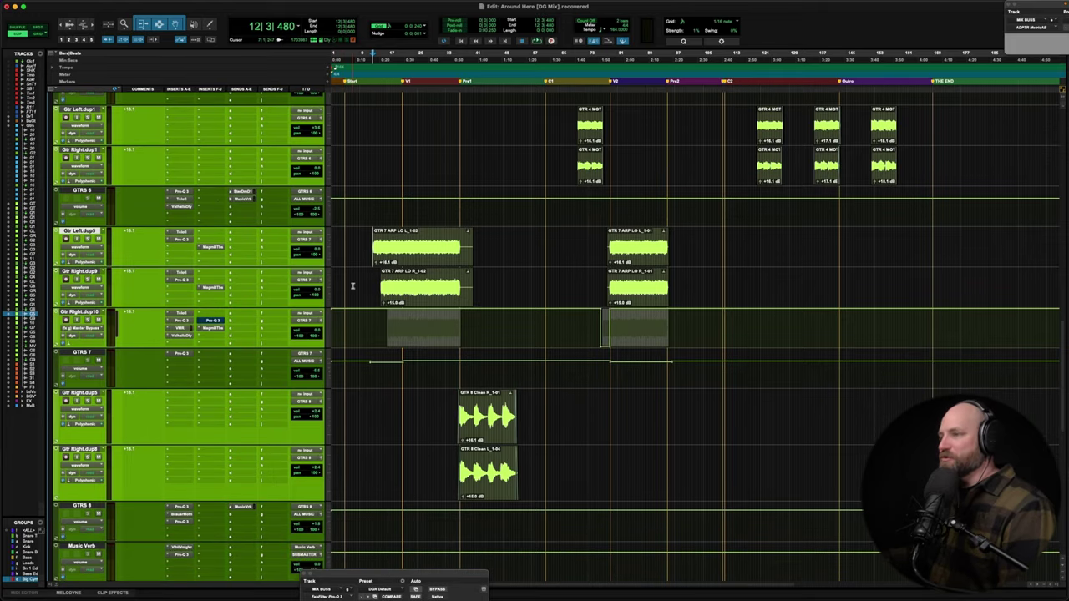
pyautogui.click(352, 287)
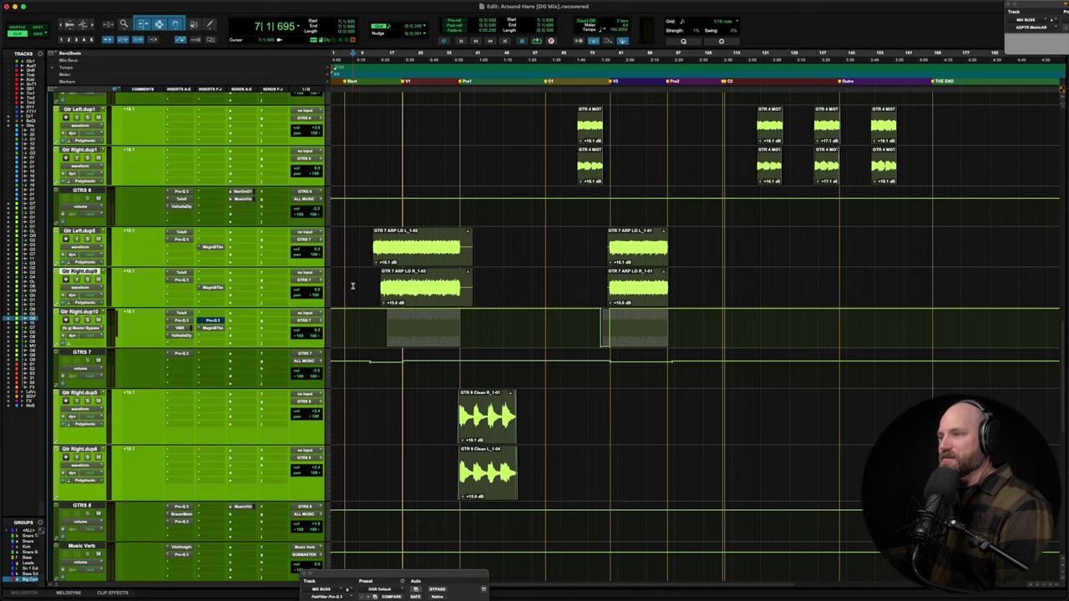
pyautogui.click(353, 239)
pyautogui.press('Tab')
pyautogui.press('super+bracketright')
pyautogui.press('super+bracketright')
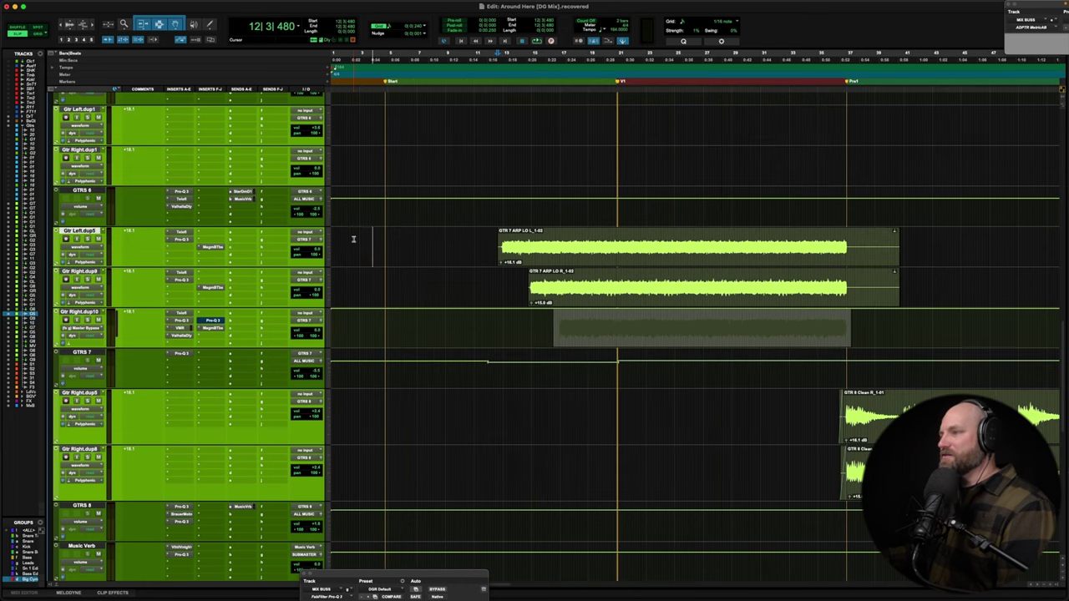
pyautogui.hscroll(-3, 342, 240)
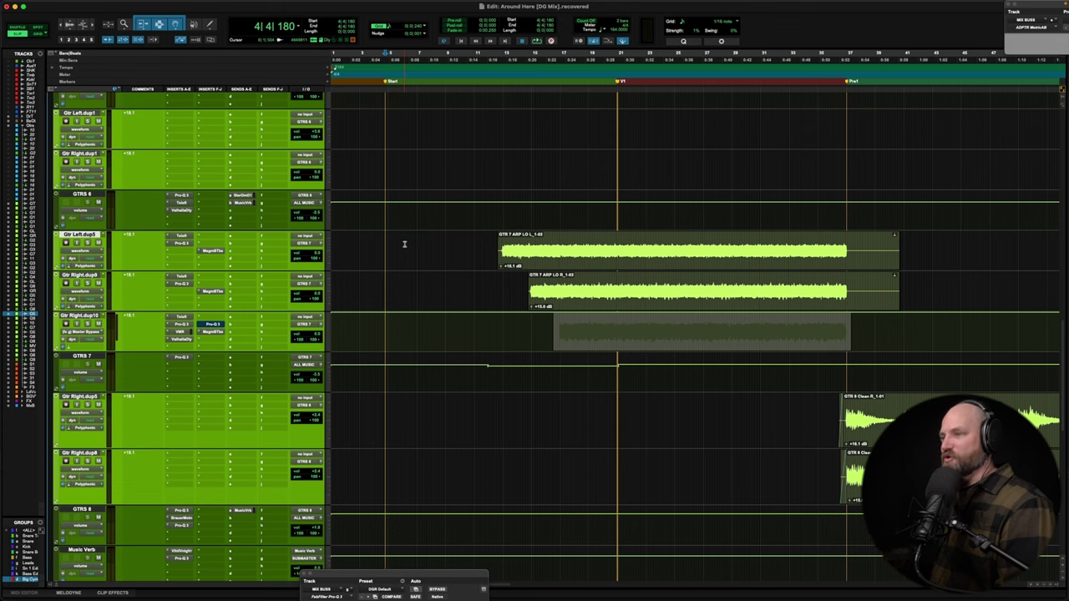
pyautogui.press('space')
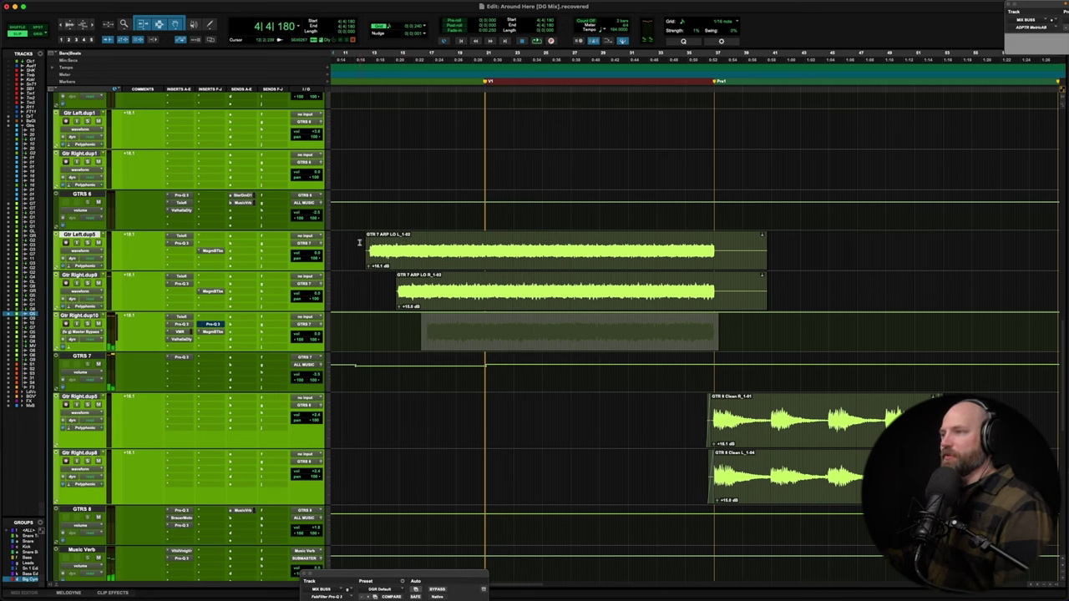
# Step: Bypass the insert plug-ins on the three GTR 7 guitar tracks and play the arpeggio without processing
pyautogui.click(181, 236)
pyautogui.keyDown('shift'); pyautogui.click(199, 323); pyautogui.keyUp('shift')
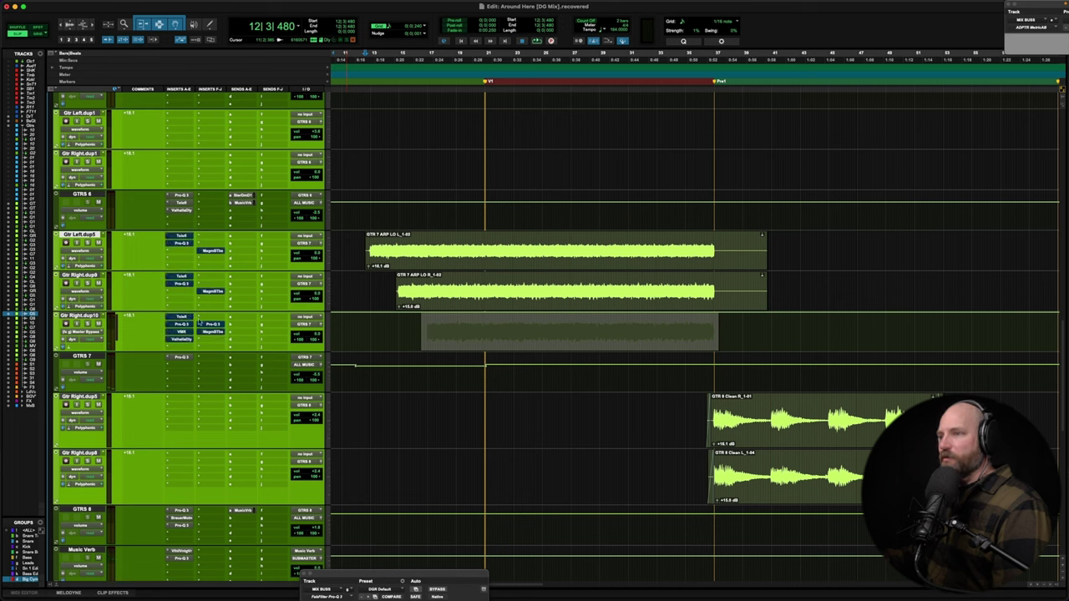
pyautogui.press('space')
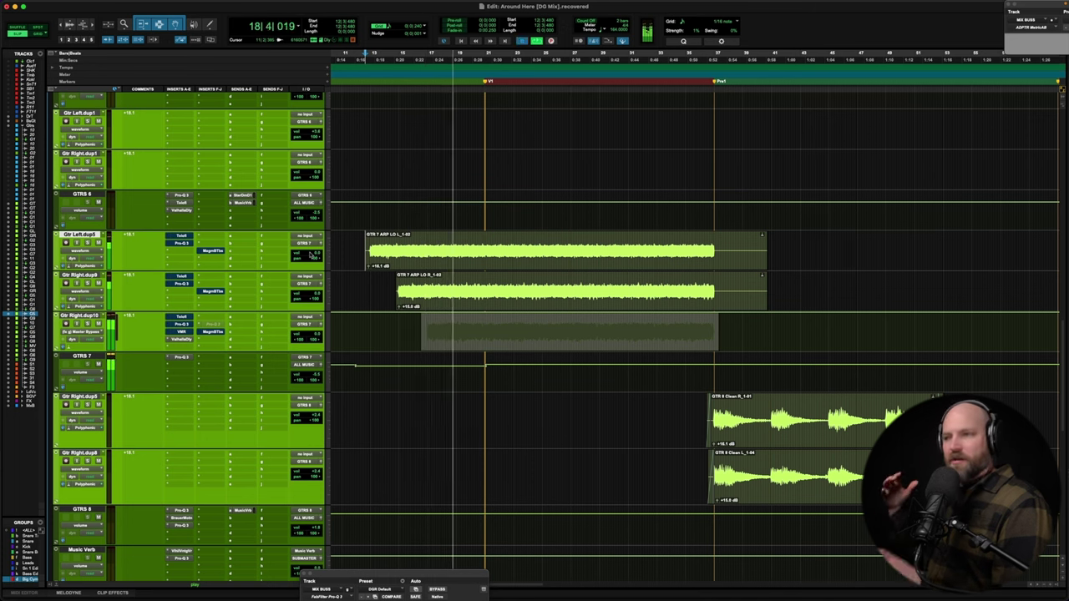
pyautogui.press('space')
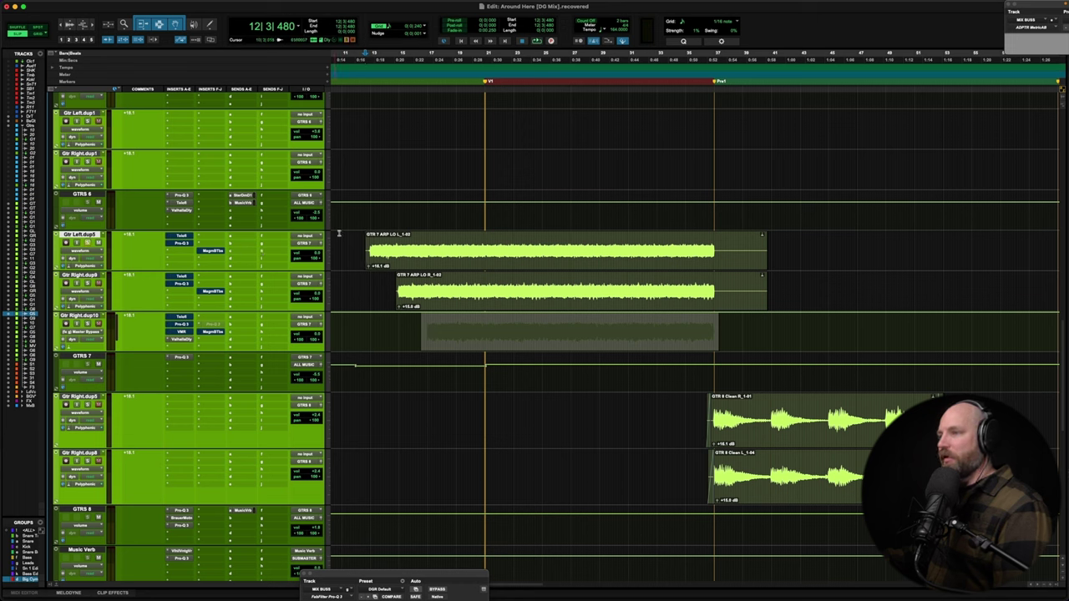
# Step: Open the Telofi plug-in on the left GTR 7 arpeggio track and place its window beside the inserts
pyautogui.click(181, 237)
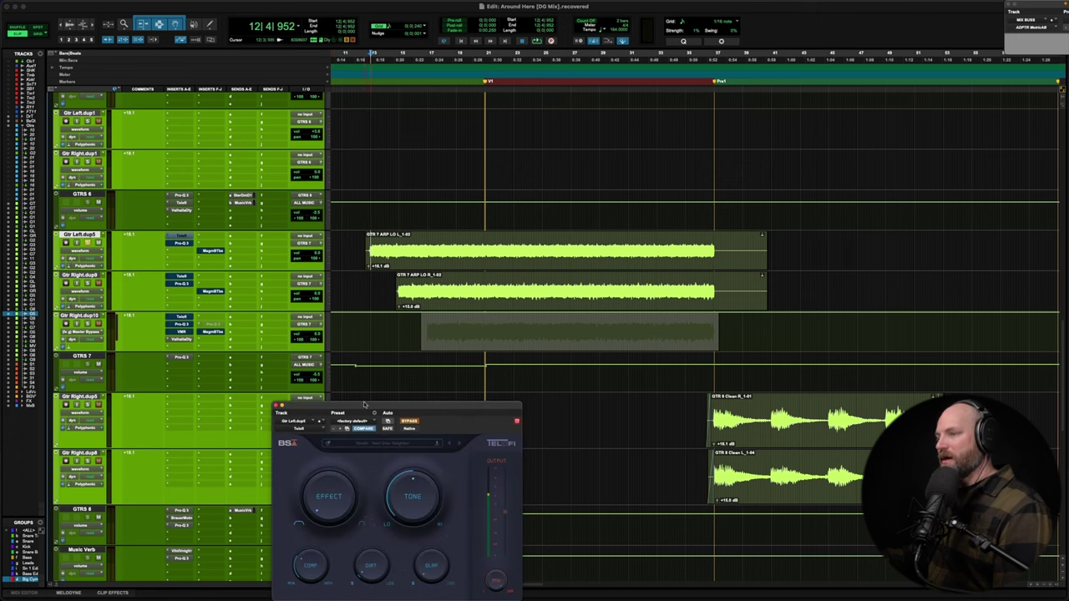
pyautogui.moveTo(364, 406); pyautogui.dragTo(511, 132)
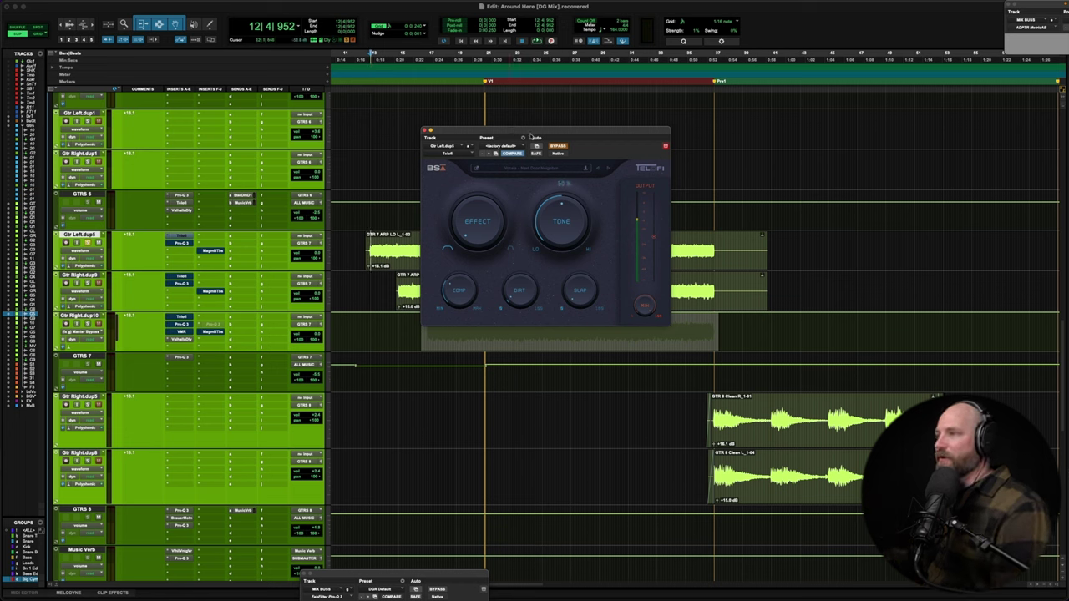
pyautogui.moveTo(529, 132); pyautogui.dragTo(495, 155)
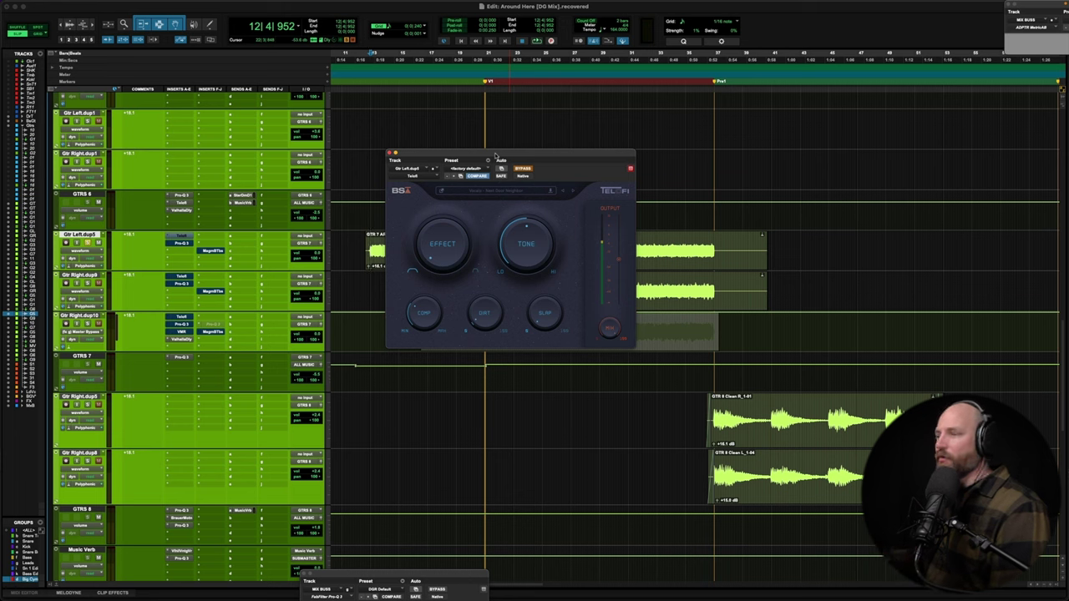
pyautogui.moveTo(495, 155); pyautogui.dragTo(499, 160)
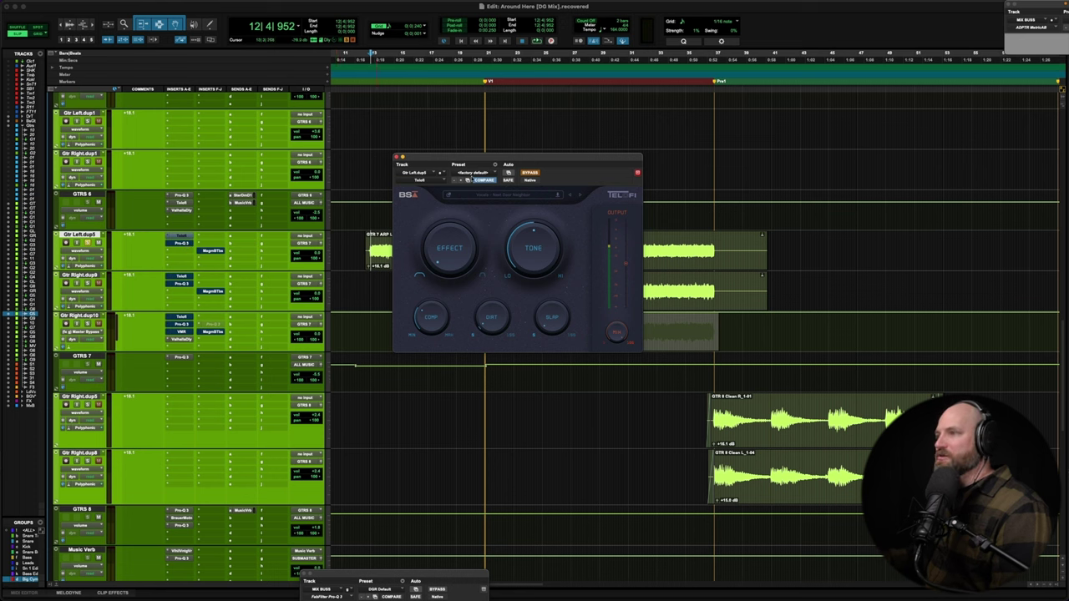
pyautogui.moveTo(479, 159)
pyautogui.mouseDown()
pyautogui.moveTo(470, 162)
pyautogui.moveTo(479, 159)
pyautogui.mouseUp()
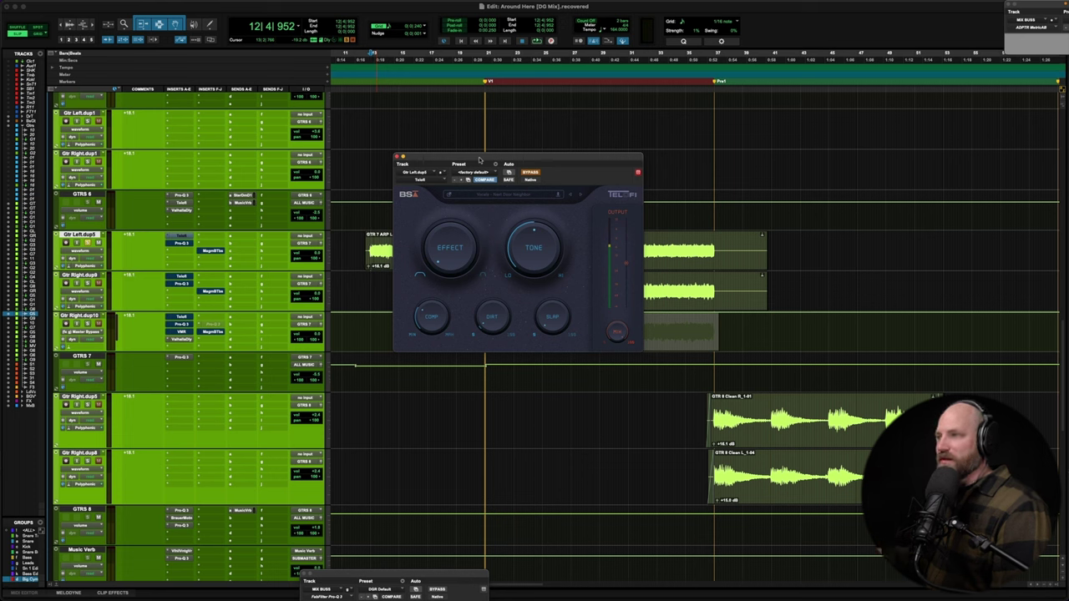
pyautogui.moveTo(479, 159); pyautogui.dragTo(481, 167)
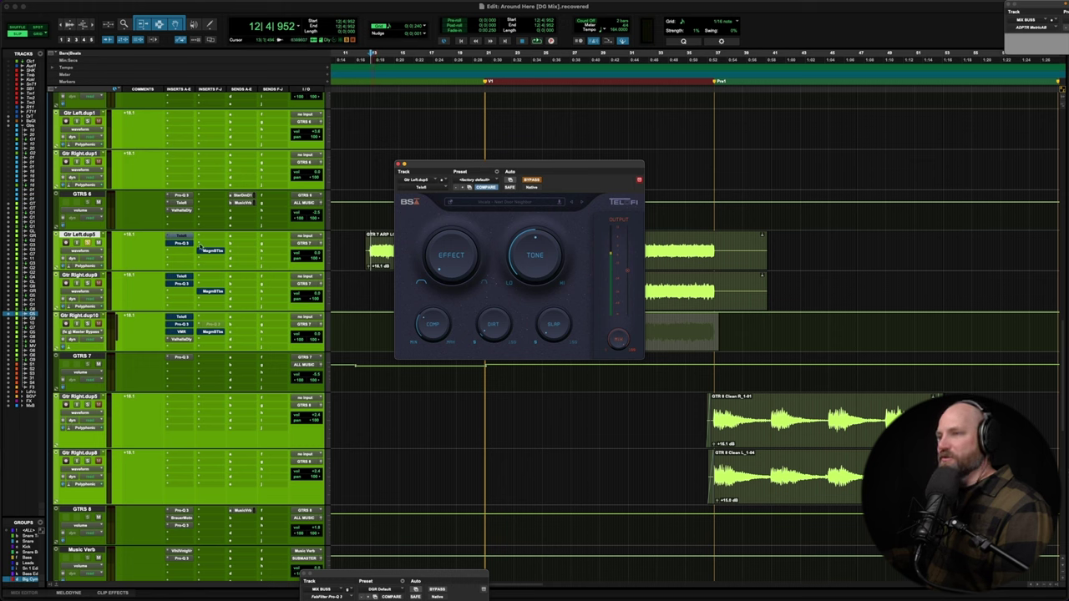
# Step: Audition the left arpeggio guitar with Telofi bypassed, enable the plug-in and play the part again
pyautogui.press('space')
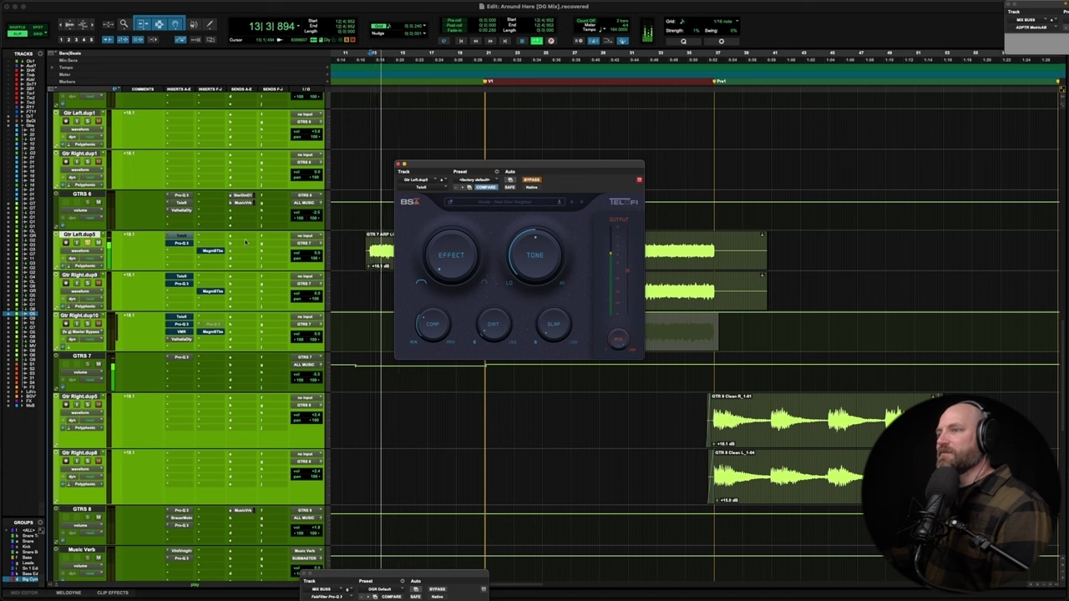
pyautogui.press('space')
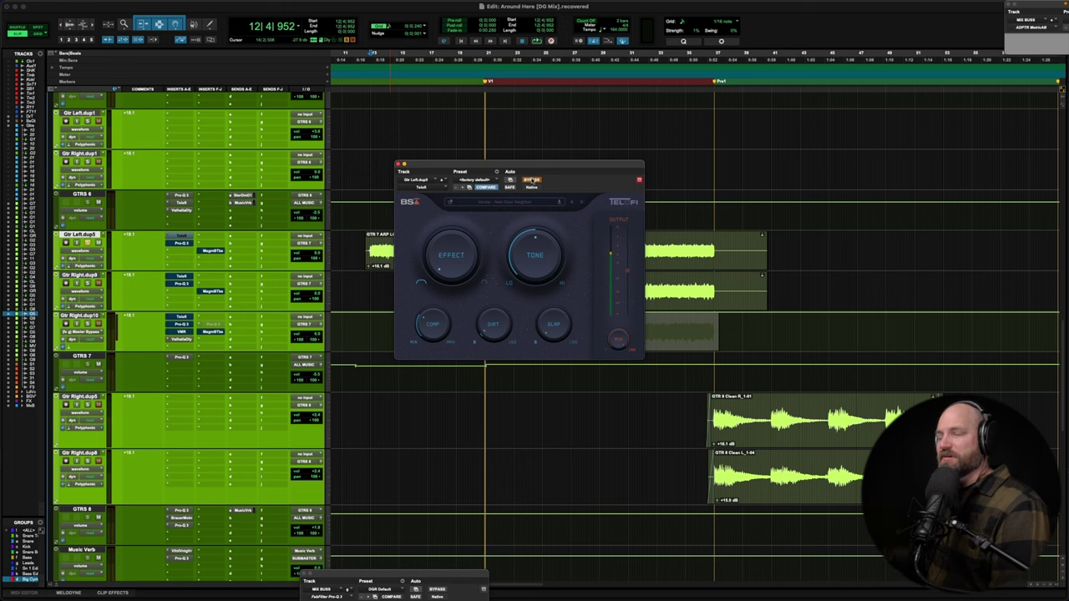
pyautogui.press('space')
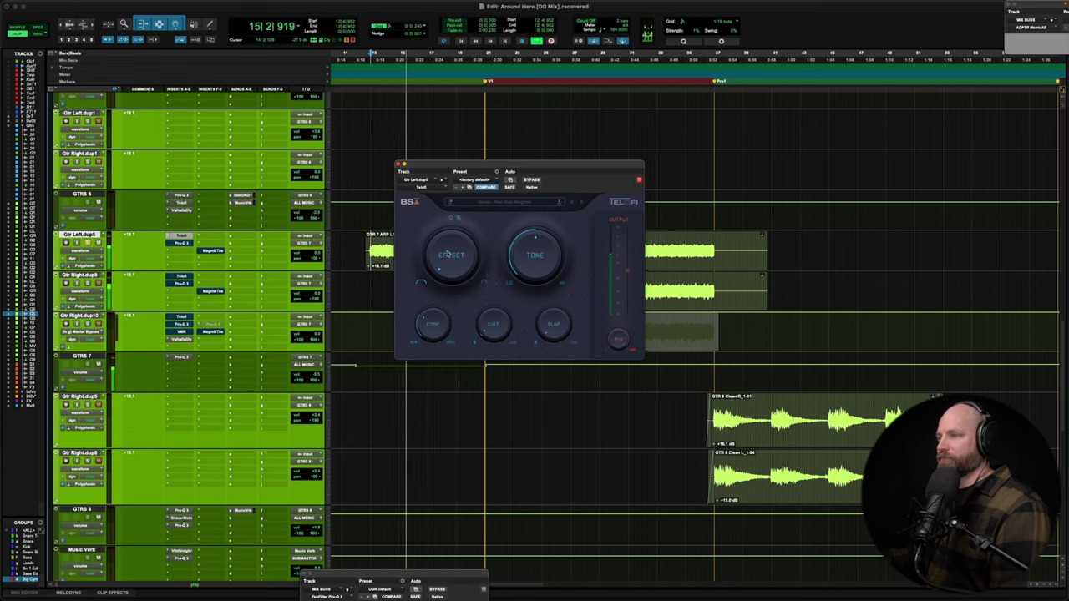
pyautogui.press('space')
# Step: Review the bell cut in Pro-Q 3 on the left arpeggio track and take the EQ out of bypass
pyautogui.click(180, 242)
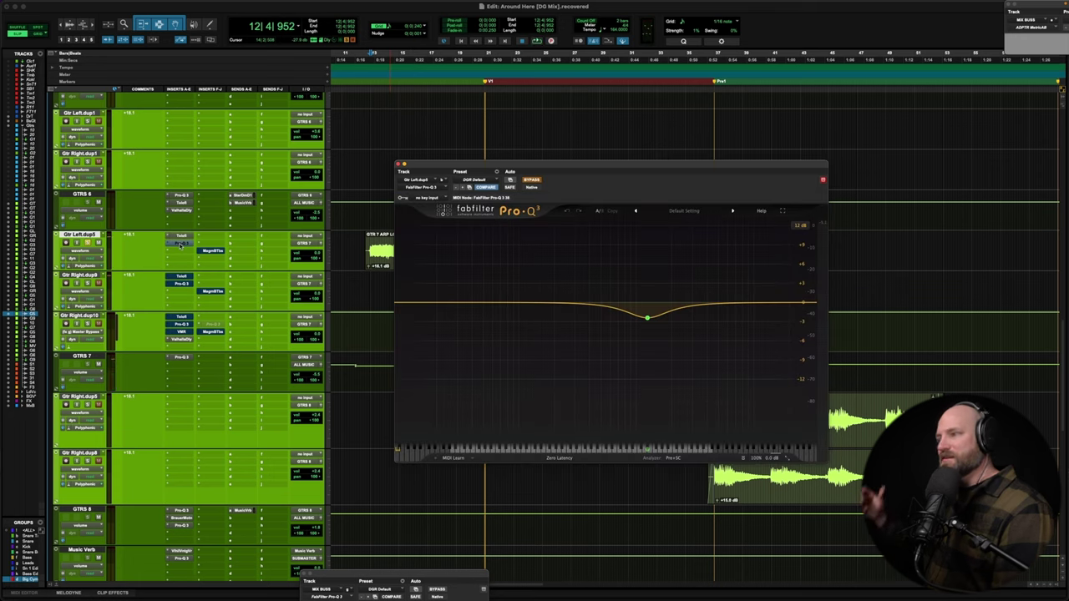
pyautogui.moveTo(648, 315)
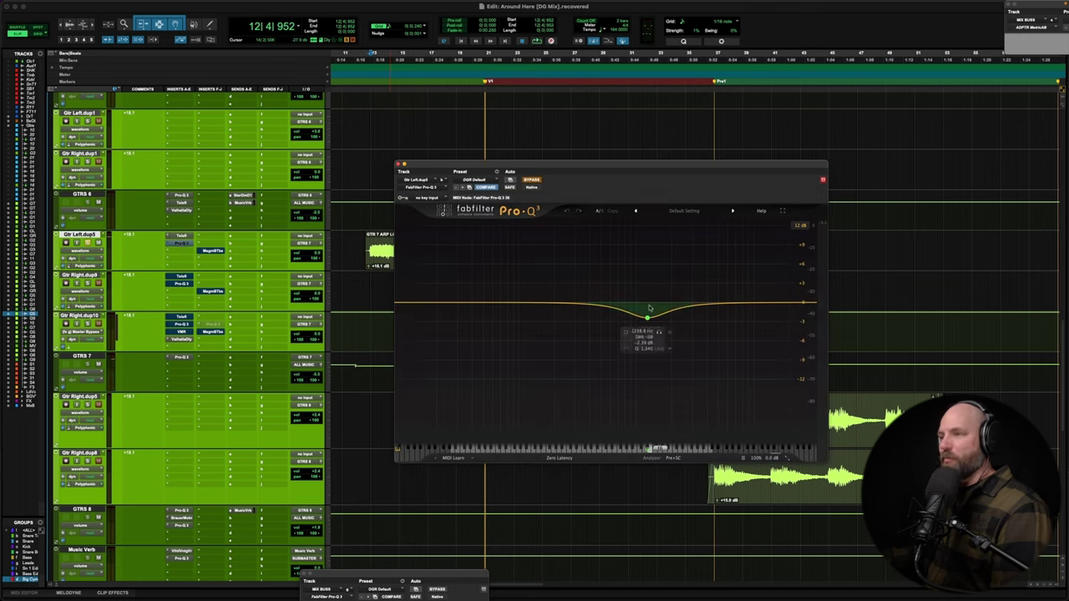
pyautogui.moveTo(479, 169); pyautogui.dragTo(465, 387)
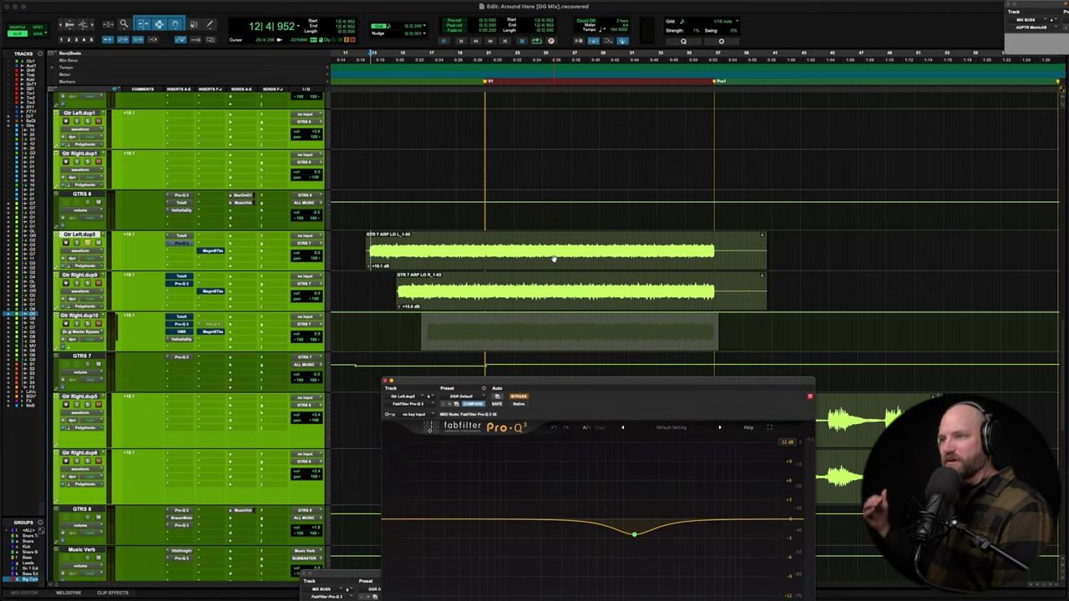
pyautogui.moveTo(467, 381); pyautogui.dragTo(474, 166)
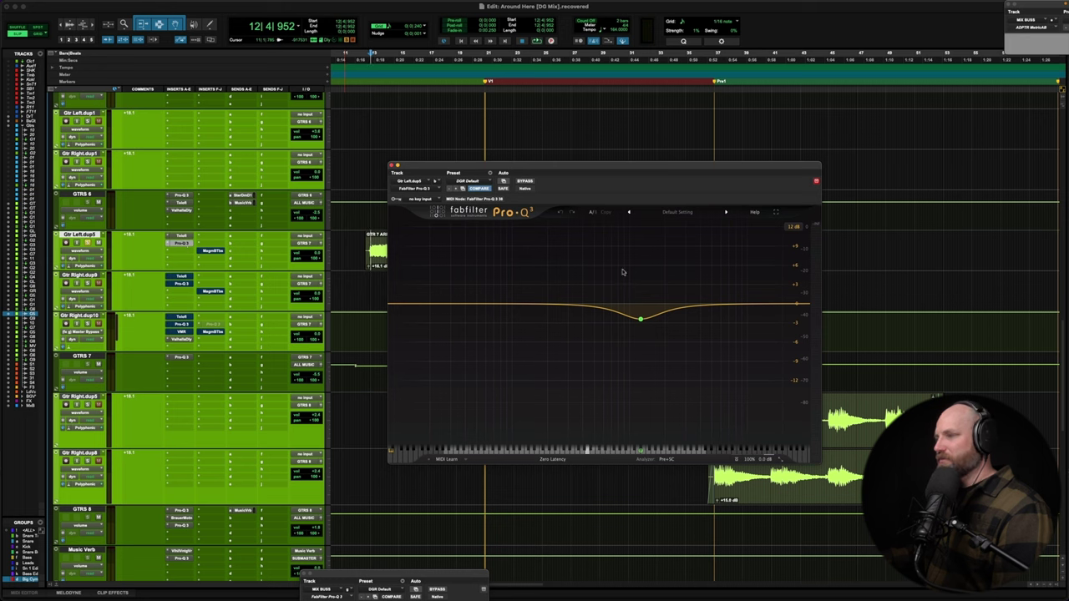
# Step: Open the Magma BB Tubes plug-in on the left arpeggio track and place its window over the timeline
pyautogui.click(213, 250)
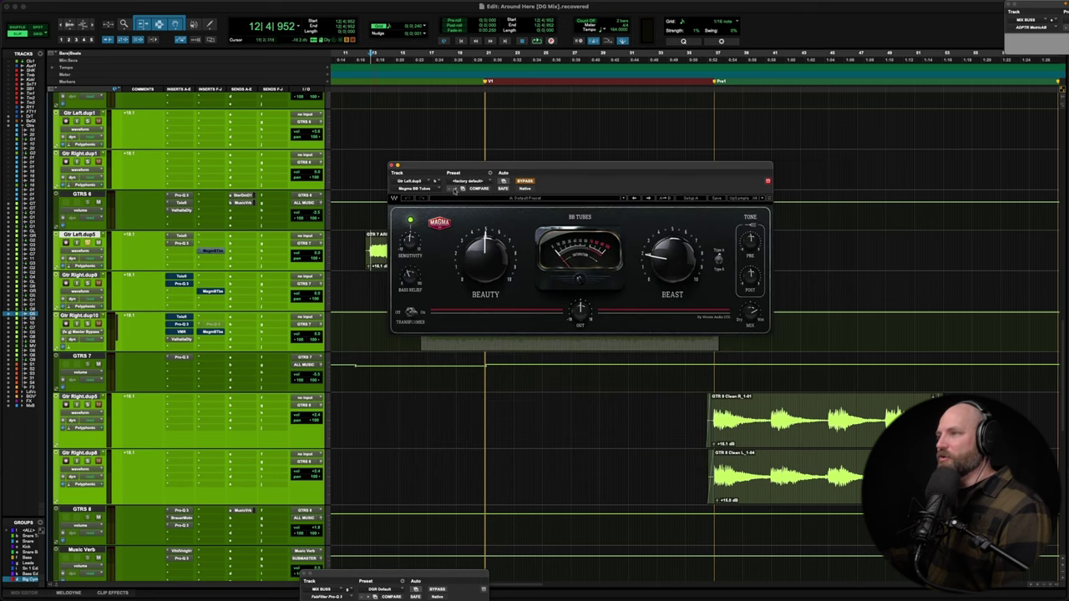
pyautogui.moveTo(478, 167); pyautogui.dragTo(451, 67)
pyautogui.moveTo(449, 67); pyautogui.dragTo(447, 70)
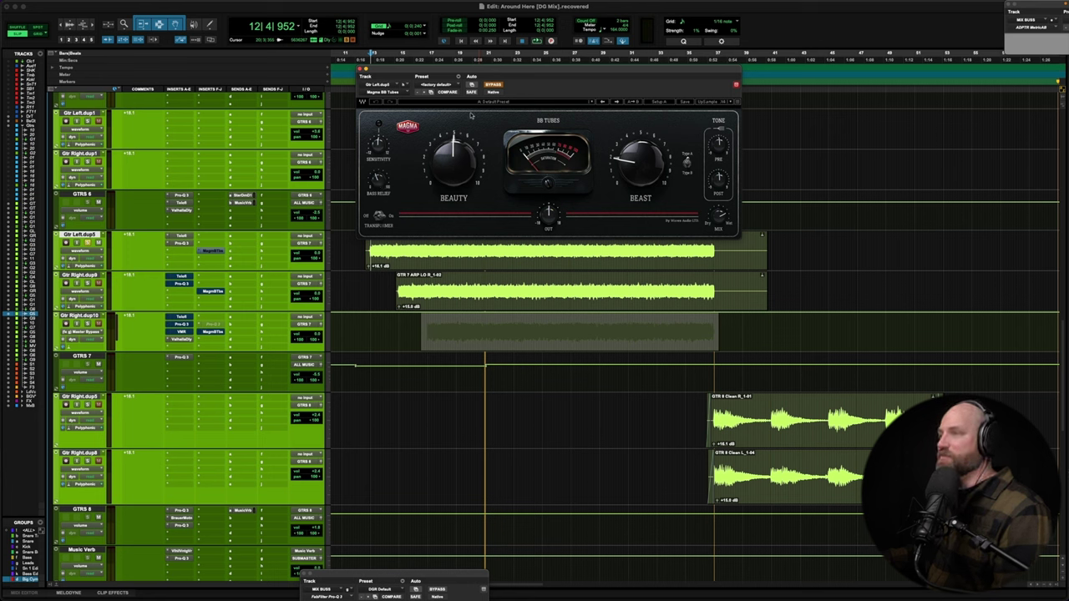
pyautogui.moveTo(473, 85); pyautogui.dragTo(449, 146)
# Step: Compare the left arpeggio guitar with Magma BB Tubes bypassed and active during playback, leave it enabled and close the plug-in
pyautogui.press('space')
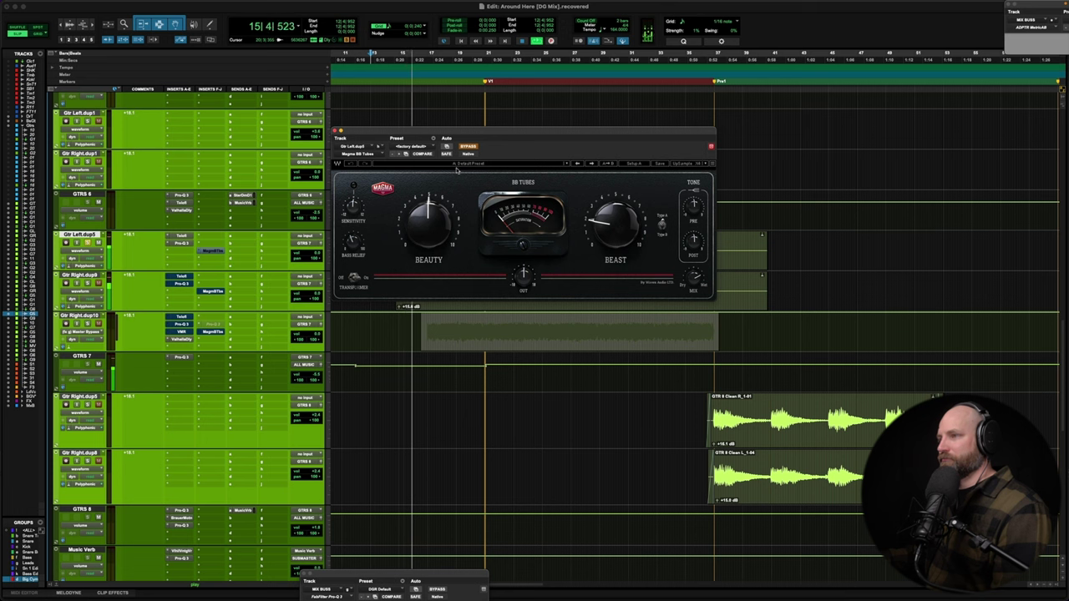
pyautogui.press('space')
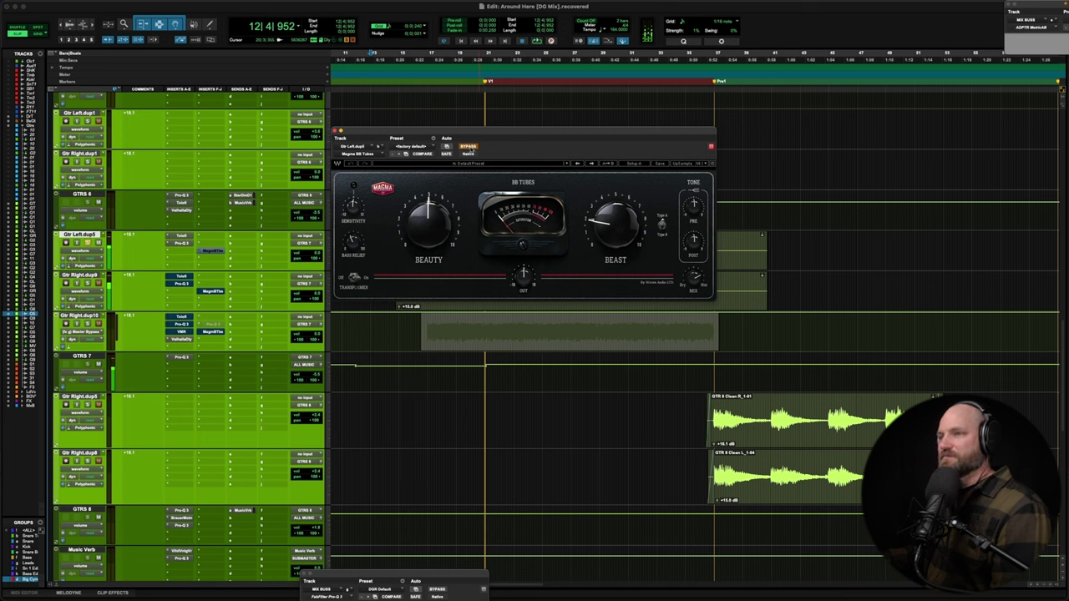
pyautogui.click(469, 147)
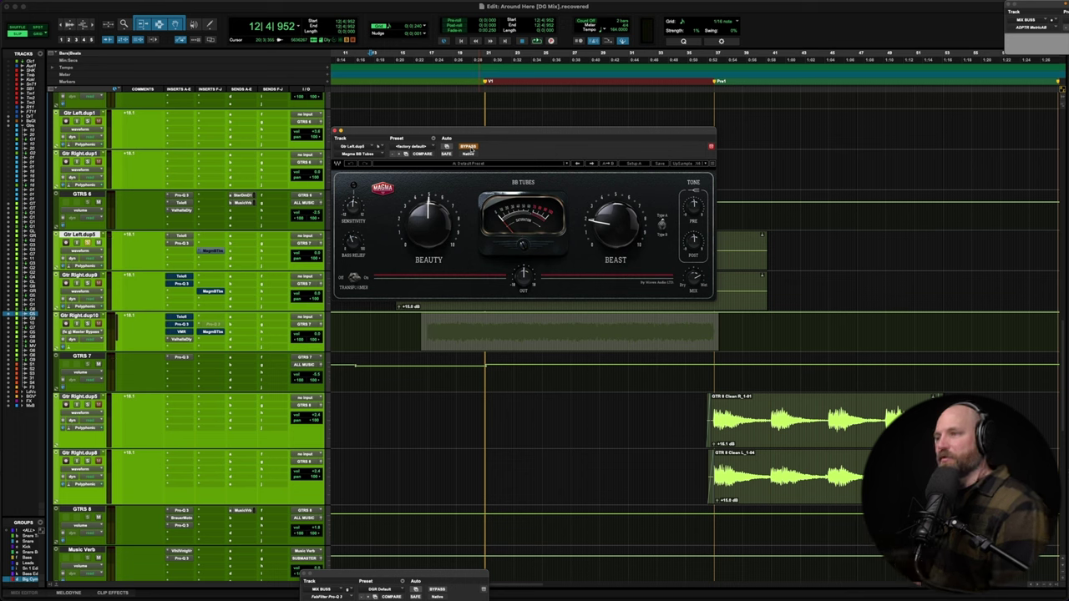
pyautogui.press('space')
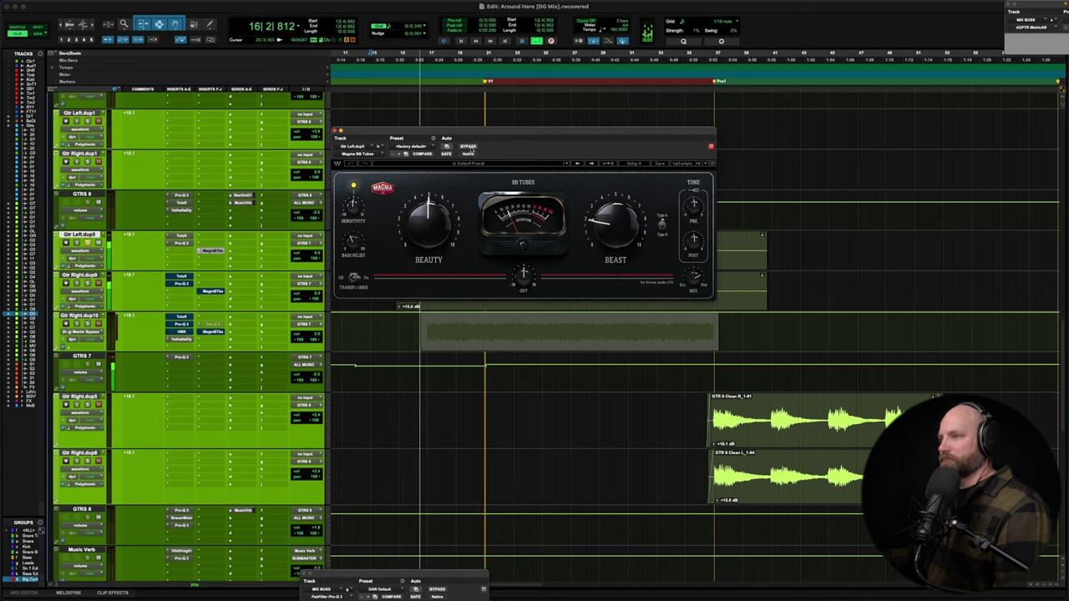
pyautogui.click(469, 147)
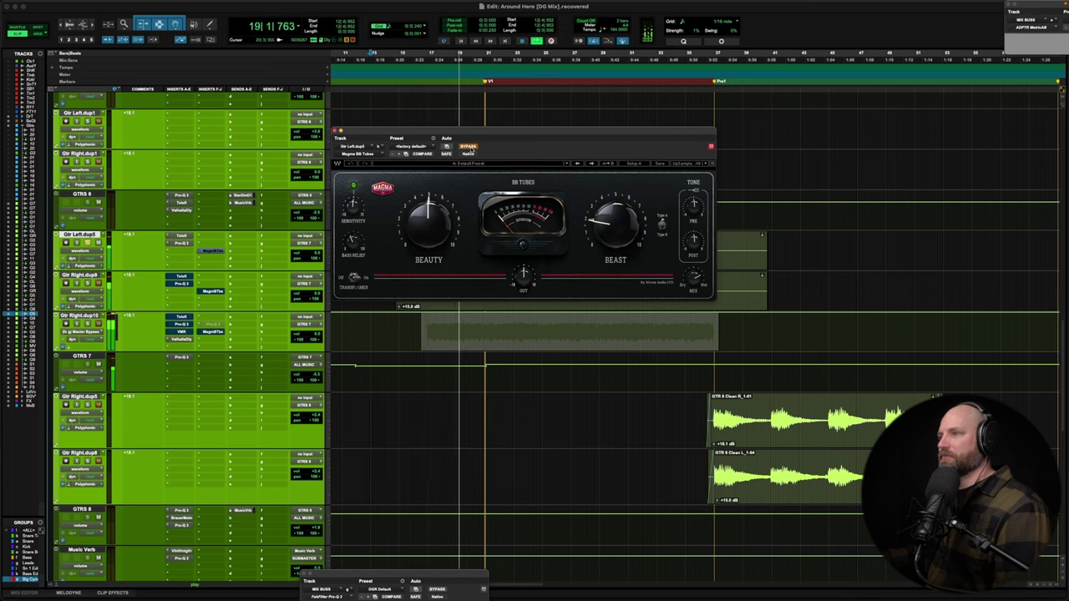
pyautogui.click(468, 147)
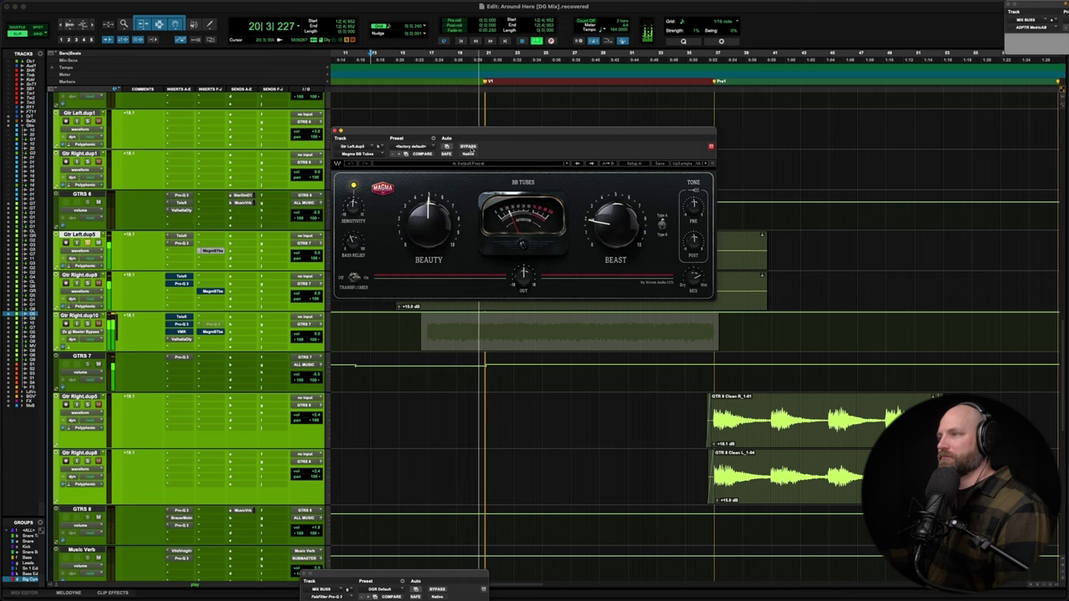
pyautogui.press('space')
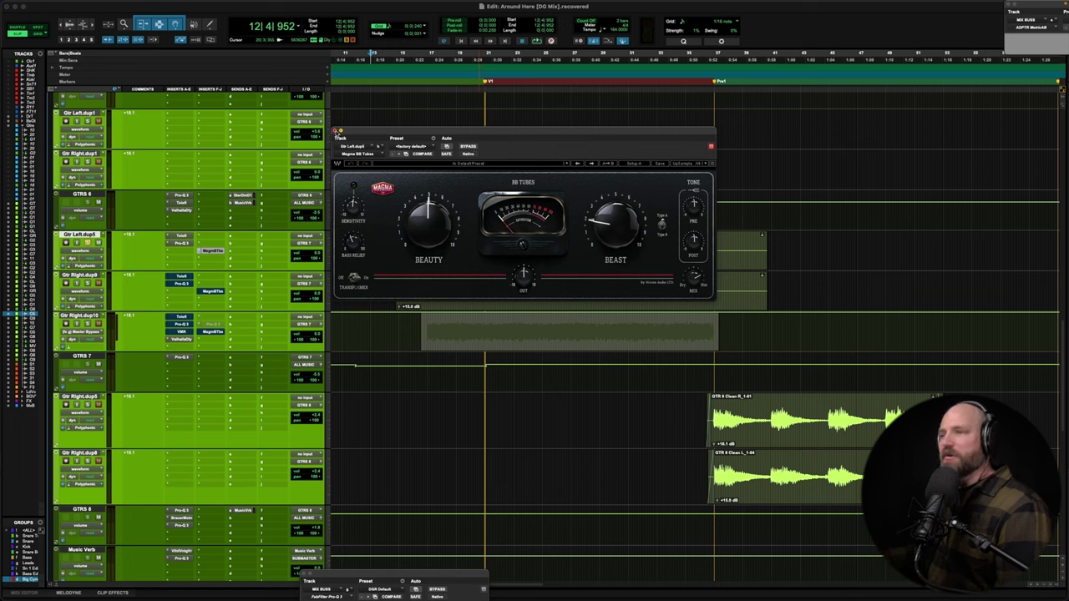
pyautogui.click(337, 132)
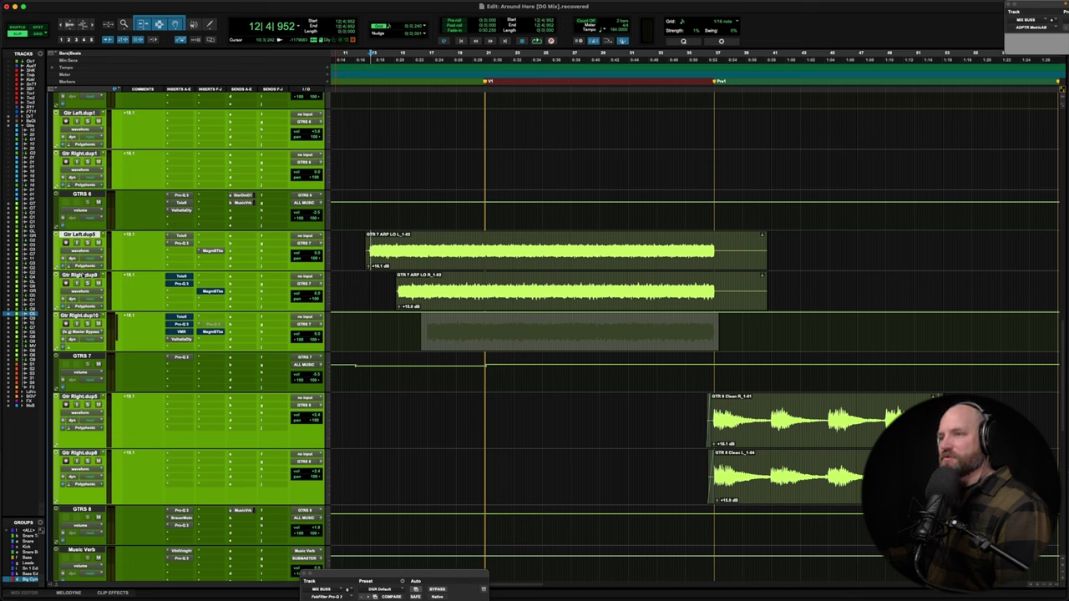
# Step: Review Telofi, Pro-Q 3 and Magma BB Tubes on the right GTR 7 arpeggio track and take all three out of bypass
pyautogui.click(83, 276)
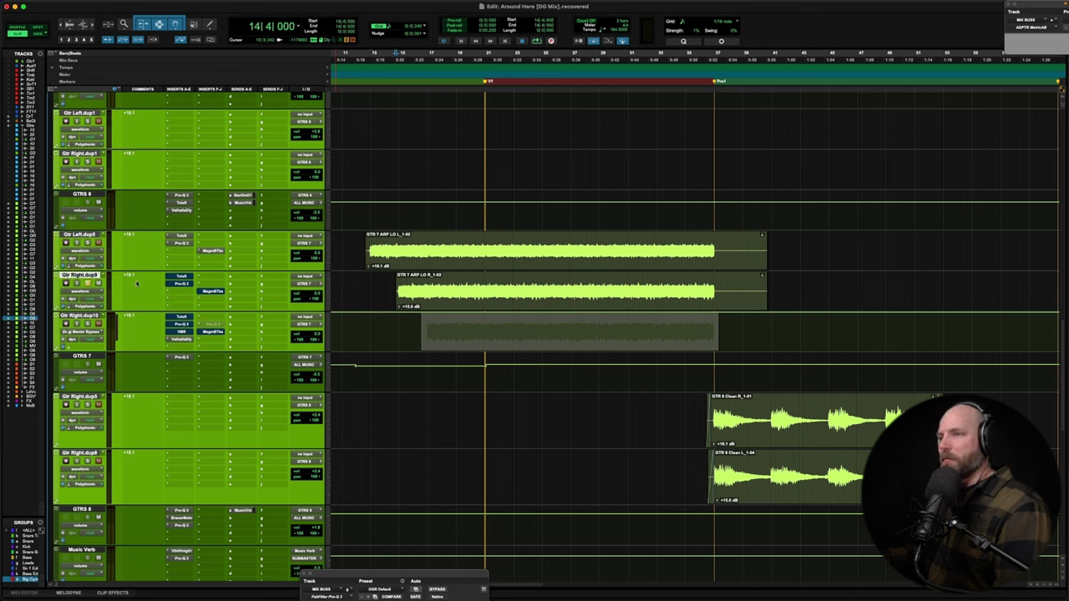
pyautogui.click(181, 276)
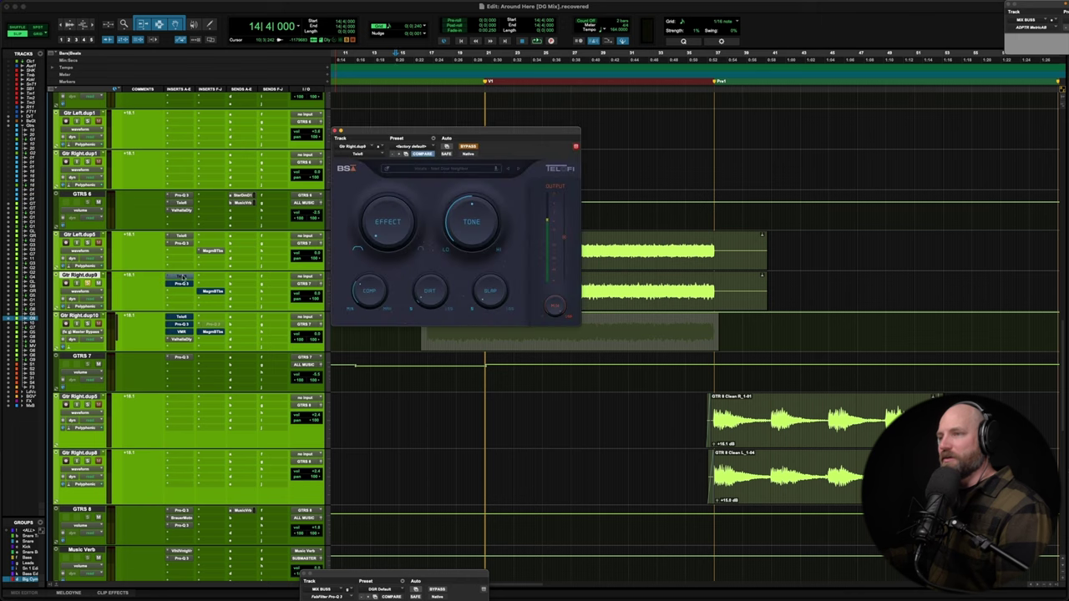
pyautogui.click(180, 284)
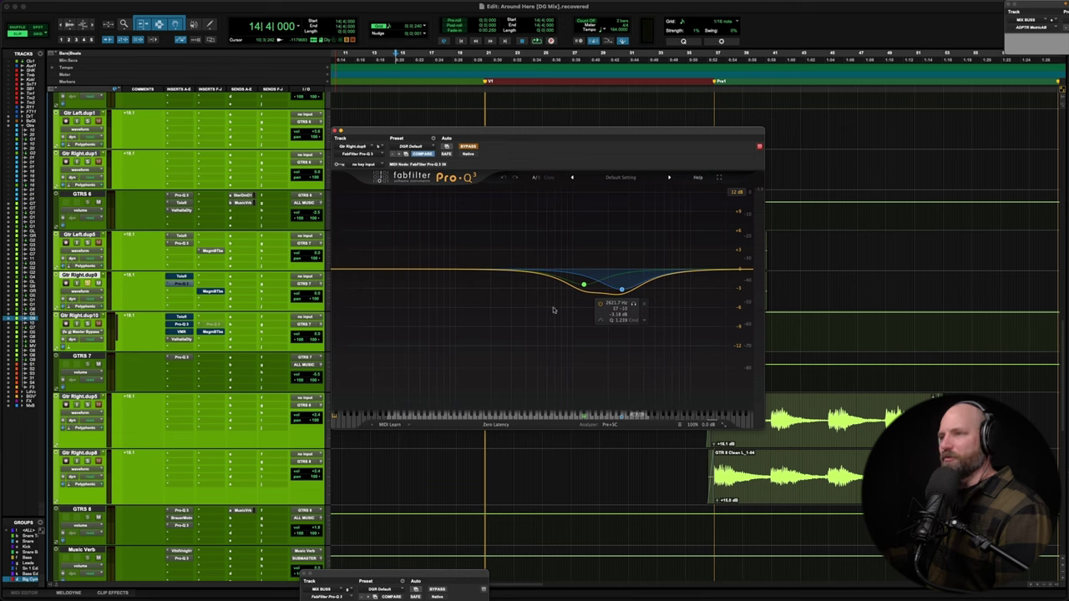
pyautogui.click(213, 291)
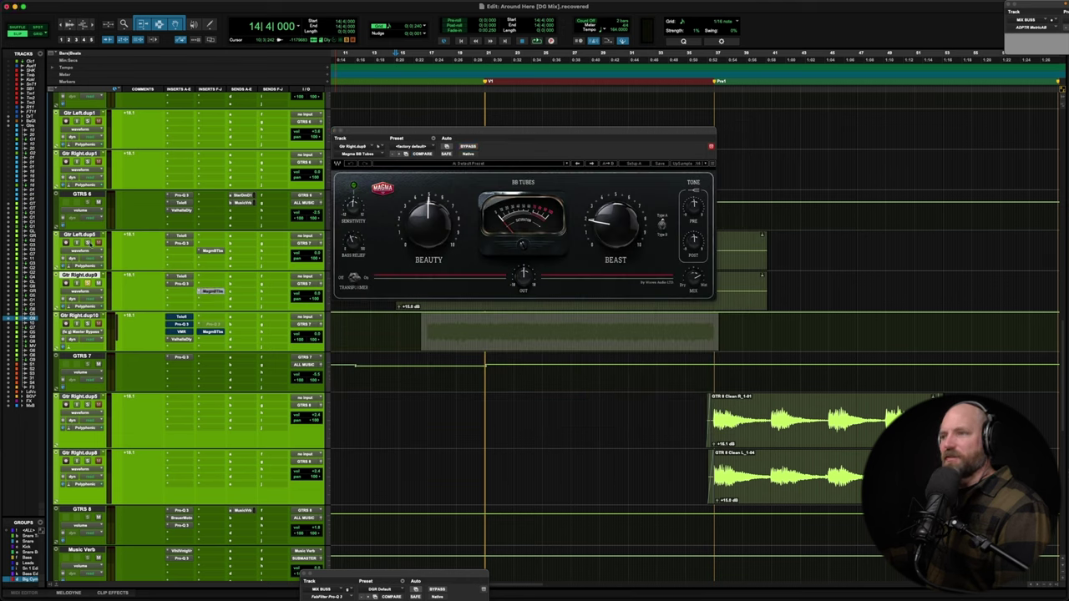
# Step: Audition the left and right GTR 7 arpeggio guitars together with their plug-ins active, and close the Magma BB Tubes window
pyautogui.click(81, 235)
pyautogui.press('space')
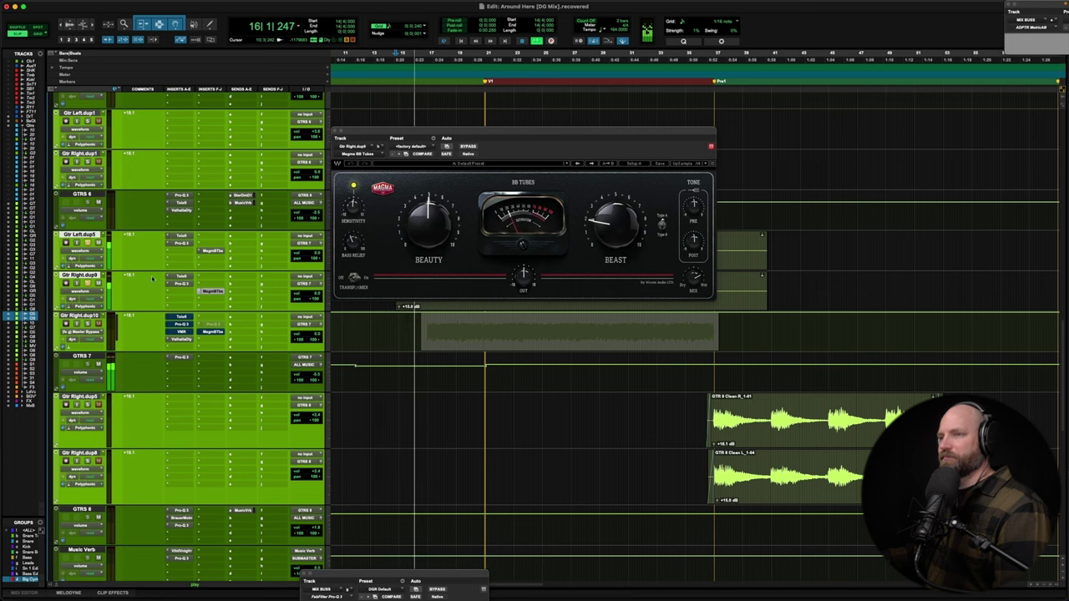
pyautogui.press('space')
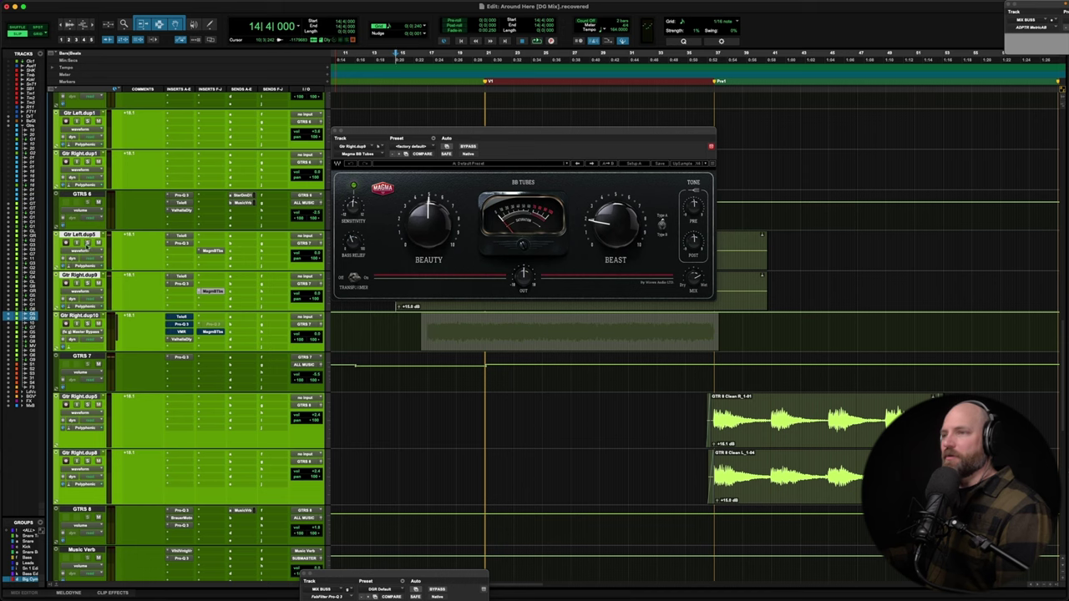
pyautogui.click(334, 131)
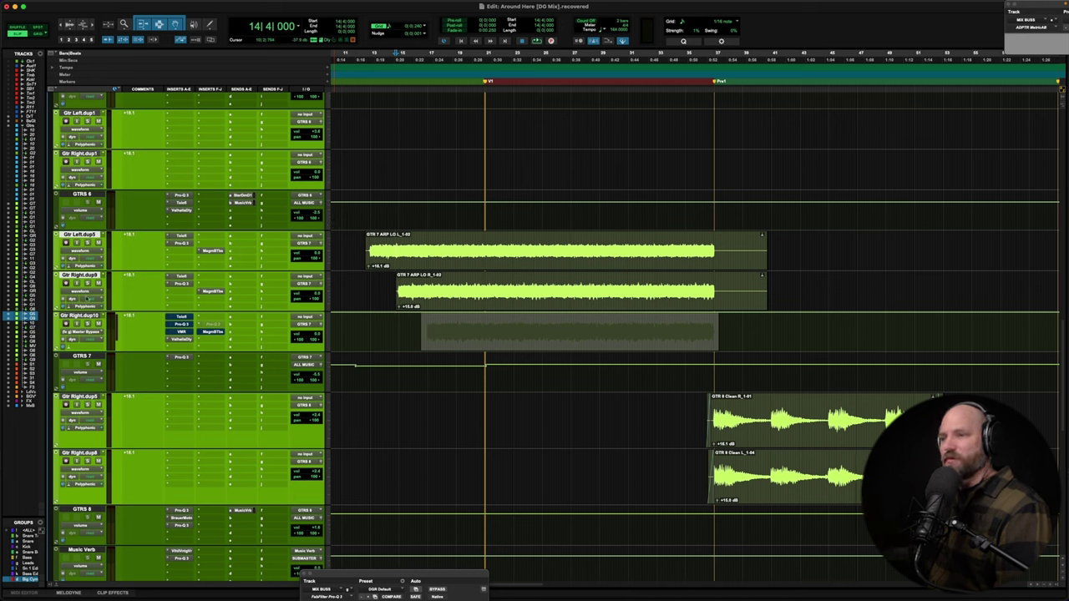
# Step: Select the Gtr Right.dup10 track and audition it with its bypassed plug-ins during playback
pyautogui.click(80, 316)
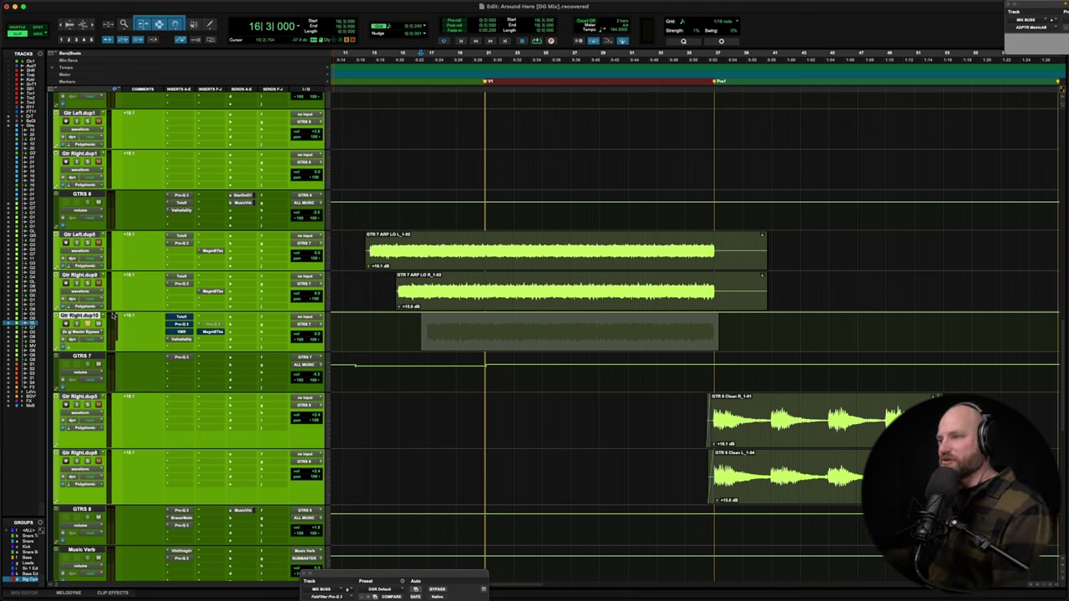
pyautogui.press('space')
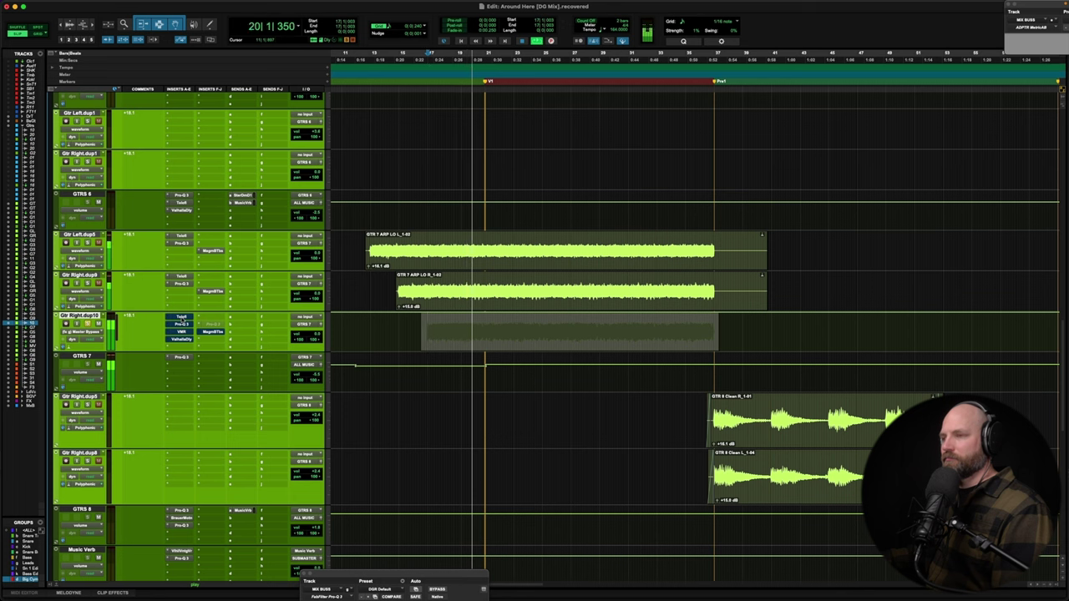
pyautogui.press('space')
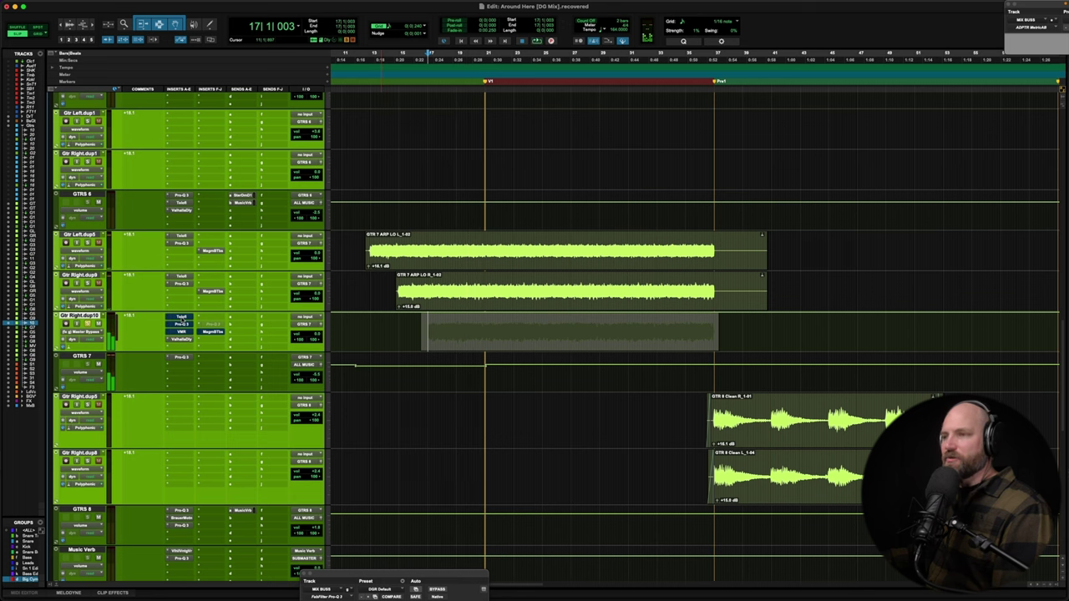
# Step: Open Telofi on the Gtr Right.dup10 track, take it out of bypass and audition the result
pyautogui.click(182, 317)
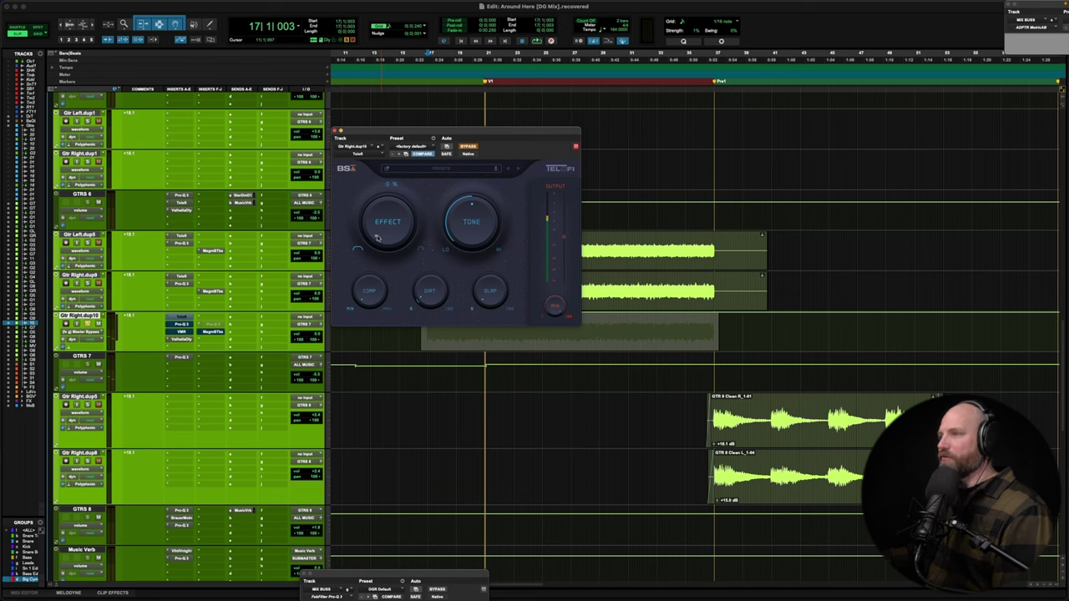
pyautogui.click(477, 146)
pyautogui.press('space')
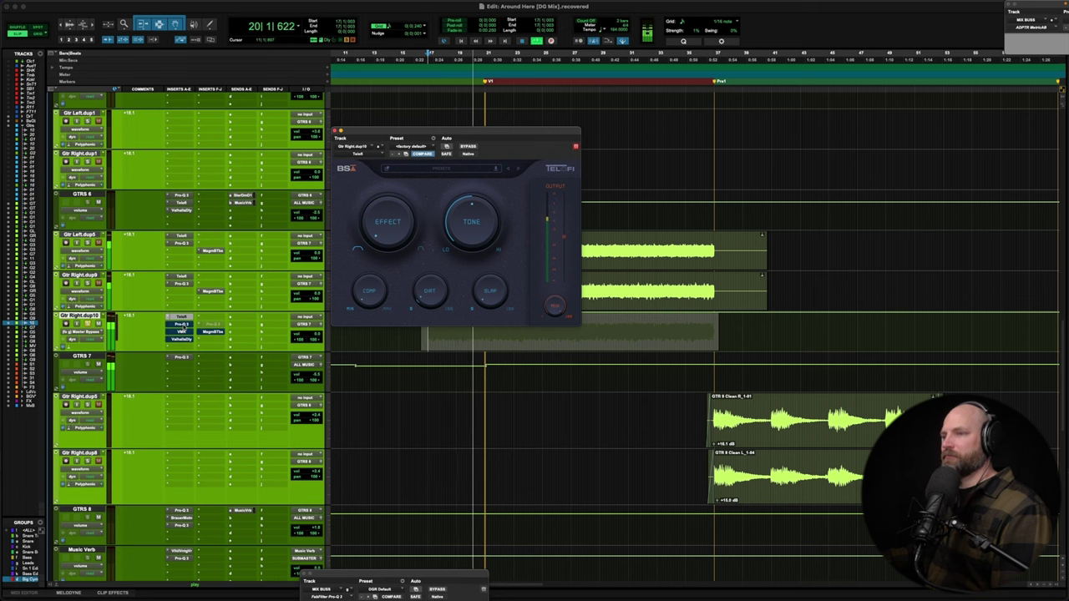
pyautogui.press('space')
# Step: Review the Pro-Q 3 cuts on Gtr Right.dup10, compare the EQ bypassed and active during playback, and leave it enabled
pyautogui.click(181, 325)
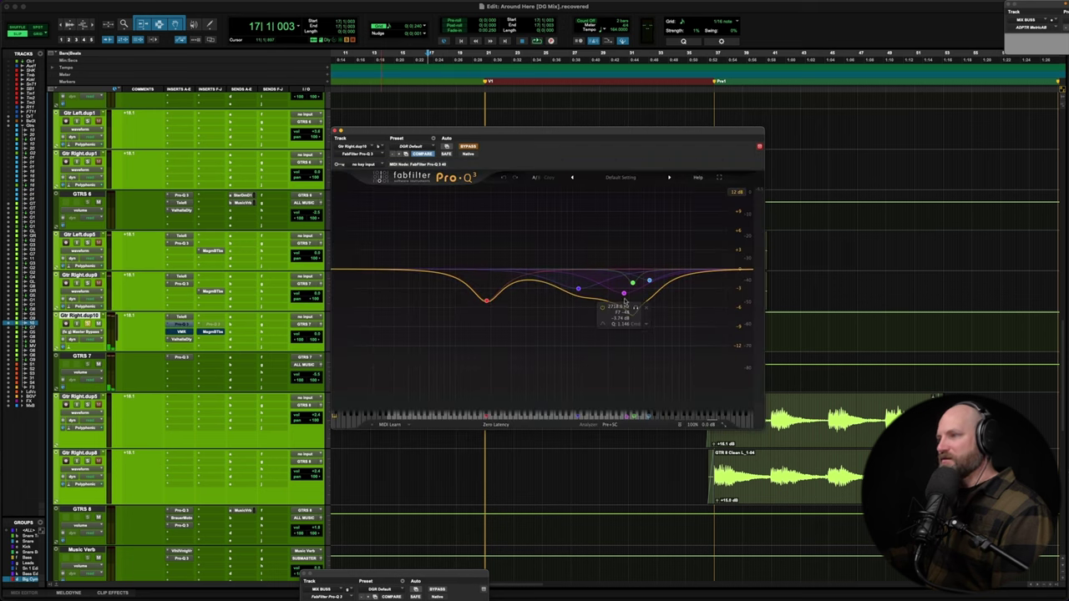
pyautogui.moveTo(632, 280); pyautogui.dragTo(630, 298)
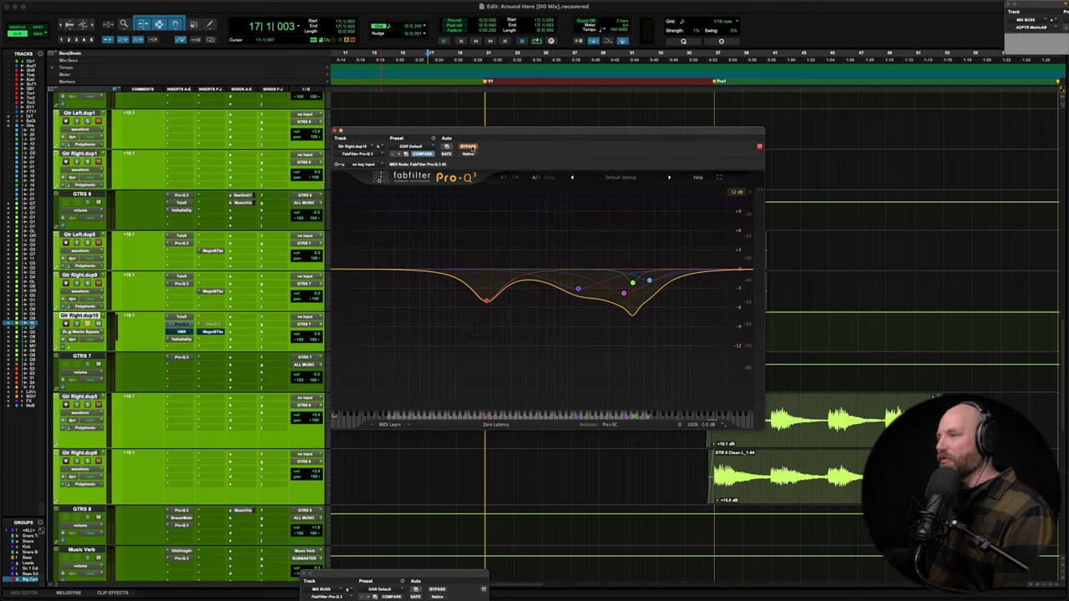
pyautogui.press('space')
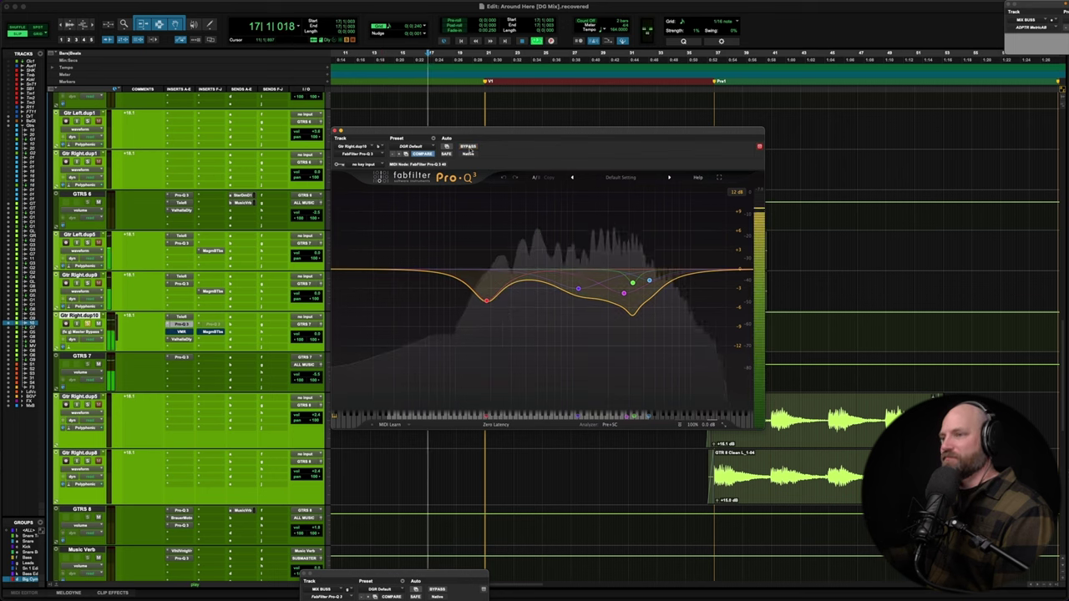
pyautogui.keyDown('super'); pyautogui.click(184, 325); pyautogui.keyUp('super')
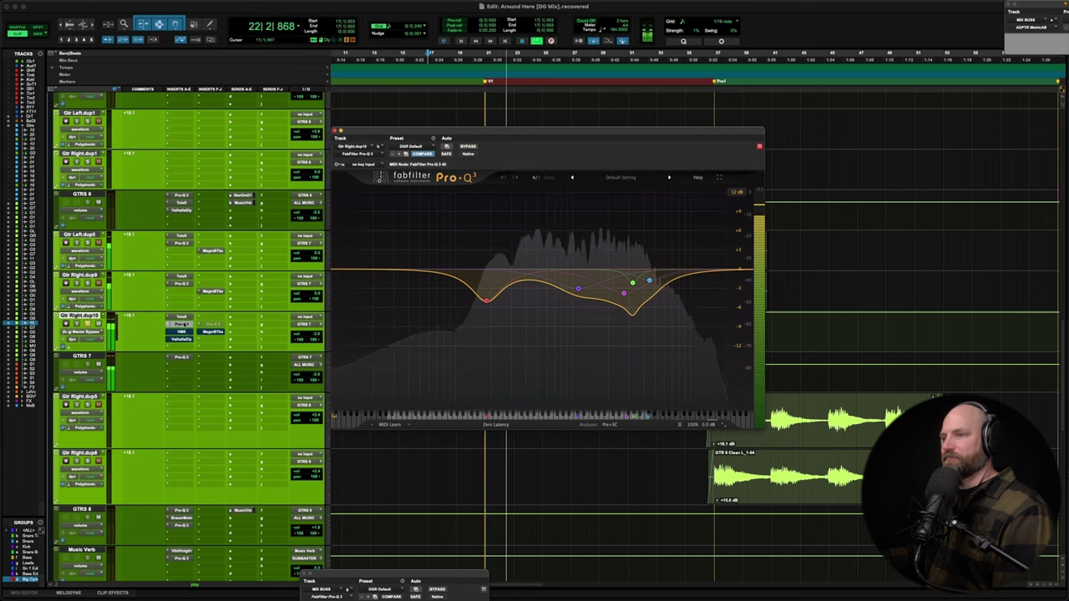
pyautogui.keyDown('super'); pyautogui.click(182, 323); pyautogui.keyUp('super')
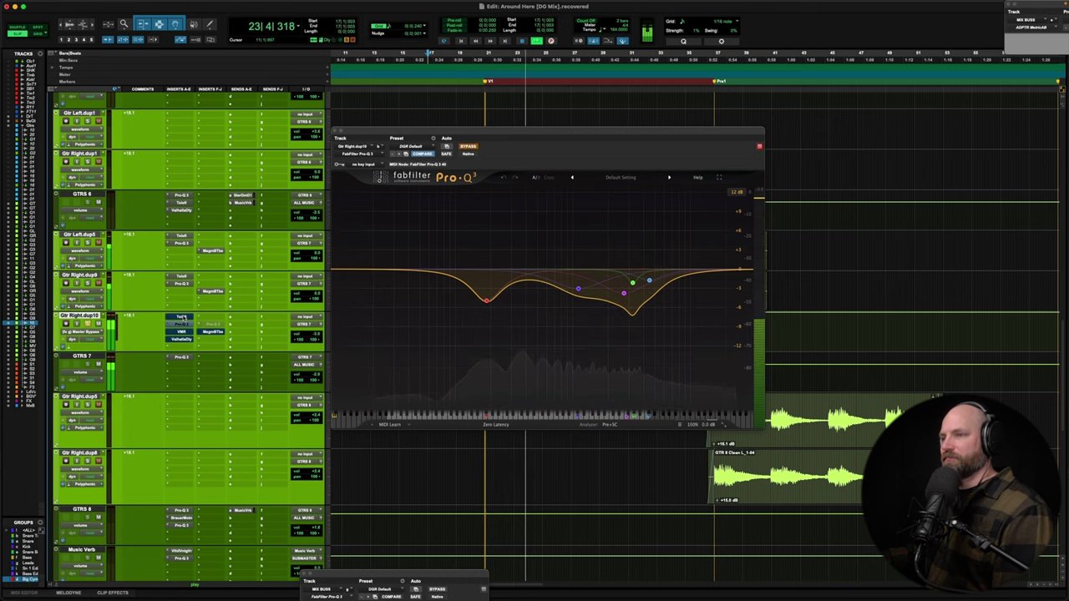
pyautogui.press('space')
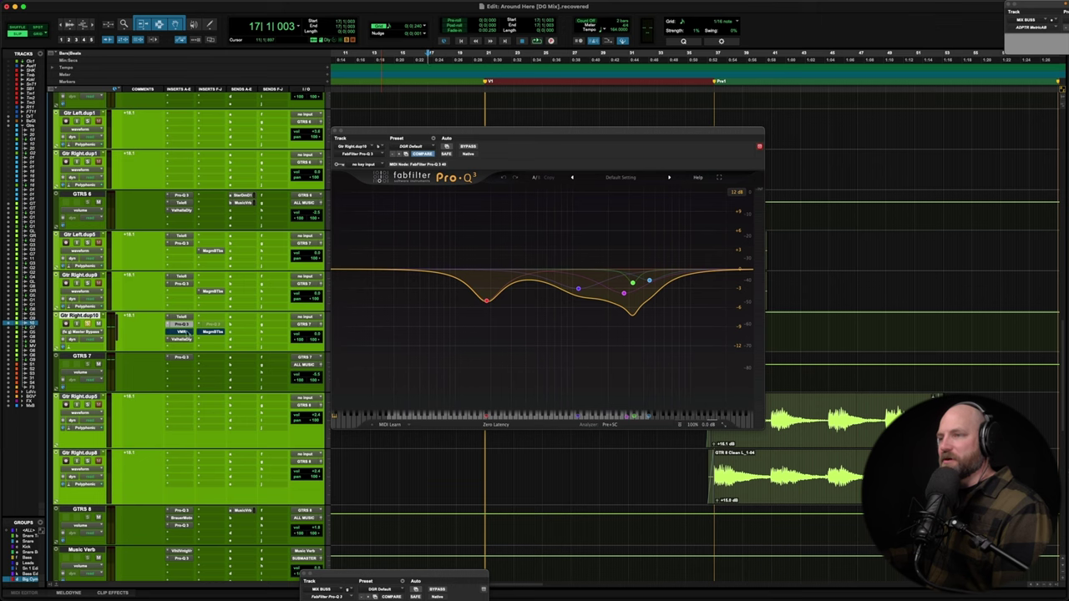
# Step: Open the Virtual Mix Rack with the London module on Gtr Right.dup10, compare it bypassed and active during playback, and leave it enabled
pyautogui.click(182, 331)
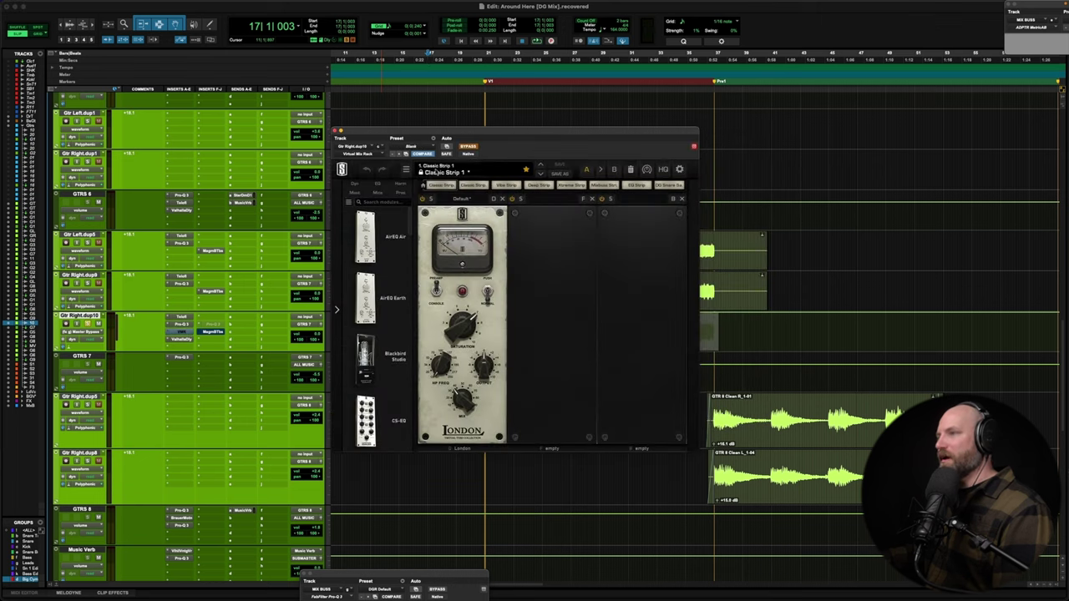
pyautogui.moveTo(460, 132); pyautogui.dragTo(466, 121)
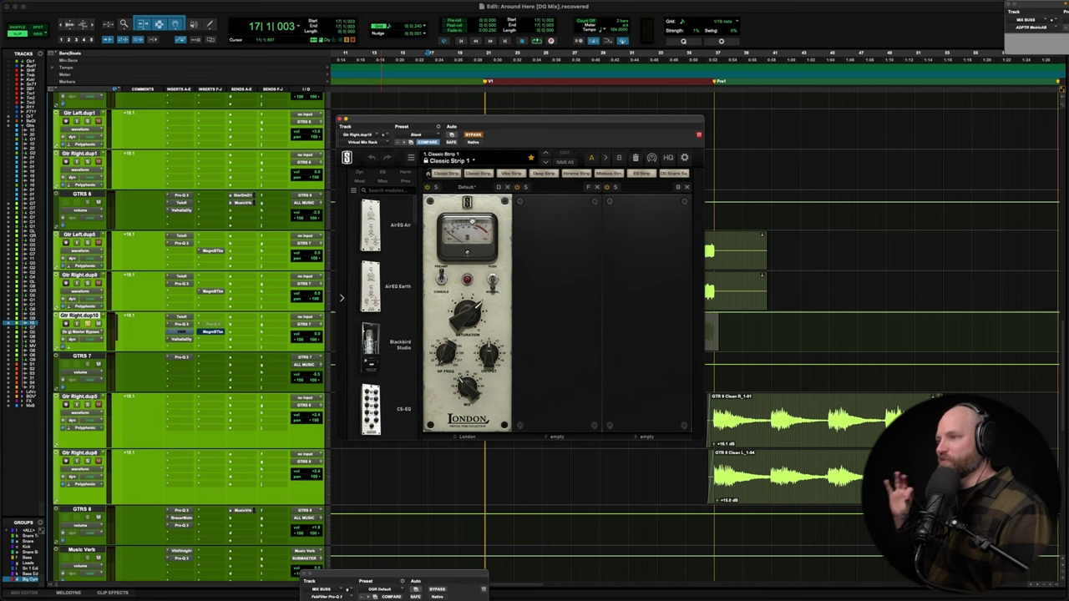
pyautogui.click(474, 135)
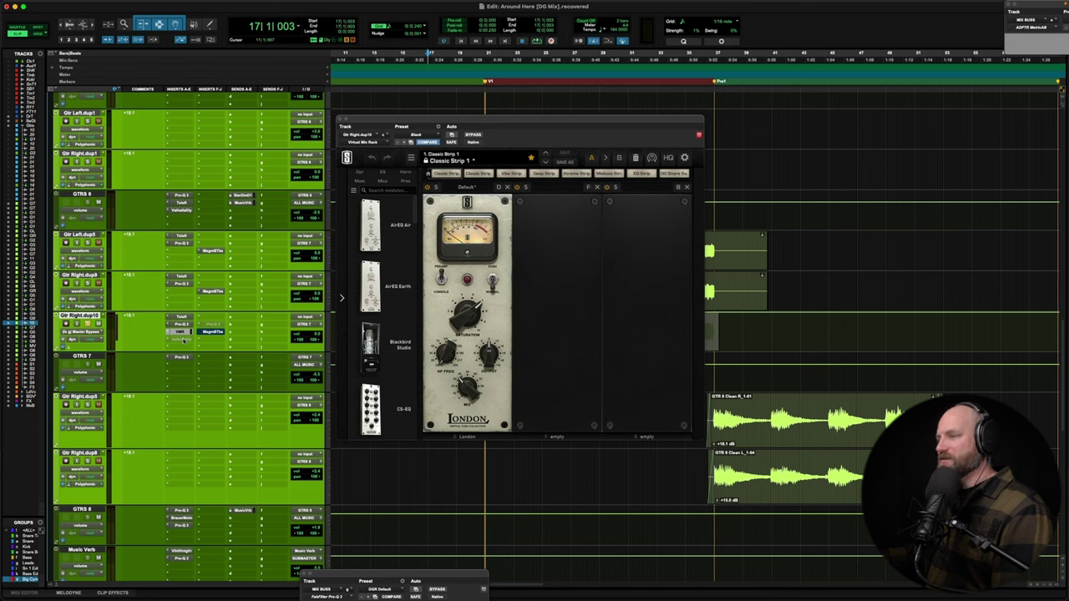
pyautogui.press('space')
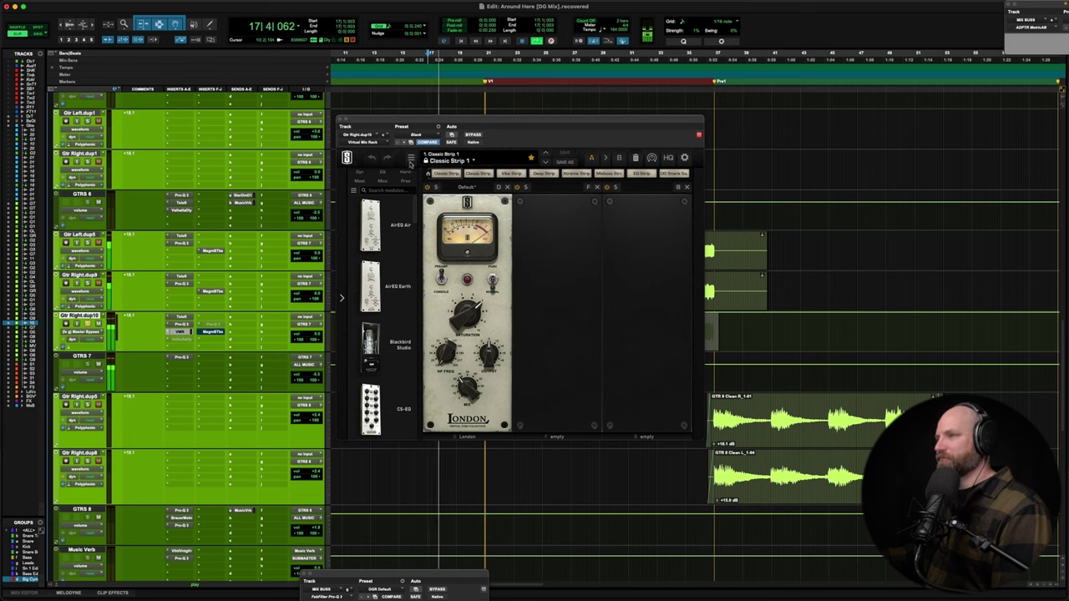
pyautogui.click(473, 136)
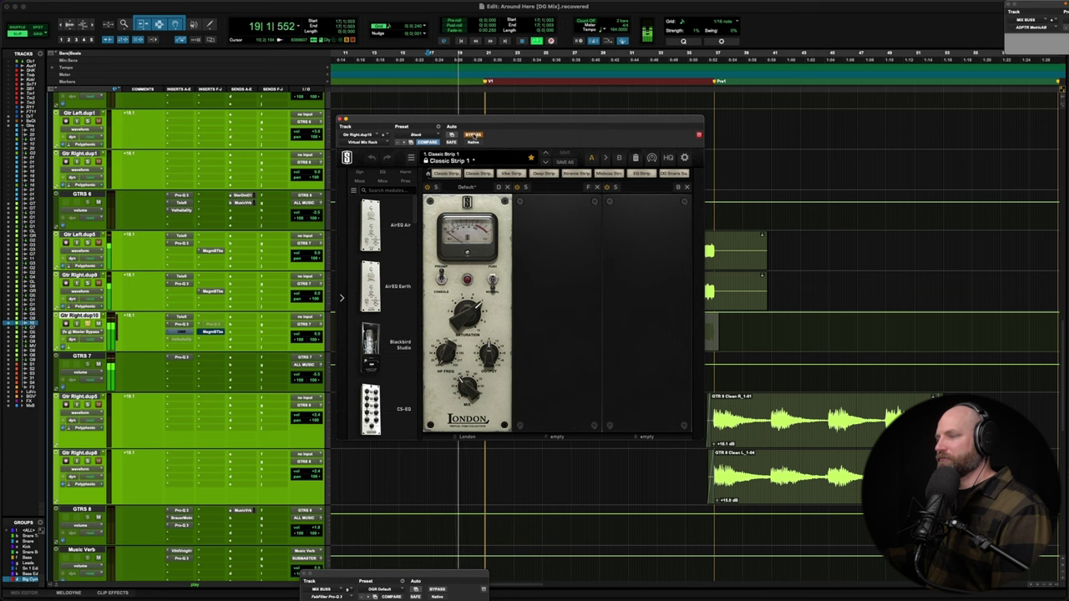
pyautogui.click(473, 135)
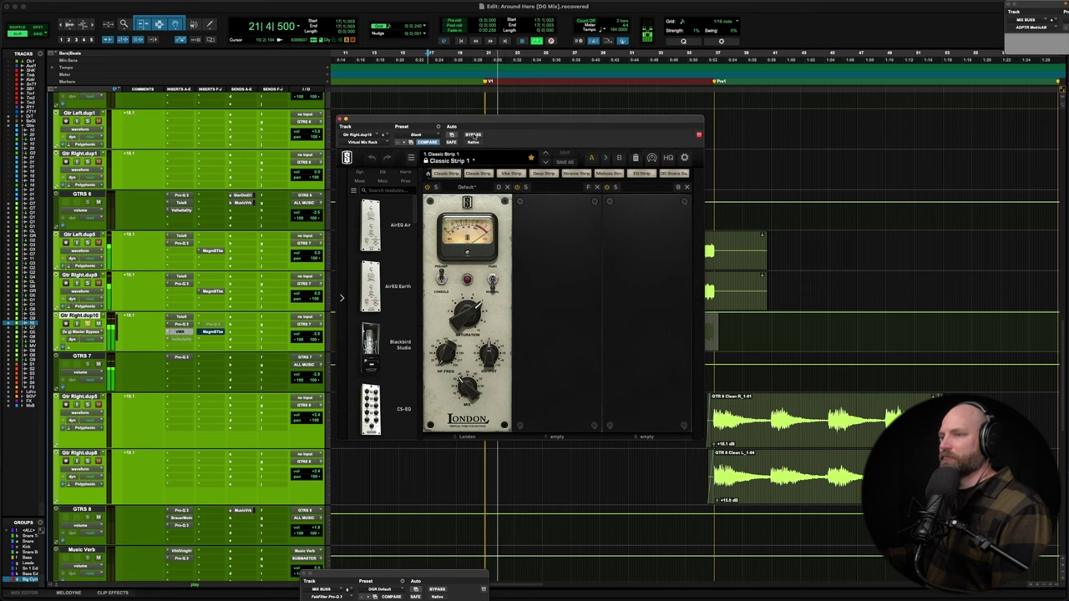
pyautogui.press('space')
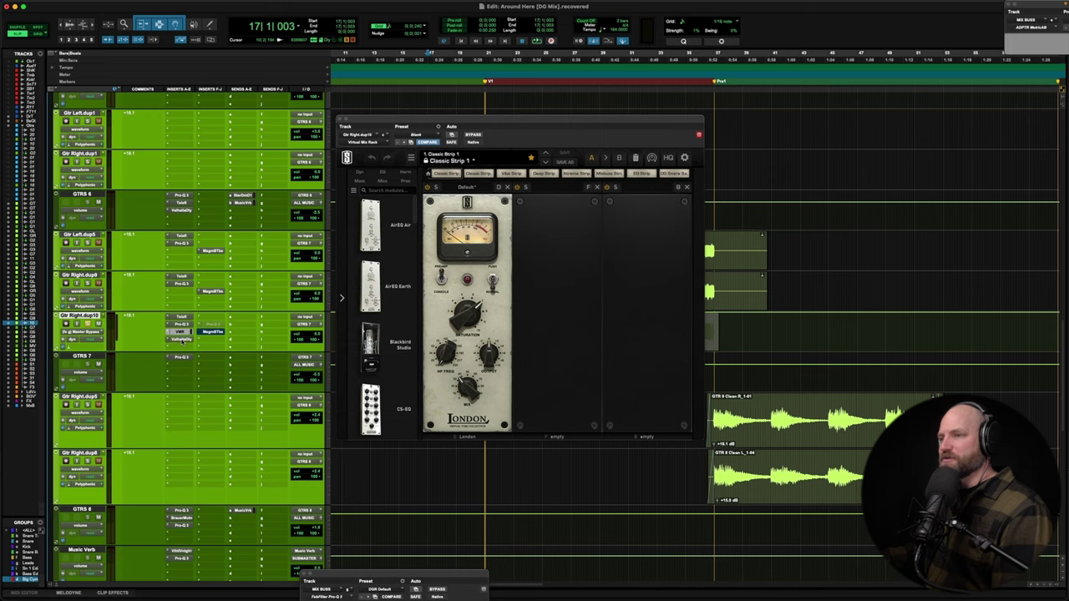
# Step: Open ValhallaDelay on Gtr Right.dup10, place its window over the timeline and audition the track with the delay
pyautogui.click(181, 339)
pyautogui.moveTo(470, 120); pyautogui.dragTo(434, 128)
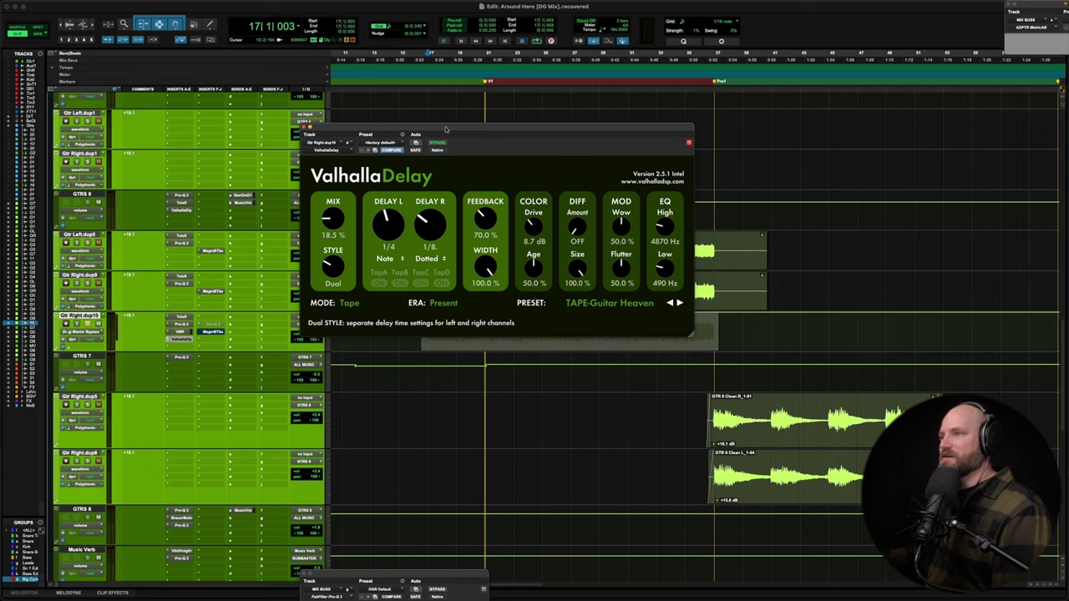
pyautogui.moveTo(446, 130); pyautogui.dragTo(453, 147)
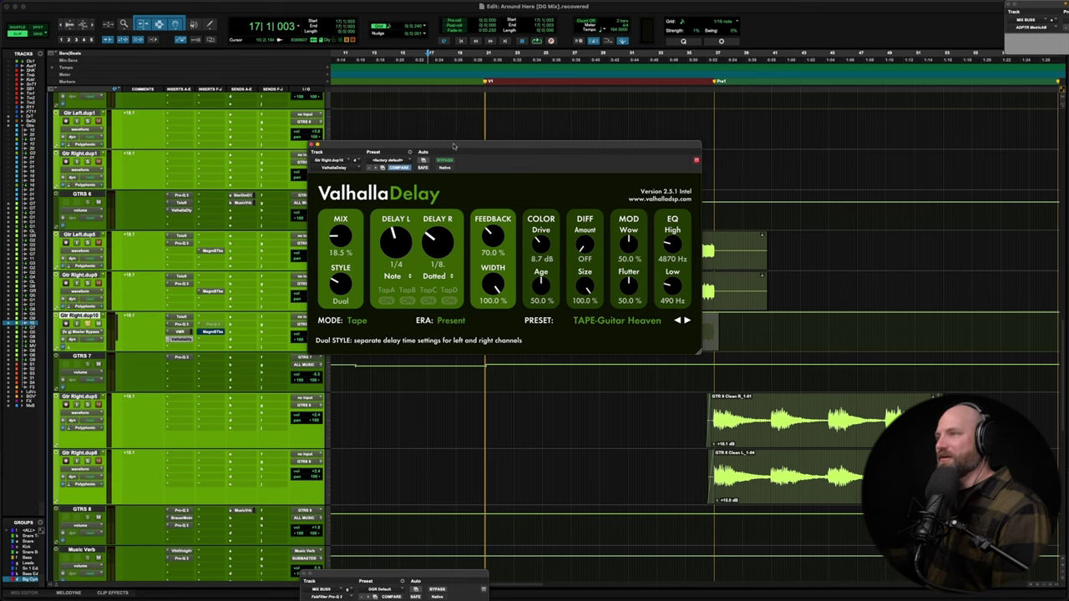
pyautogui.moveTo(453, 146); pyautogui.dragTo(464, 152)
pyautogui.press('space')
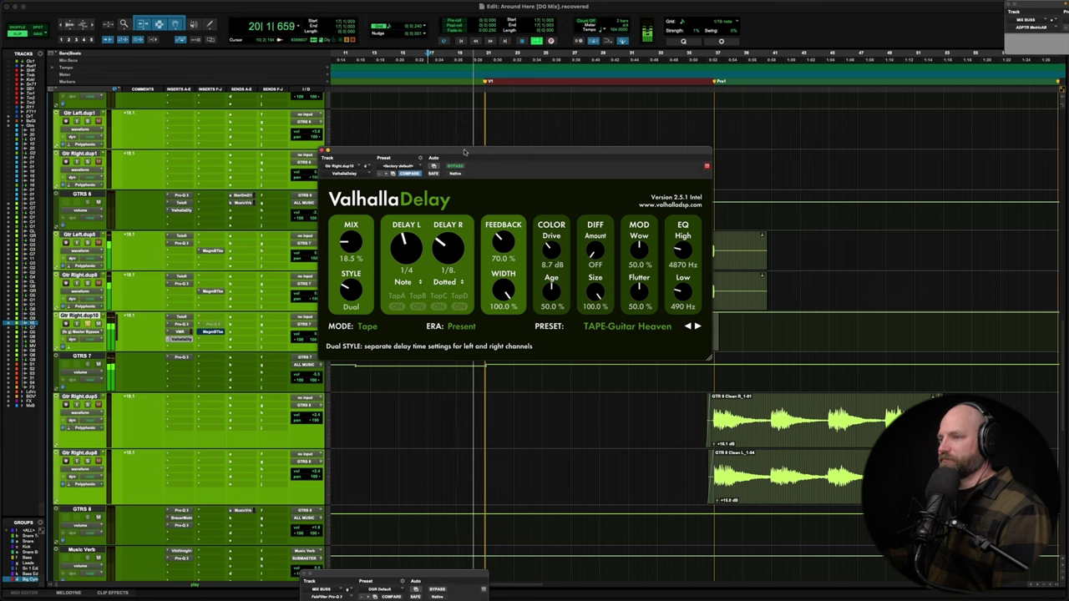
pyautogui.press('space')
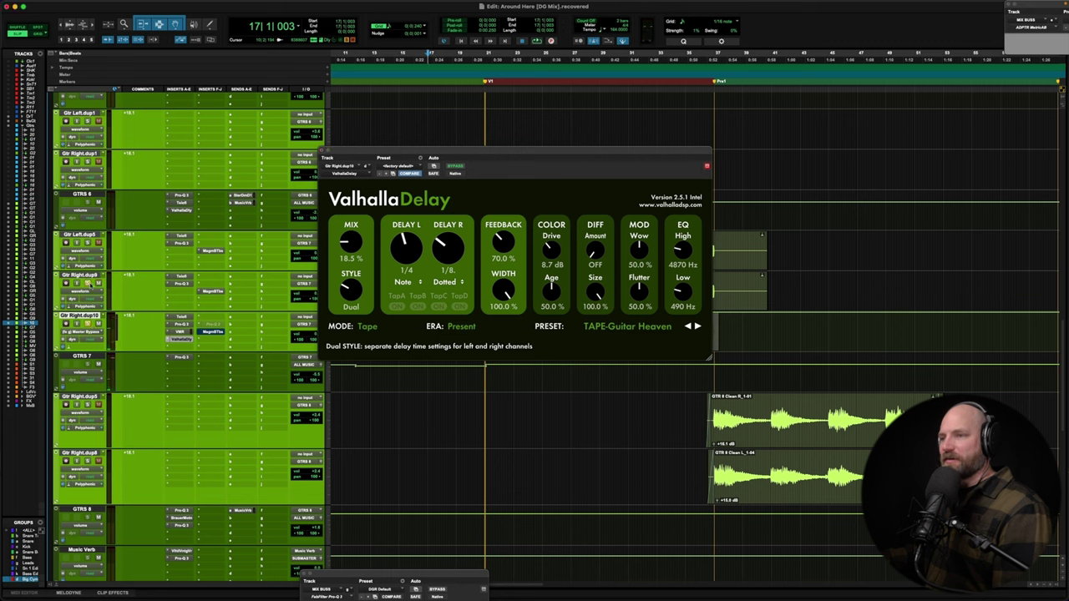
# Step: Audition all three GTR 7 guitar tracks together, comparing their A-E inserts active and bypassed, and leave the inserts enabled
pyautogui.press('space')
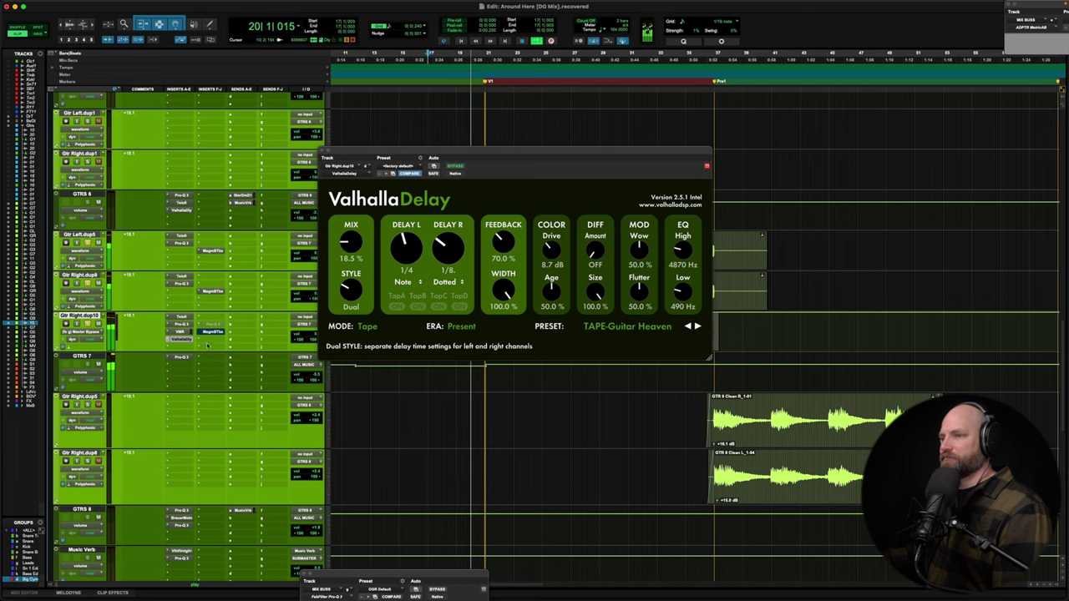
pyautogui.press('space')
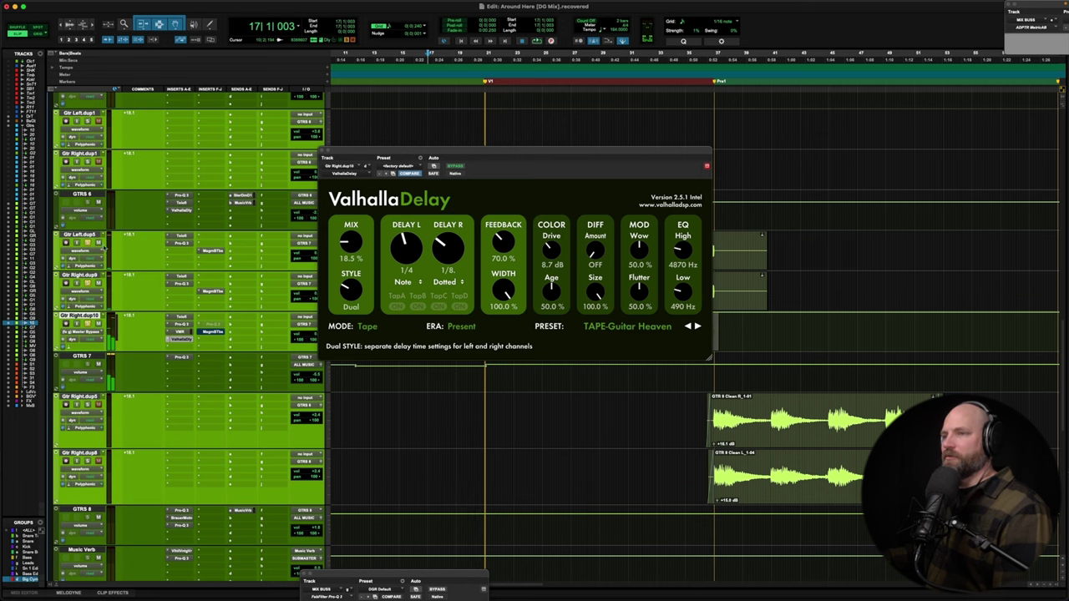
pyautogui.keyDown('alt'); pyautogui.keyDown('shift'); pyautogui.keyDown('super'); pyautogui.click(178, 235); pyautogui.keyUp('super'); pyautogui.keyUp('shift'); pyautogui.keyUp('alt')
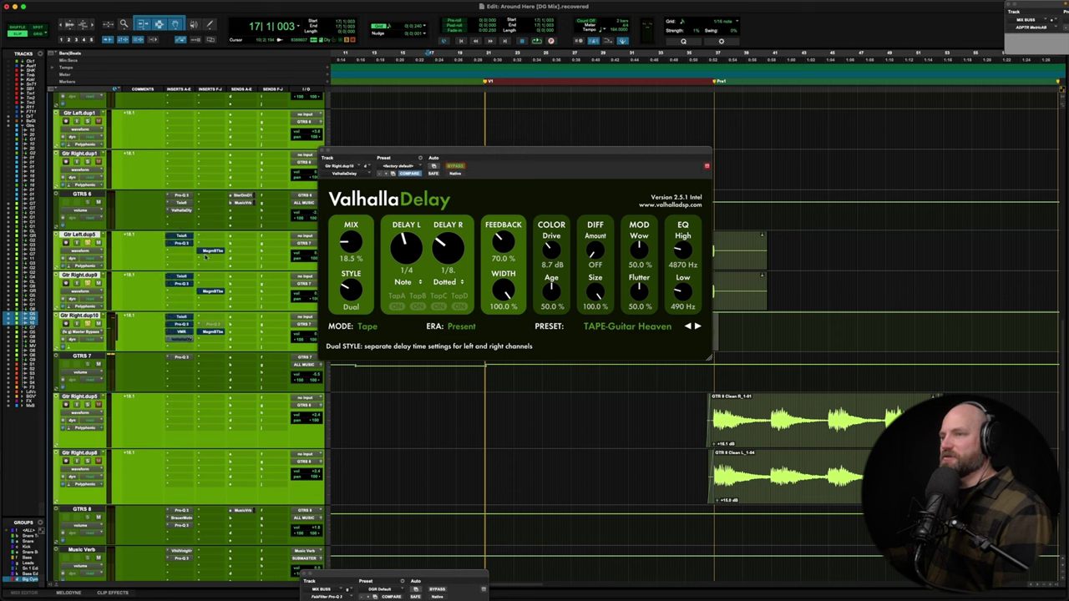
pyautogui.press('space')
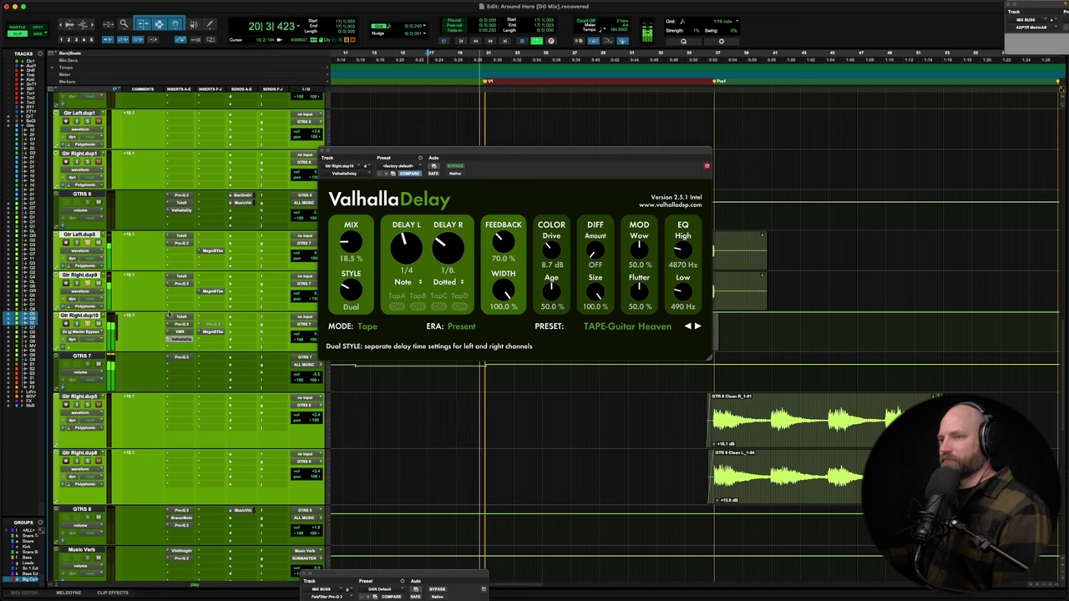
pyautogui.press('space')
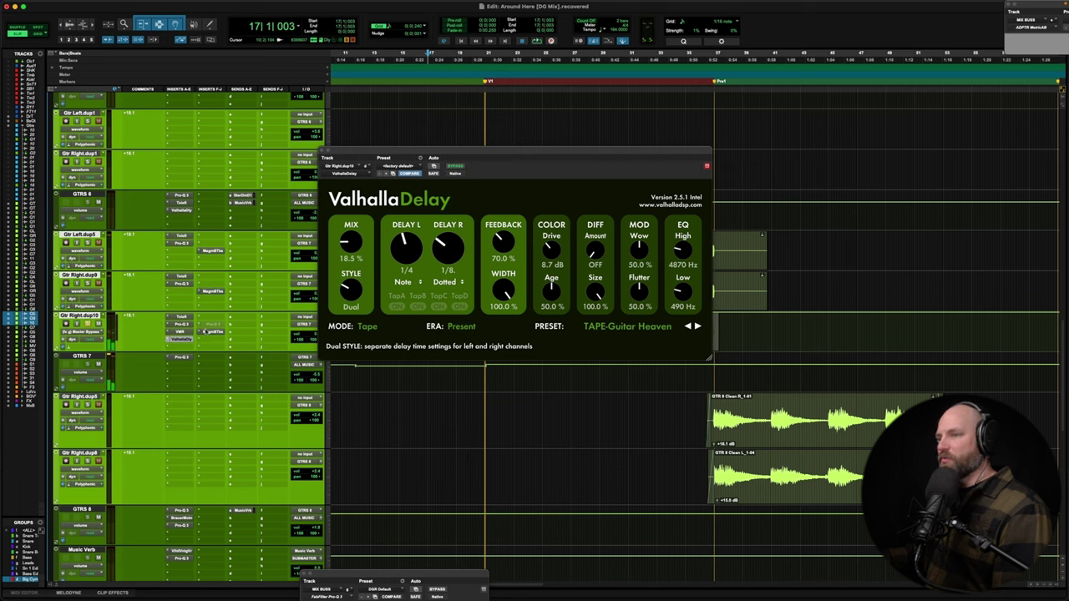
# Step: Open Magma BB Tubes on Gtr Right.dup10, take it out of bypass during playback and close the plug-in
pyautogui.click(206, 331)
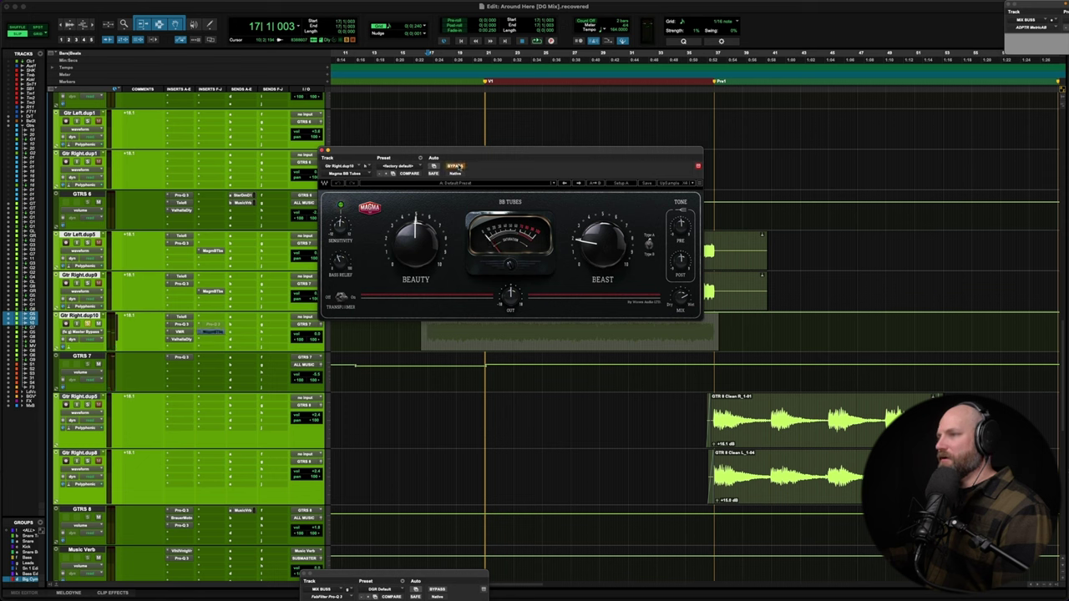
pyautogui.press('space')
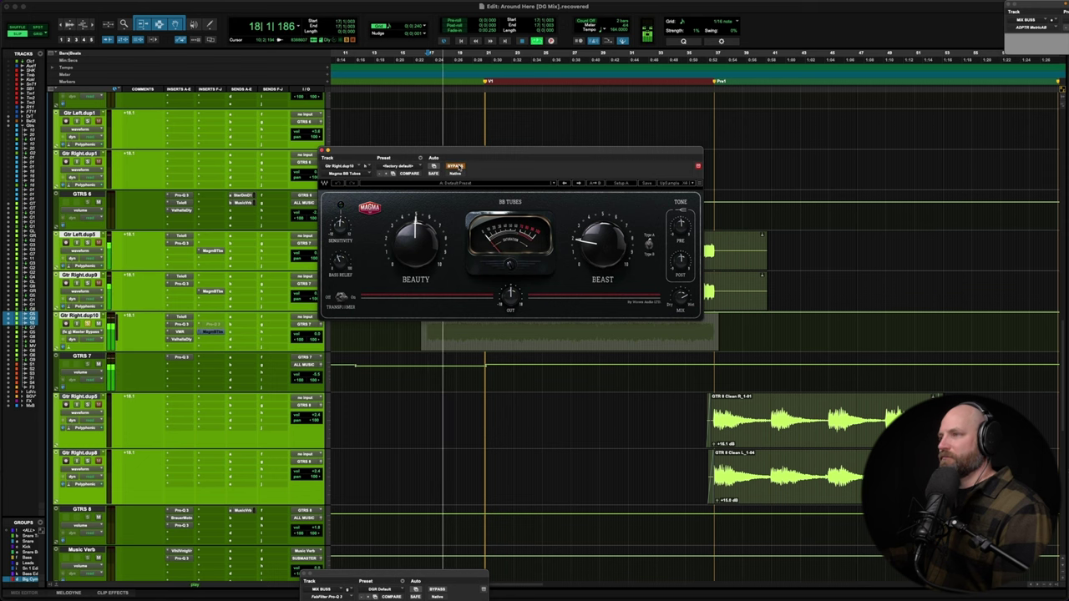
pyautogui.click(456, 166)
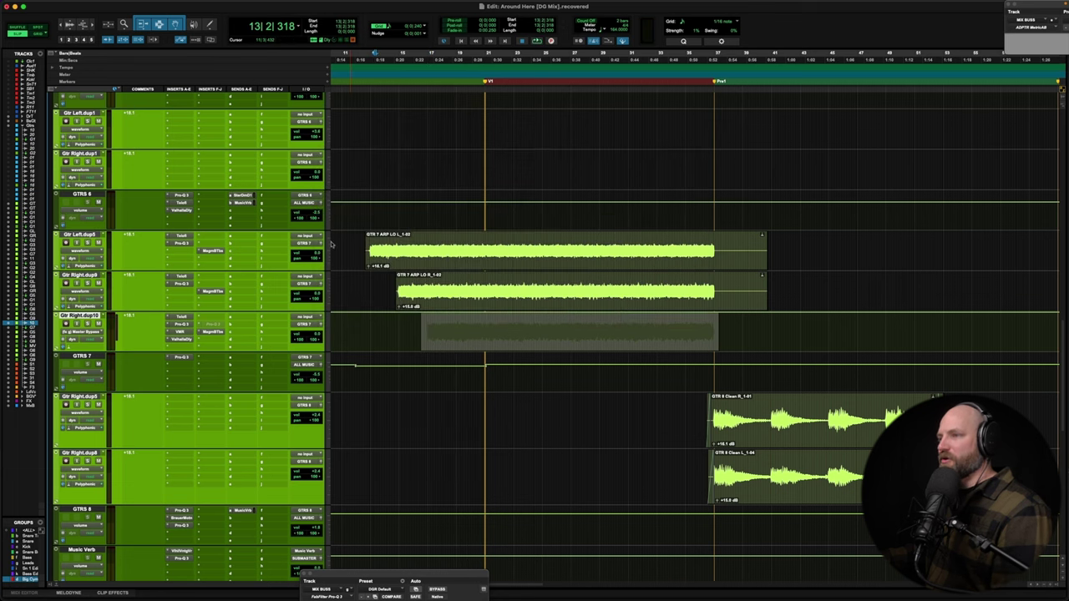
# Step: Place the edit cursor at 12|3|480, at the start of the GTR 7 ARP LO L_1-02 clip
pyautogui.click(343, 244)
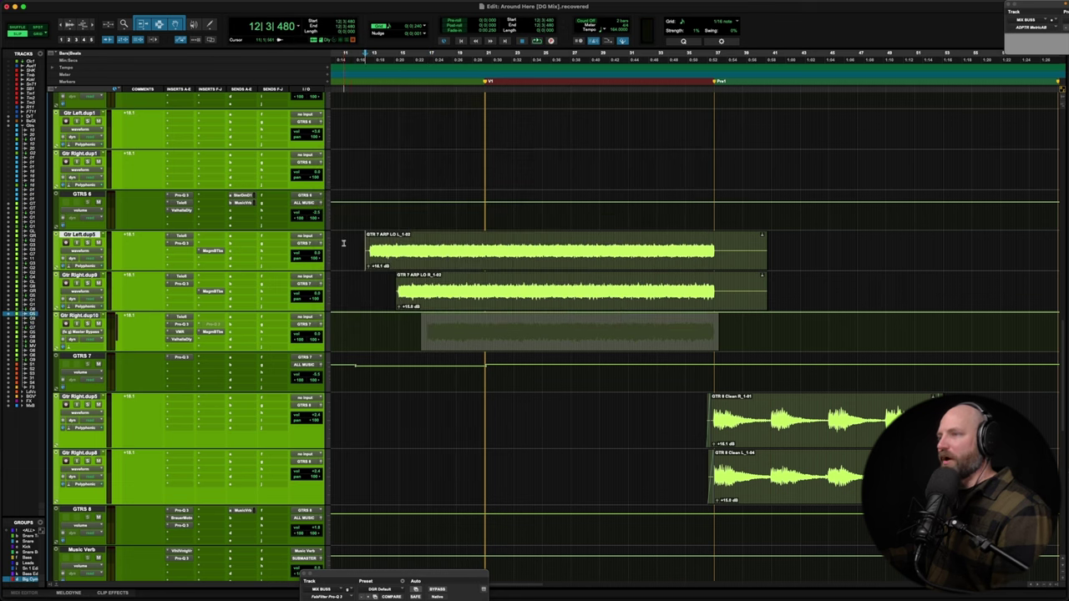
pyautogui.press('super+bracketleft')
pyautogui.hscroll(3, 343, 242)
pyautogui.press('super+bracketright')
pyautogui.press('super+bracketright')
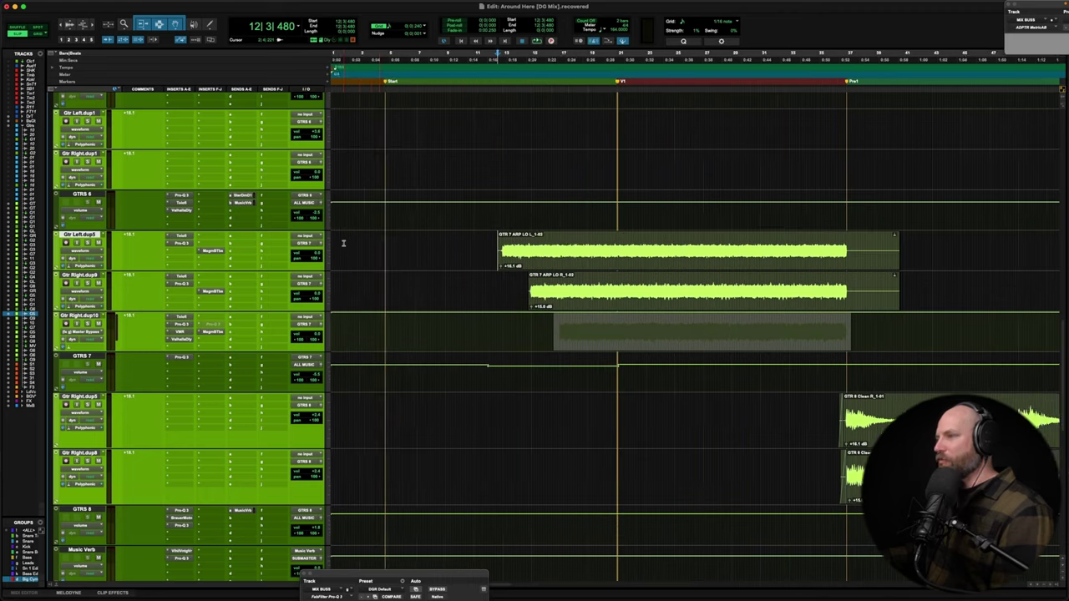
# Step: Audition the three GTR 7 guitar tracks from 12|3|480 through the start of V1
pyautogui.hscroll(2, 343, 243)
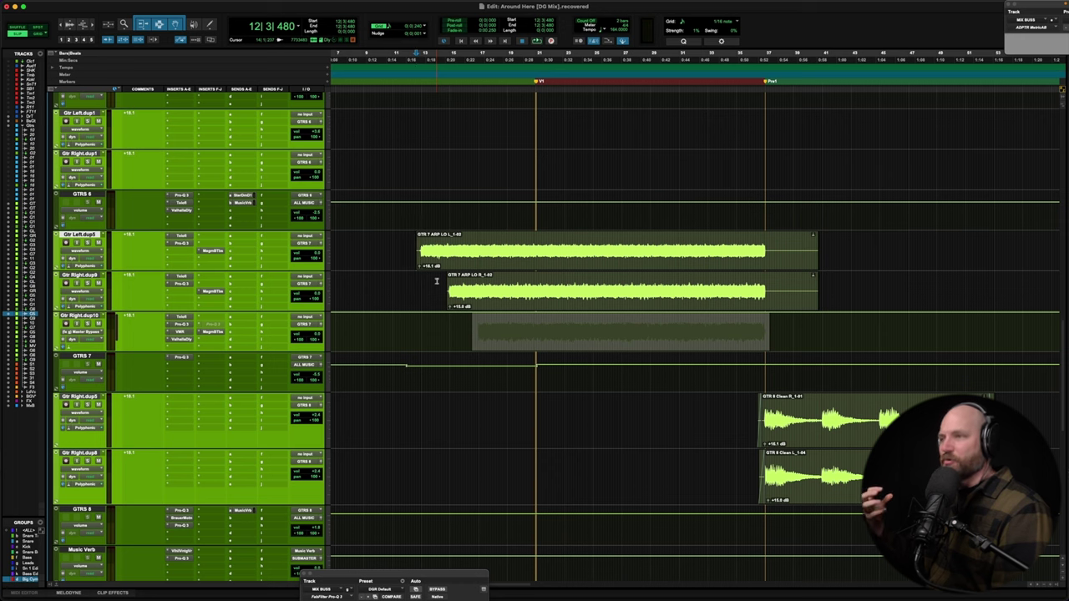
pyautogui.press('space')
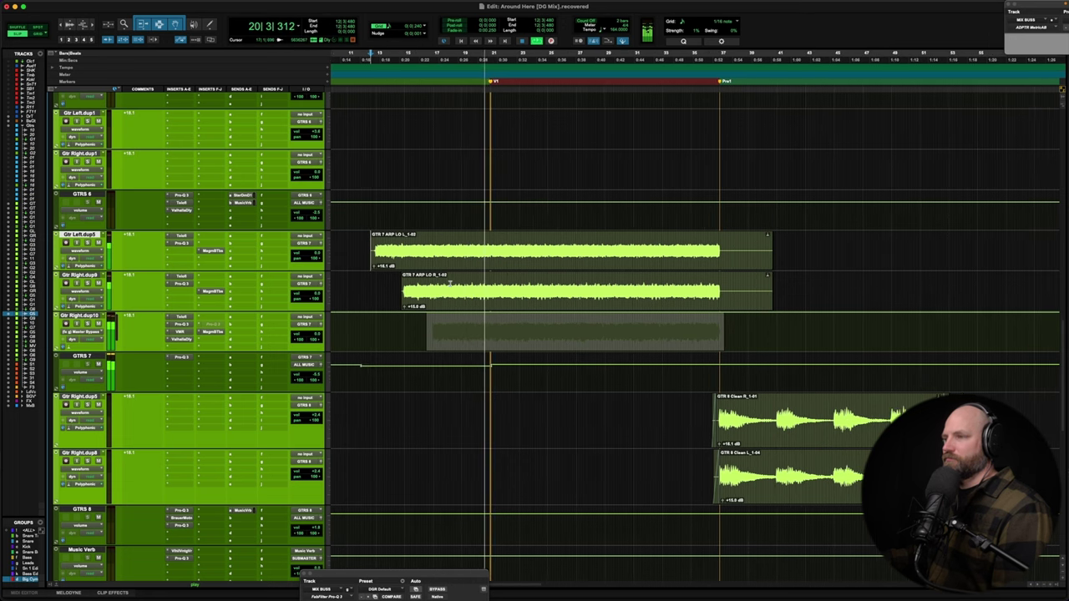
pyautogui.press('super+bracketleft')
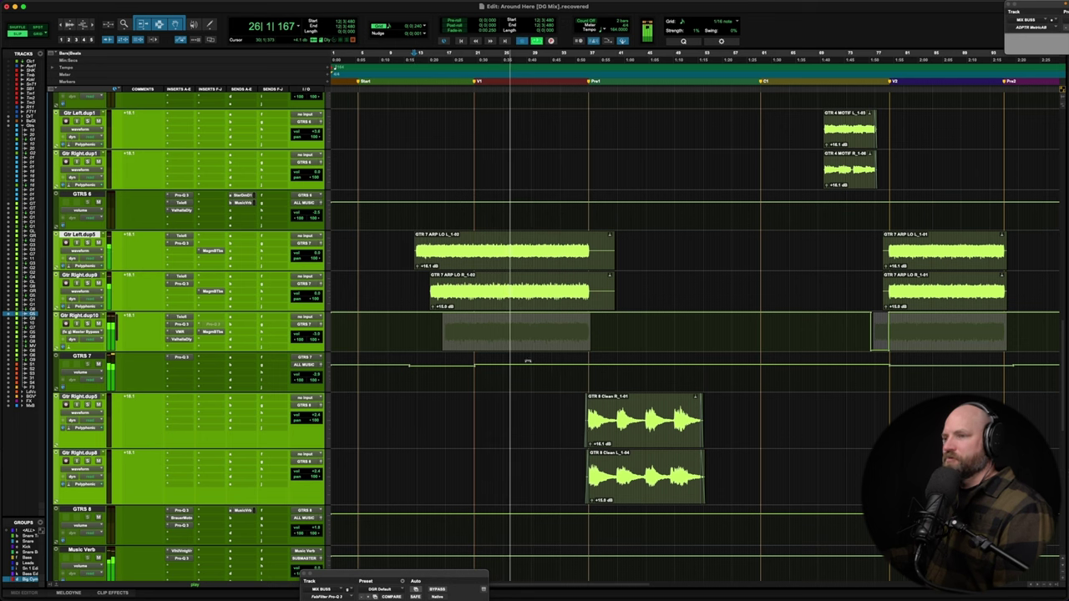
pyautogui.press('space')
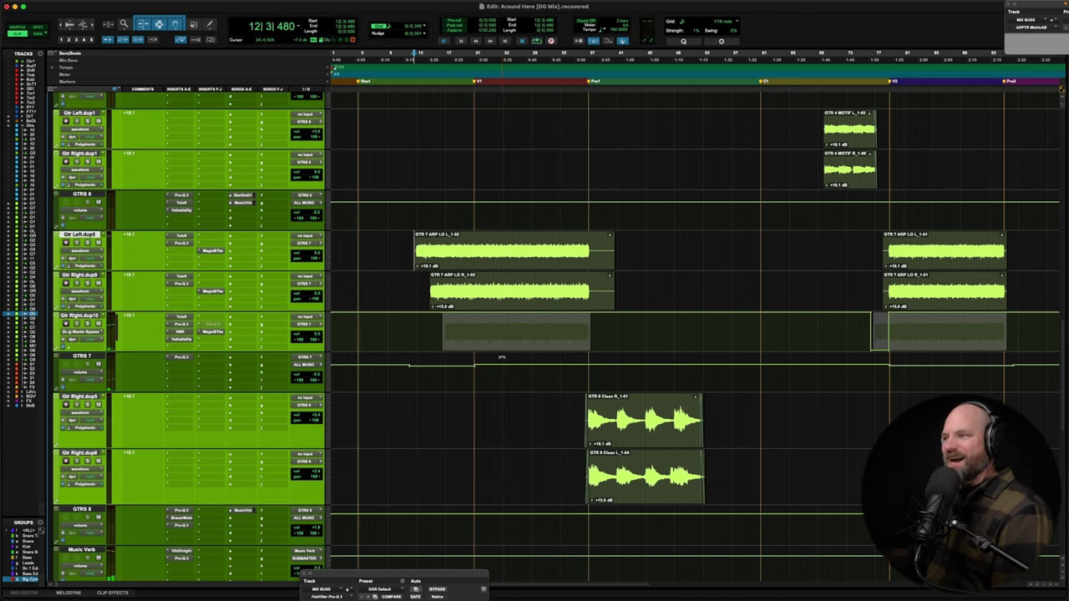
pyautogui.moveTo(512, 364); pyautogui.dragTo(512, 359)
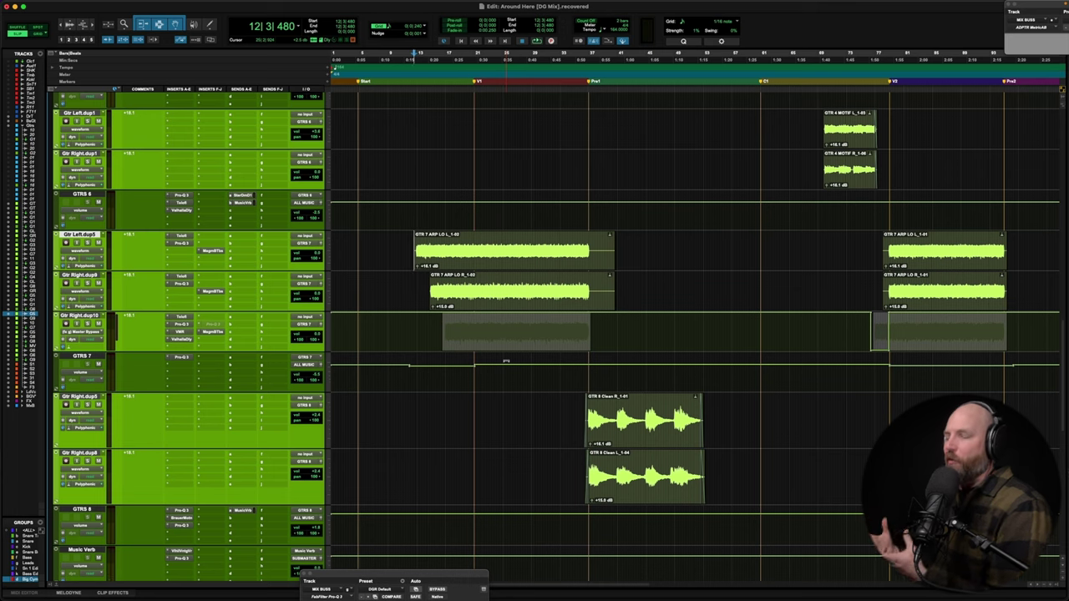
# Step: Place the edit cursor at 75|4|075 on Gtr Right.dup10 and audition its bypass-automated lead-in to V2
pyautogui.hscroll(3, 505, 361)
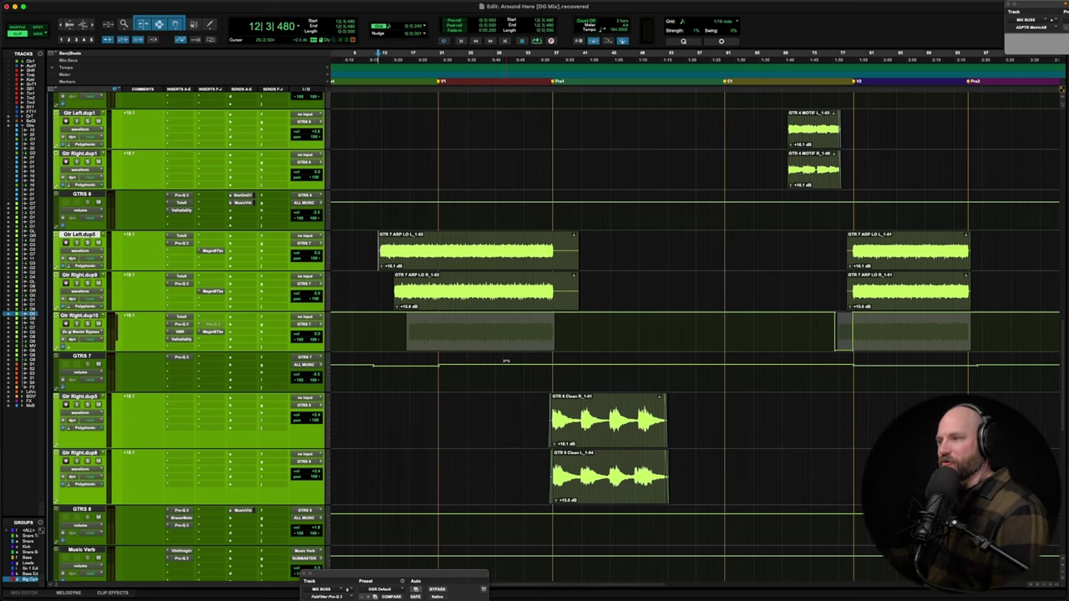
pyautogui.hscroll(20, 456, 327)
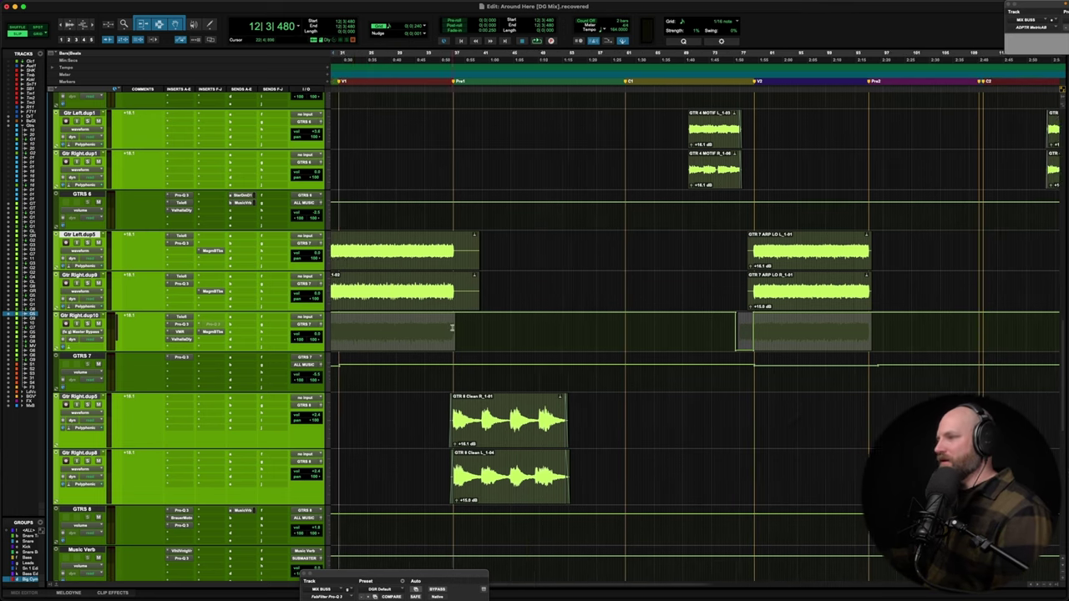
pyautogui.press('super+bracketright')
pyautogui.press('super+bracketright')
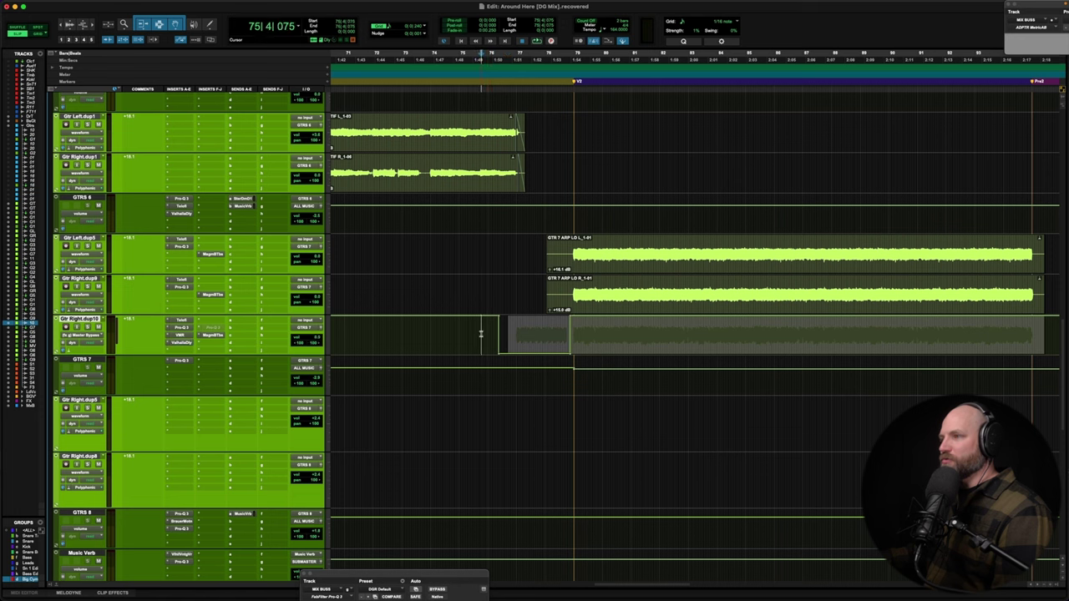
pyautogui.press('space')
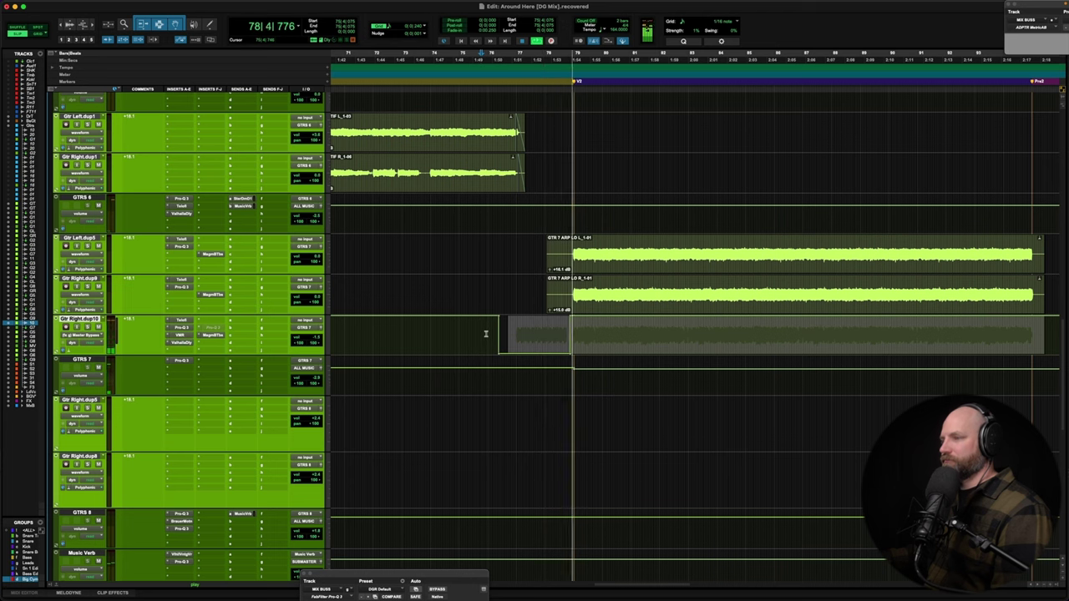
pyautogui.press('space')
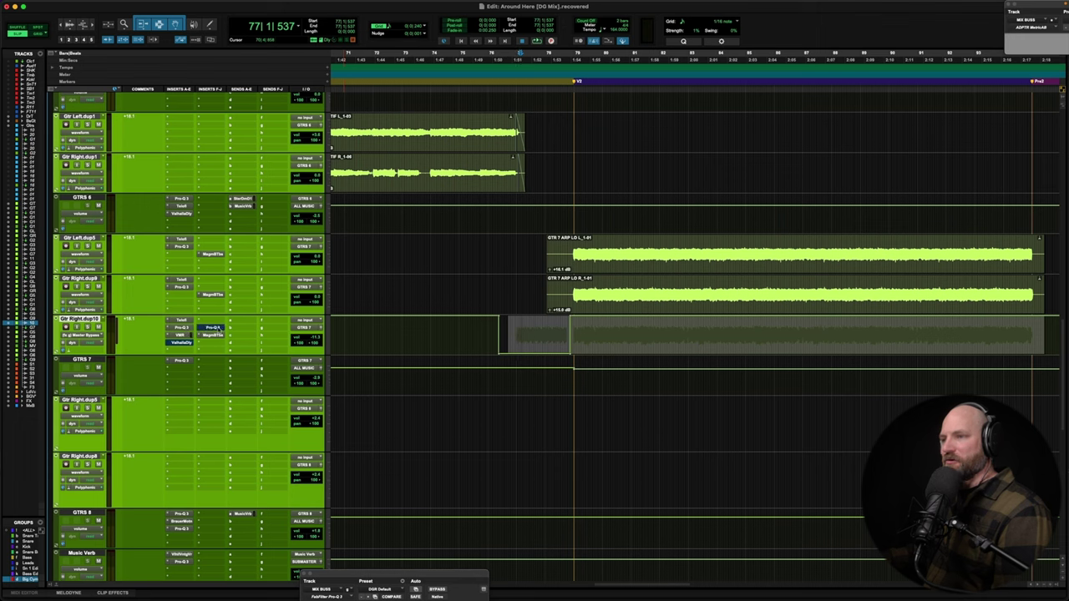
# Step: Open the automated Pro-Q 3 on Gtr Right.dup10, examine its preset list and filter bands, and close the plug-in
pyautogui.click(213, 328)
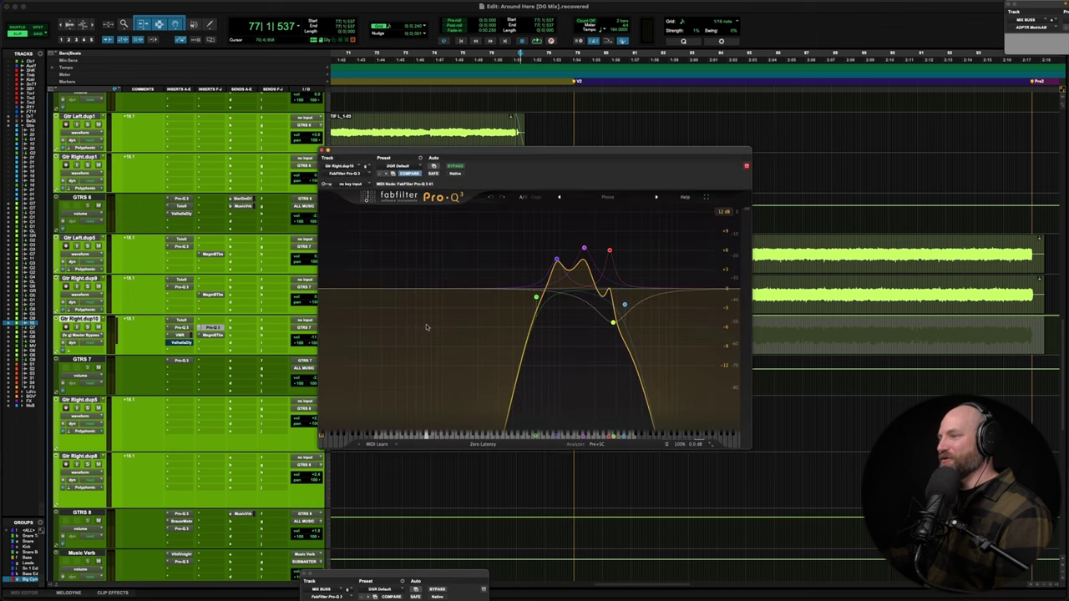
pyautogui.click(609, 199)
pyautogui.click(398, 246)
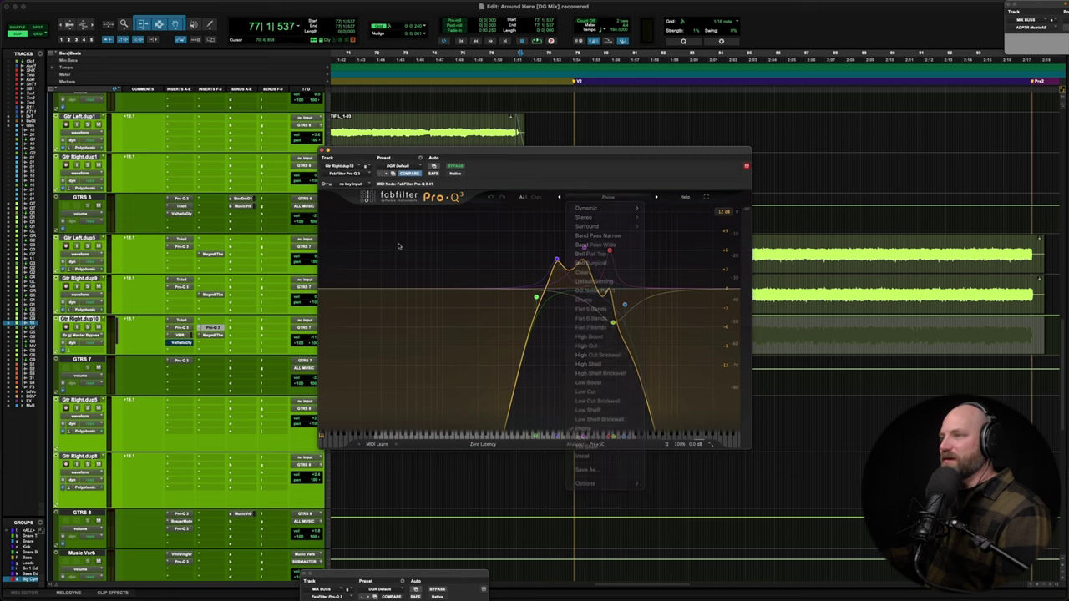
pyautogui.moveTo(615, 320)
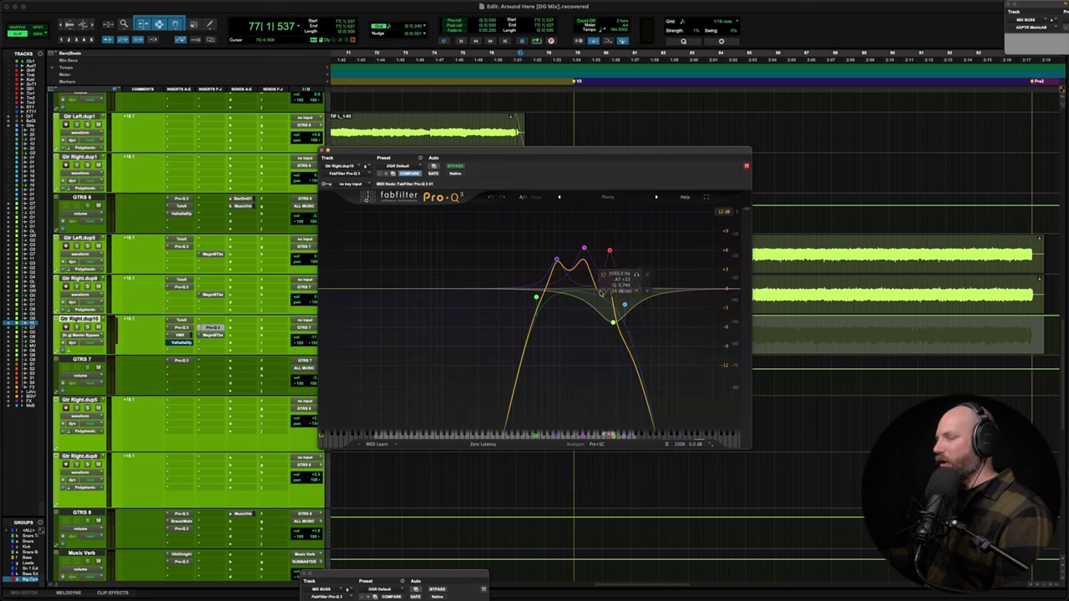
pyautogui.moveTo(537, 297)
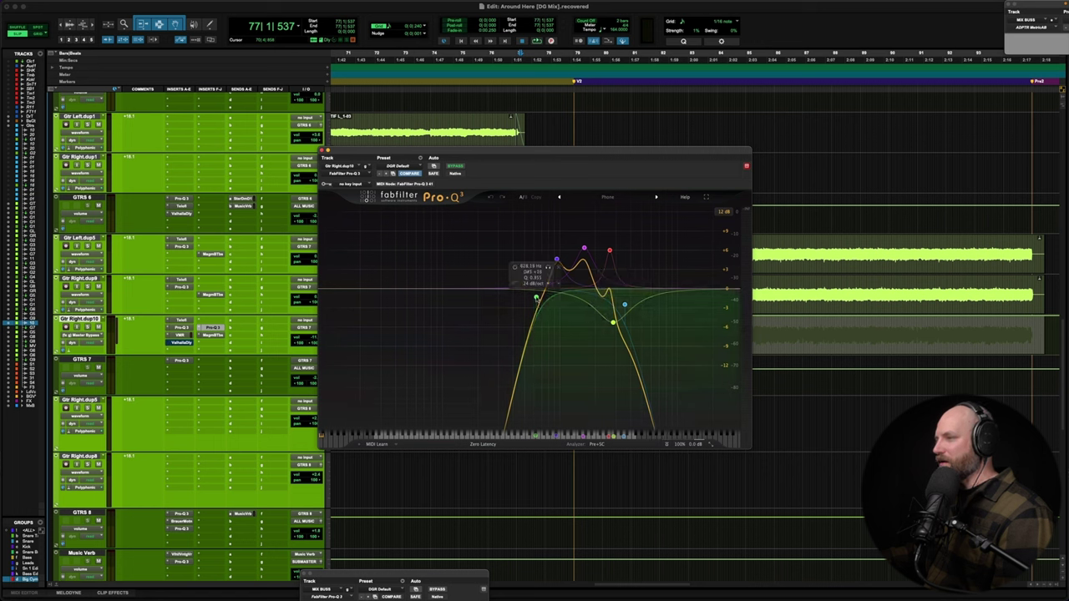
pyautogui.moveTo(556, 260)
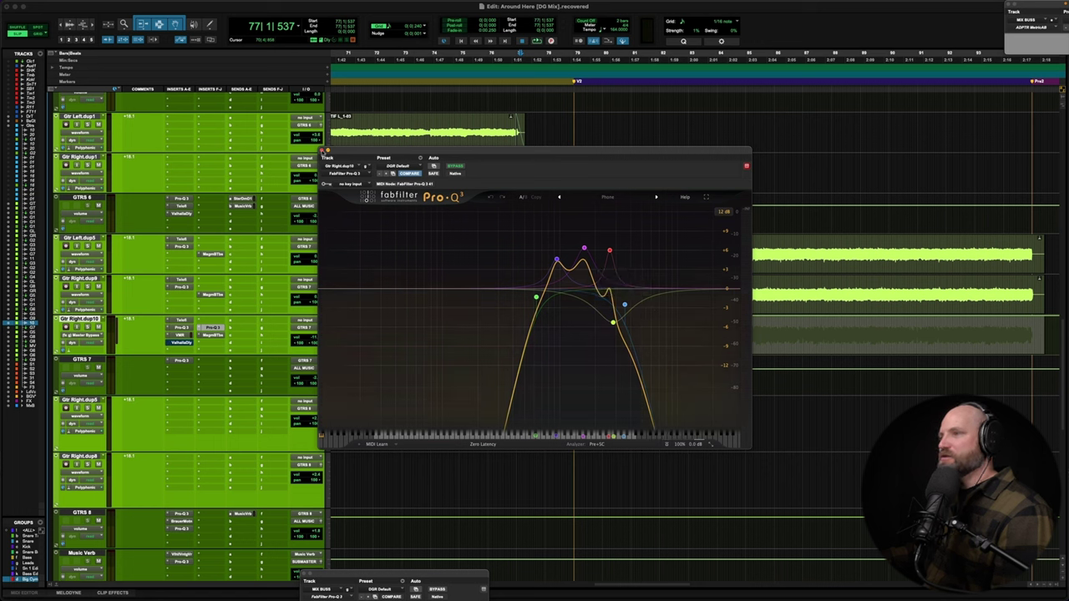
pyautogui.click(326, 152)
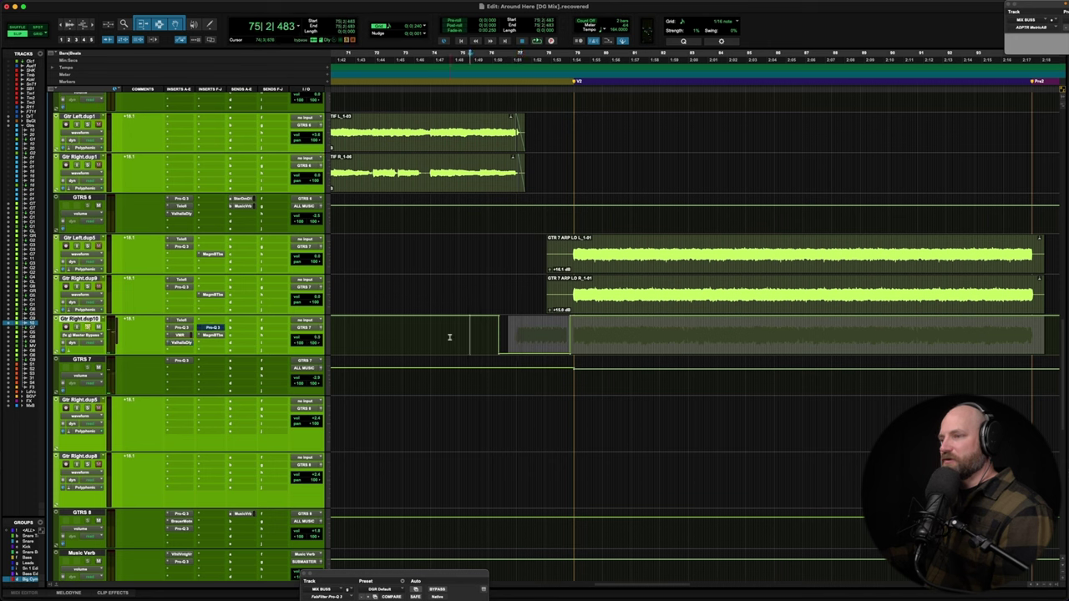
# Step: Audition Gtr Right.dup10's filtered lead-in to V2 twice, from 76|3|720 and from 75|3|307
pyautogui.press('space')
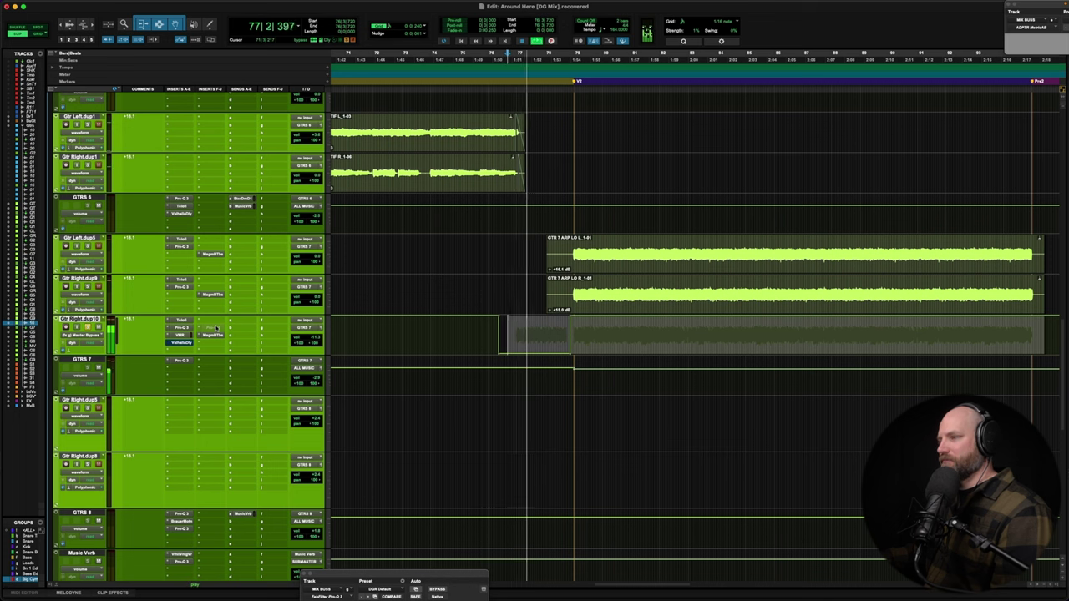
pyautogui.press('space')
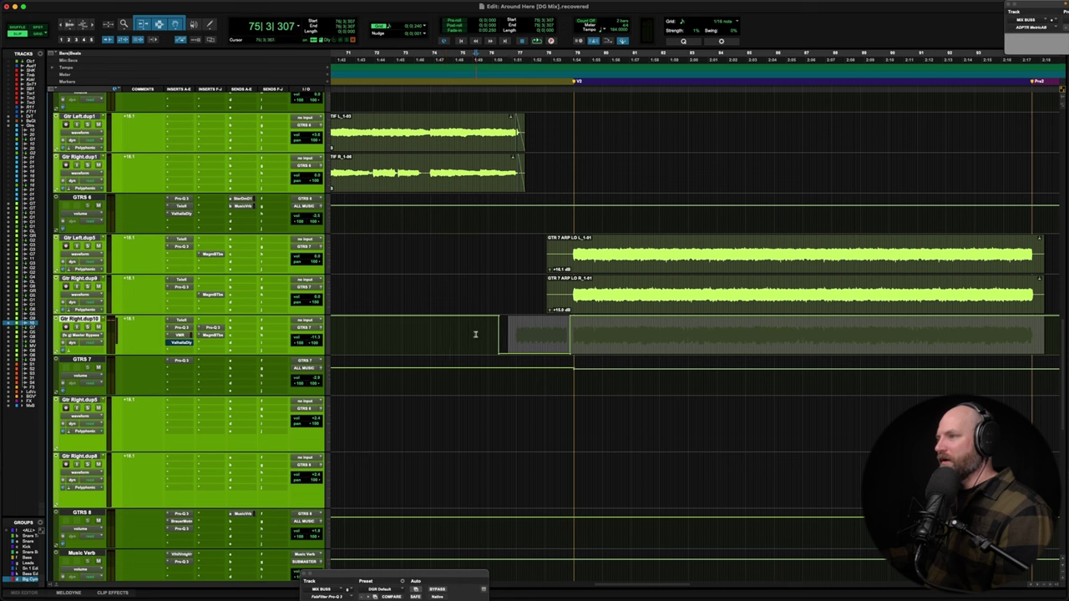
pyautogui.press('space')
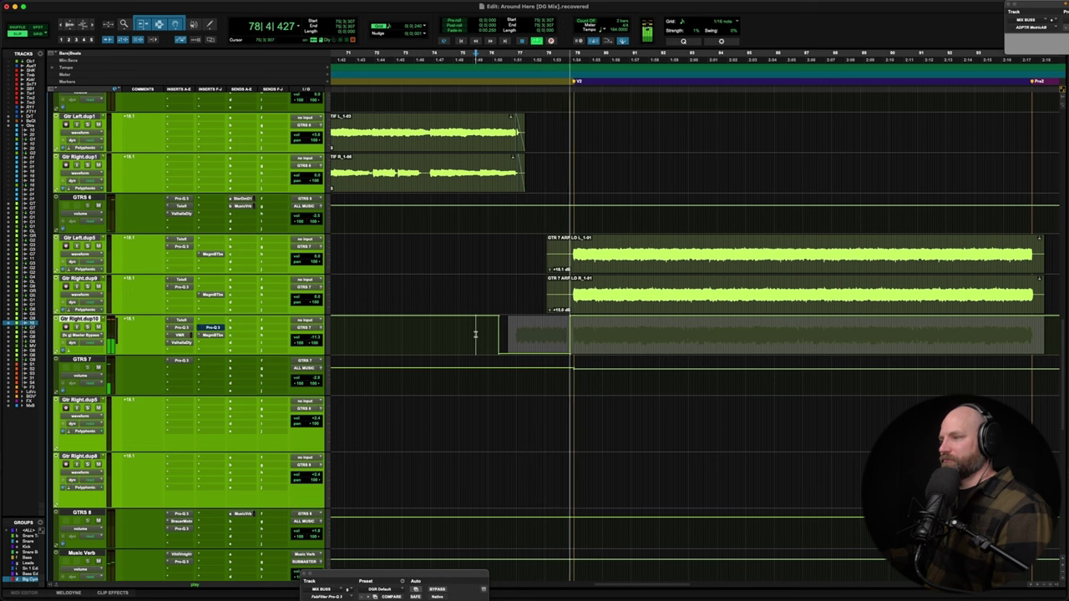
pyautogui.press('space')
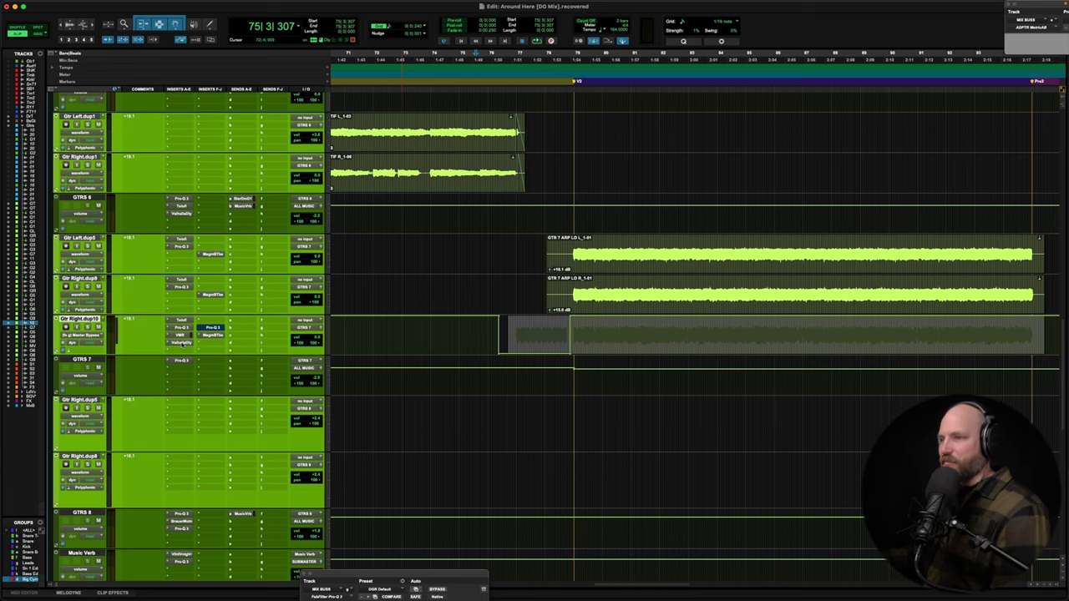
# Step: Place the edit cursor at 91|3|108 on the Gtr Left track, shortly before its Pre2 clip
pyautogui.press('r')
pyautogui.scroll(5, 405, 322)
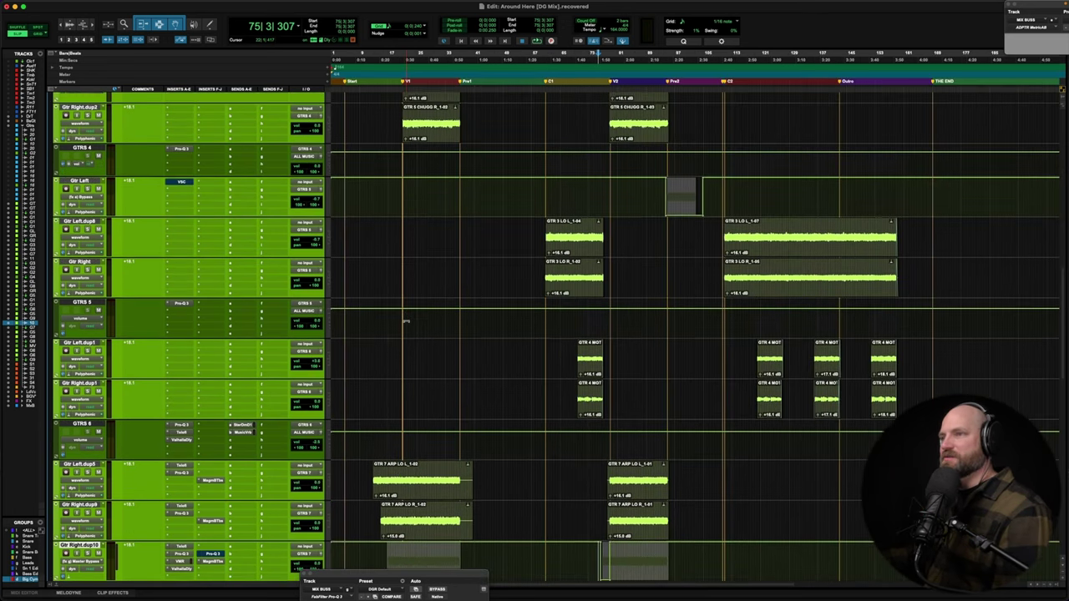
pyautogui.scroll(3, 405, 322)
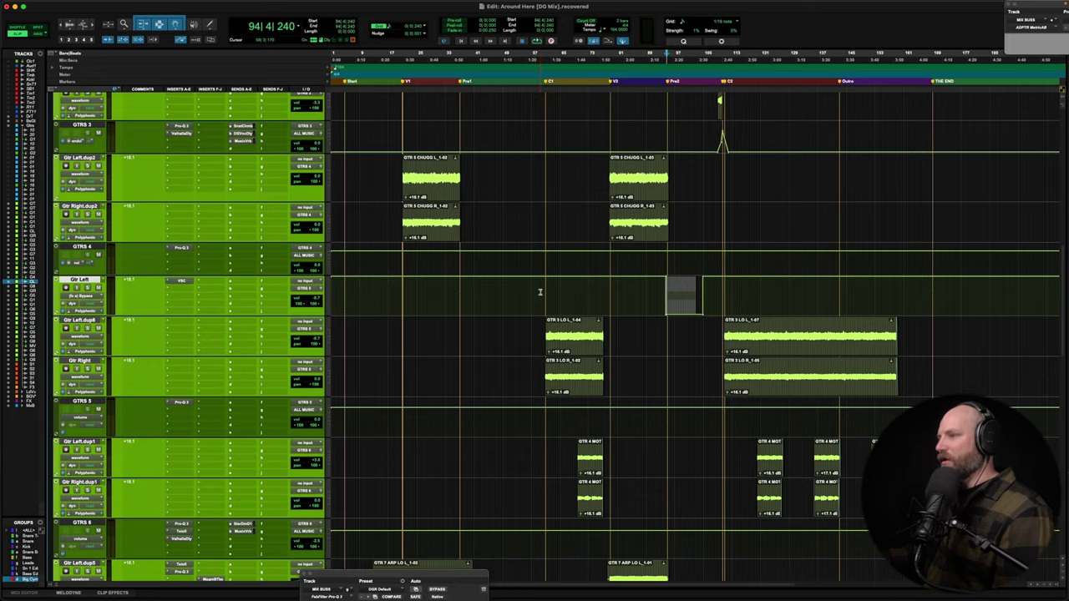
pyautogui.press('t')
pyautogui.press('r')
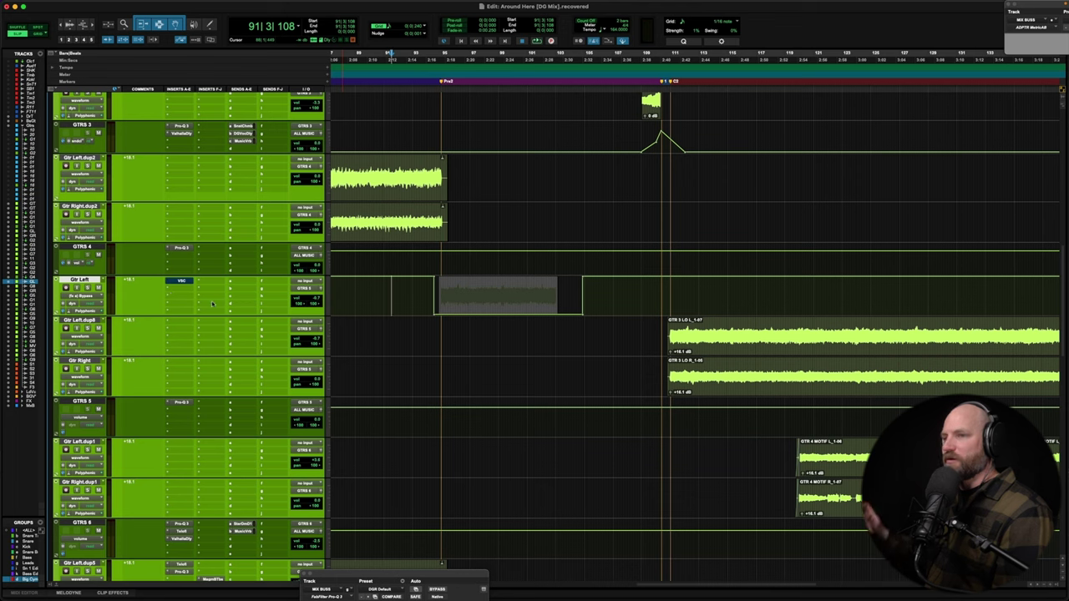
# Step: Inspect the Verbsuite Classics reverb on Gtr Left, close it and audition the track from 92|4|793
pyautogui.click(183, 281)
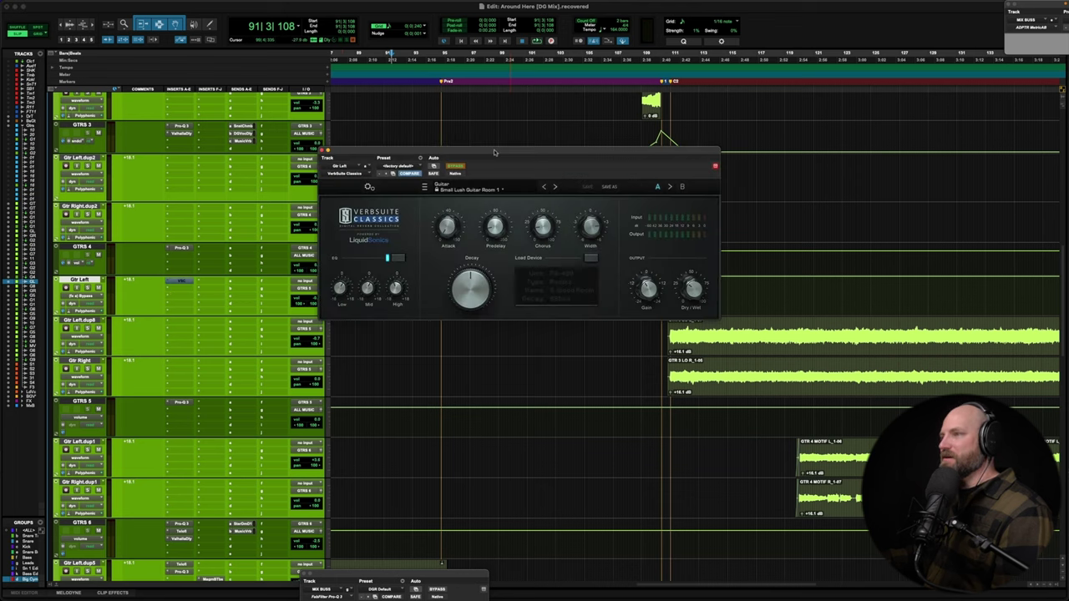
pyautogui.moveTo(494, 153); pyautogui.dragTo(466, 69)
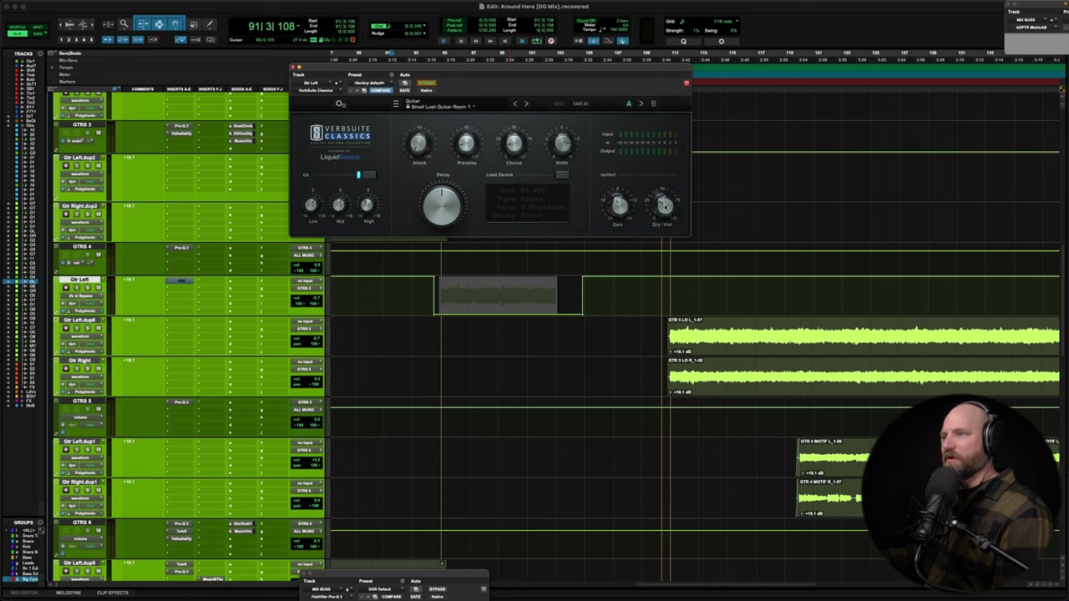
pyautogui.click(293, 67)
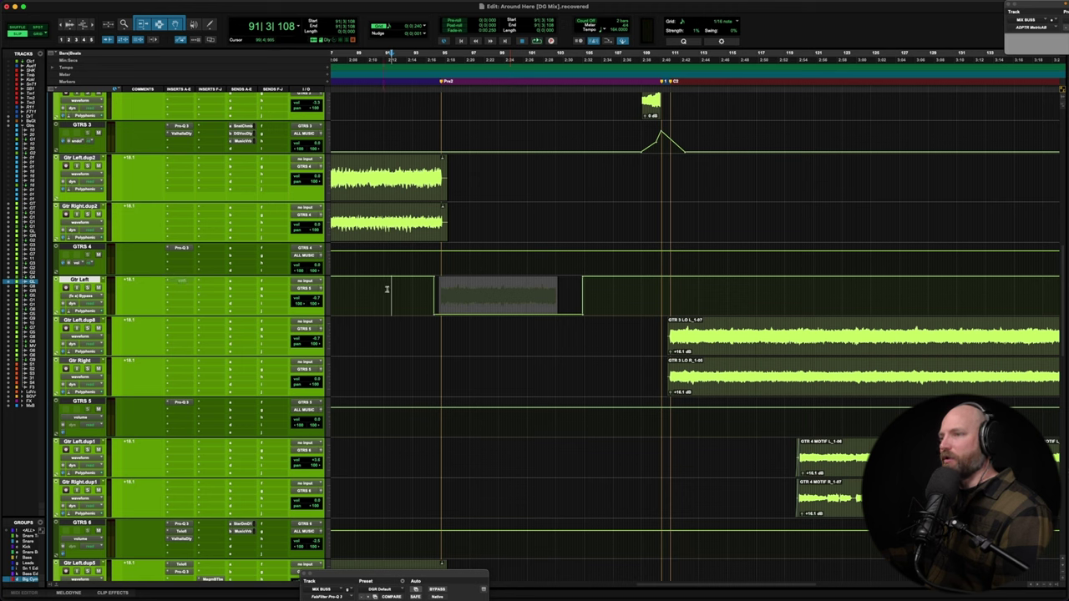
pyautogui.press('space')
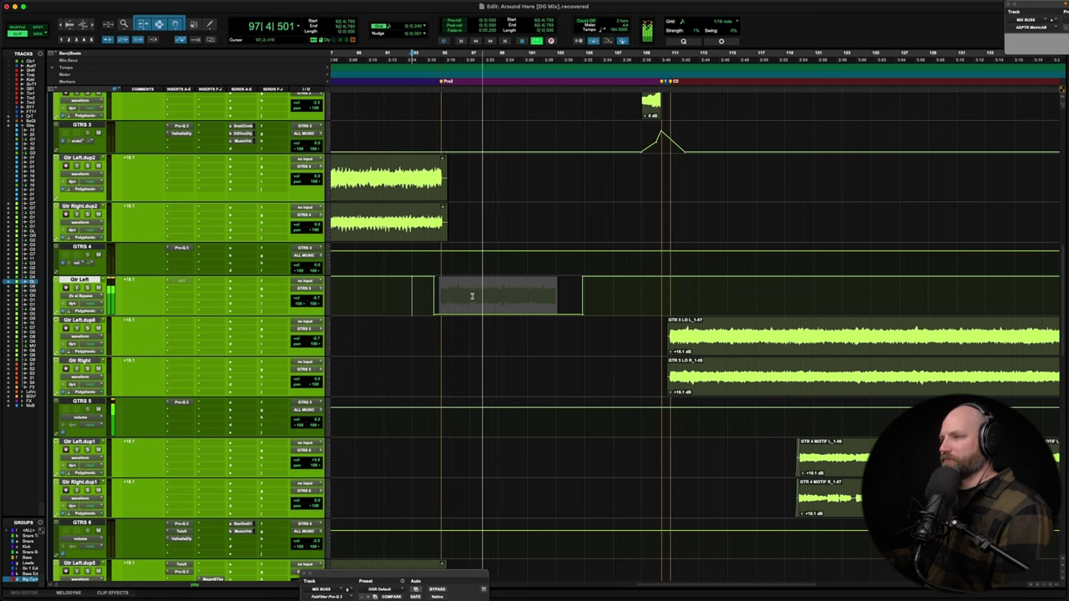
pyautogui.press('space')
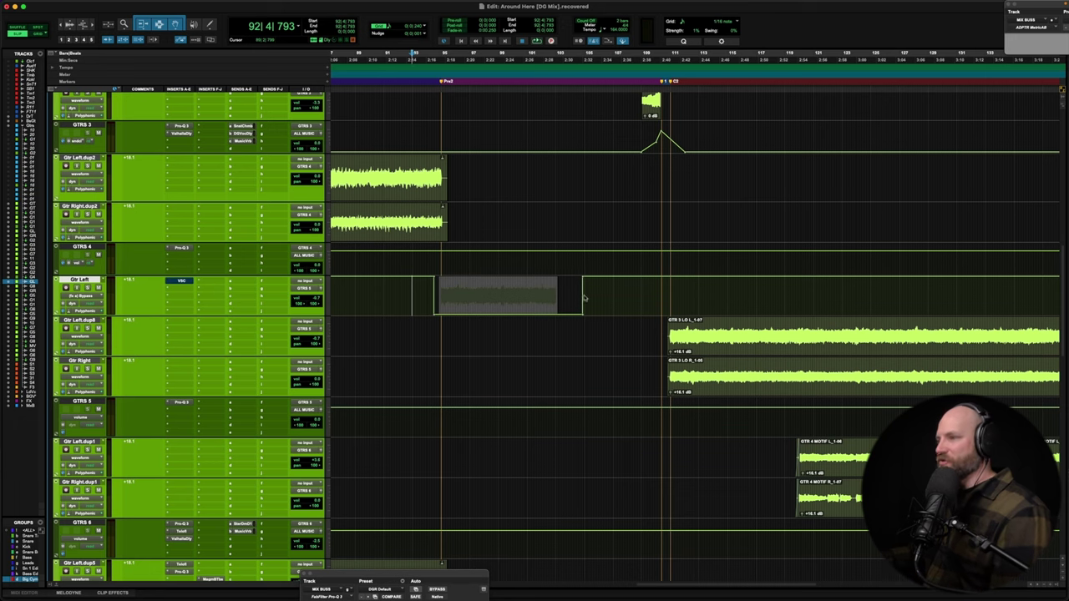
# Step: Reopen Verbsuite Classics on Gtr Left, audition its automated bypass from 91|4|715 while checking the Dry/Wet amount, and close it
pyautogui.press('ctrl+alt+super+w')
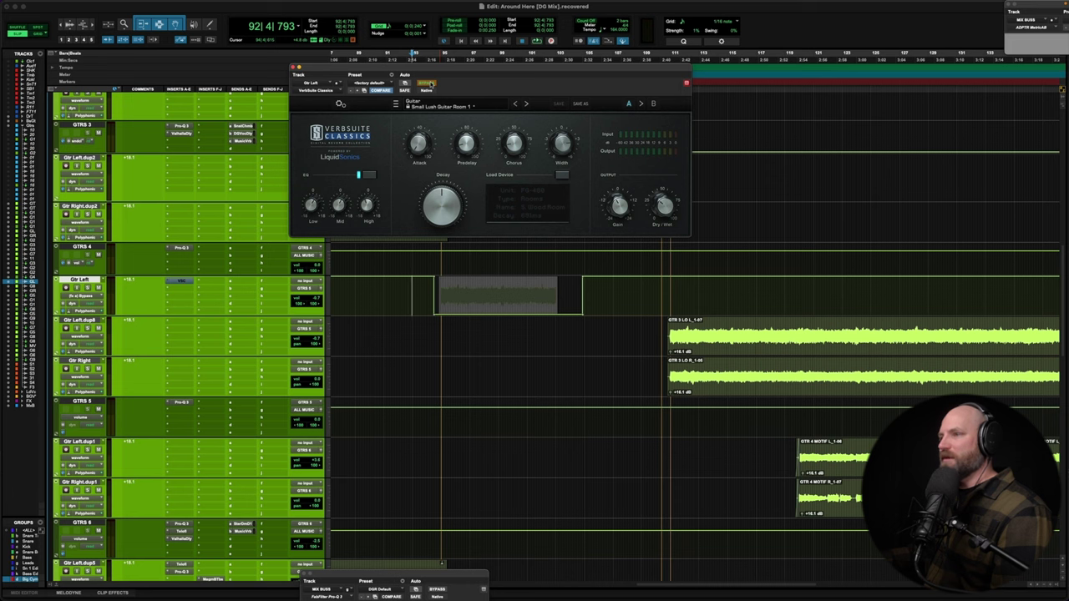
pyautogui.click(399, 294)
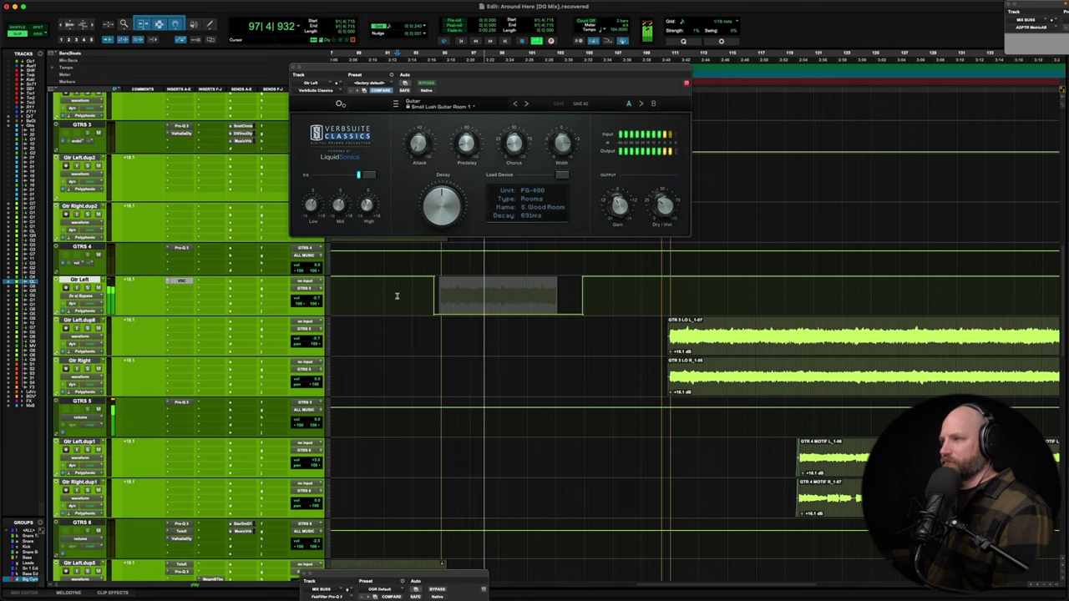
pyautogui.moveTo(668, 185)
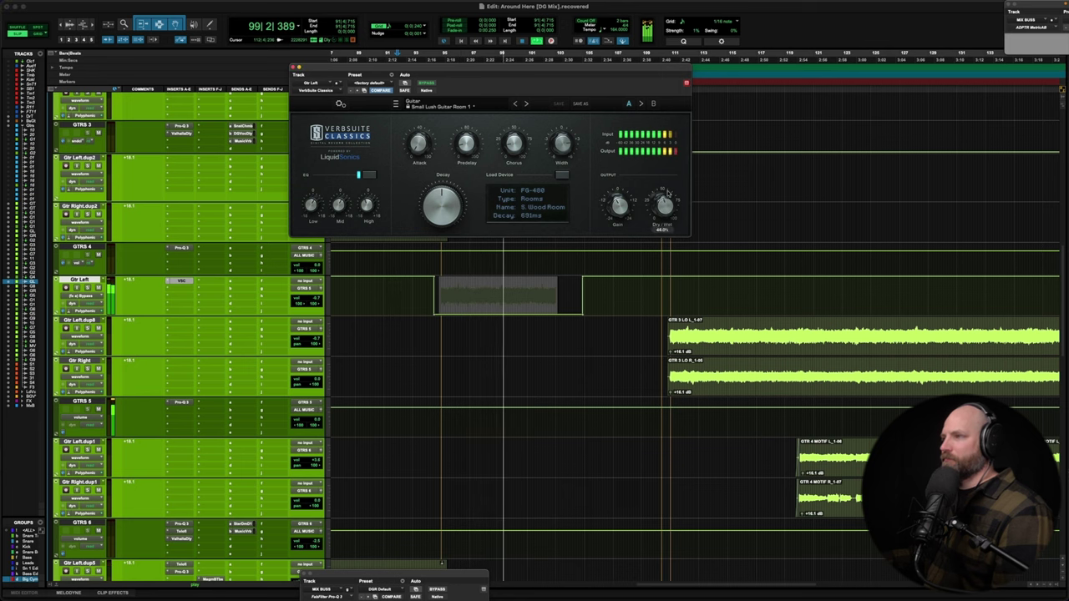
pyautogui.moveTo(668, 185)
pyautogui.mouseDown()
pyautogui.moveTo(669, 166)
pyautogui.moveTo(664, 201)
pyautogui.mouseUp()
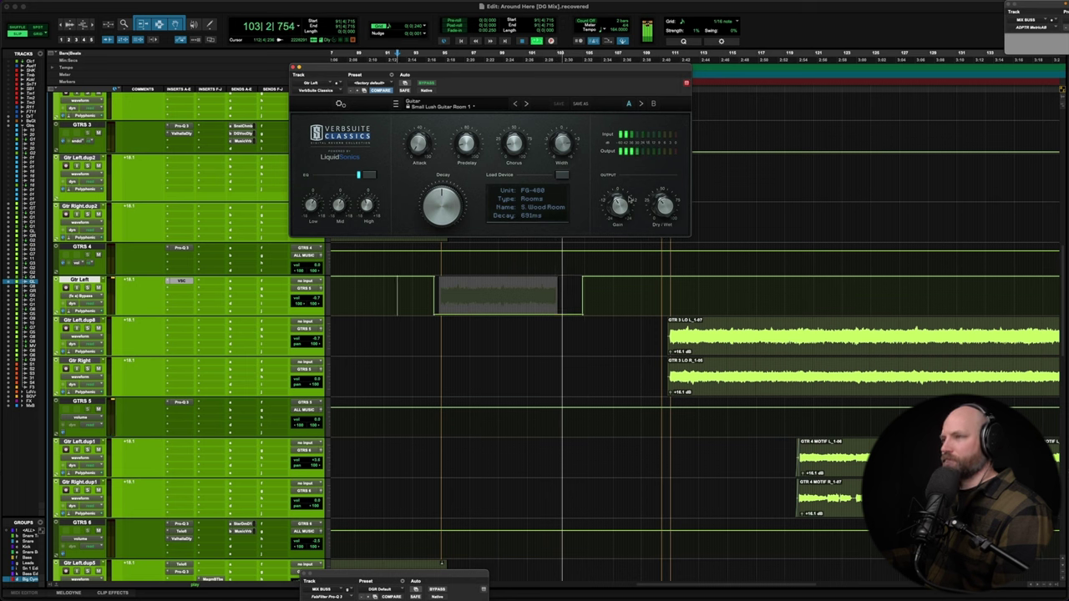
pyautogui.press('space')
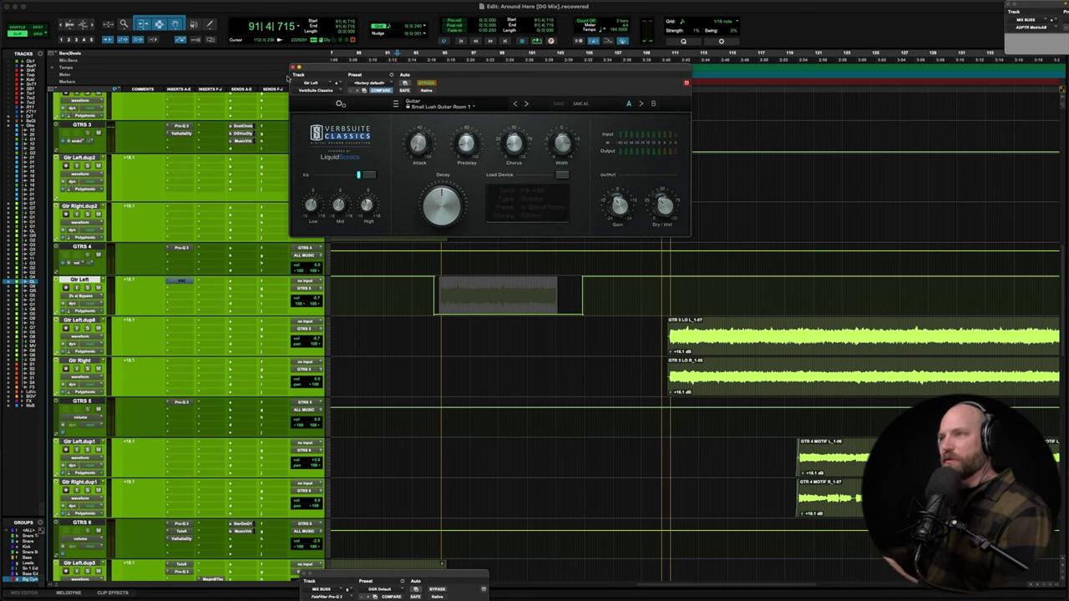
pyautogui.click(292, 66)
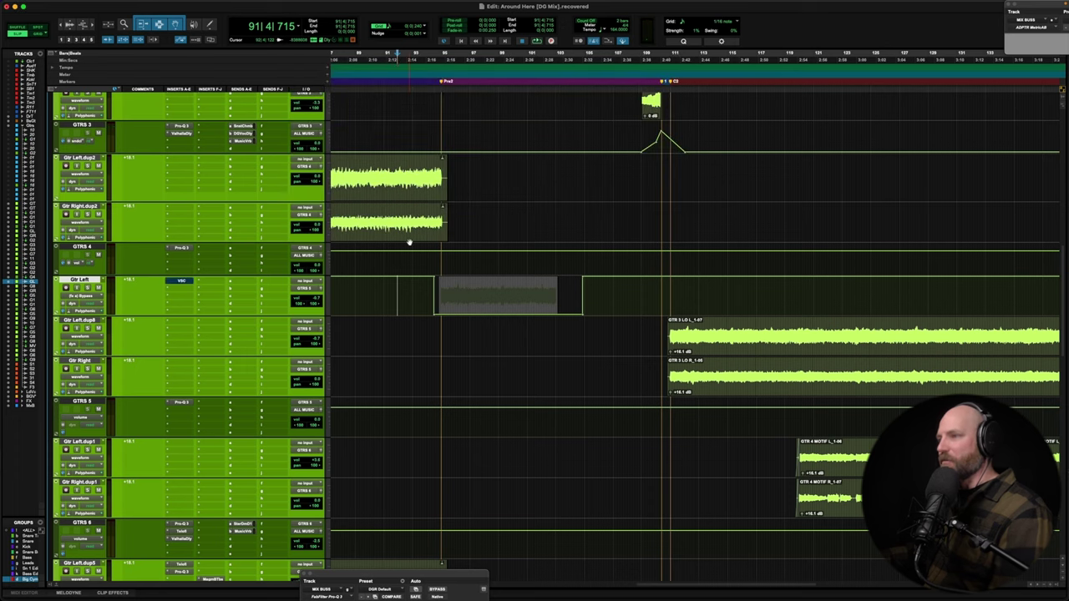
pyautogui.press('r')
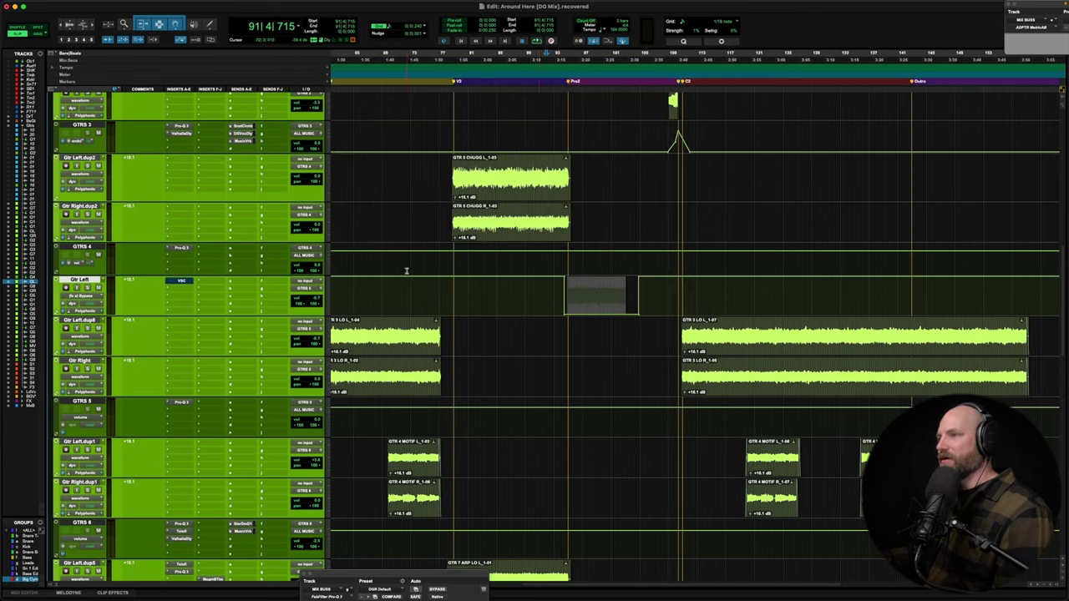
# Step: Place the edit cursor at 103|2|000 before the GTR 6 Motif clips and audition Gtr Left.dup3 through Gtr Right.dup11
pyautogui.scroll(3, 538, 276)
pyautogui.scroll(1, 539, 276)
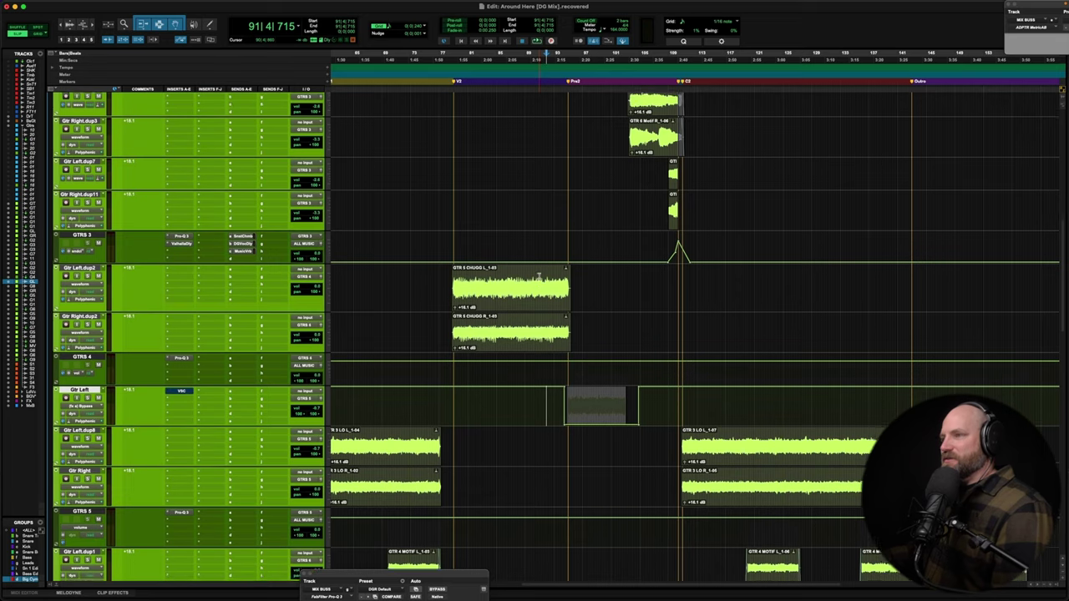
pyautogui.hscroll(2, 539, 275)
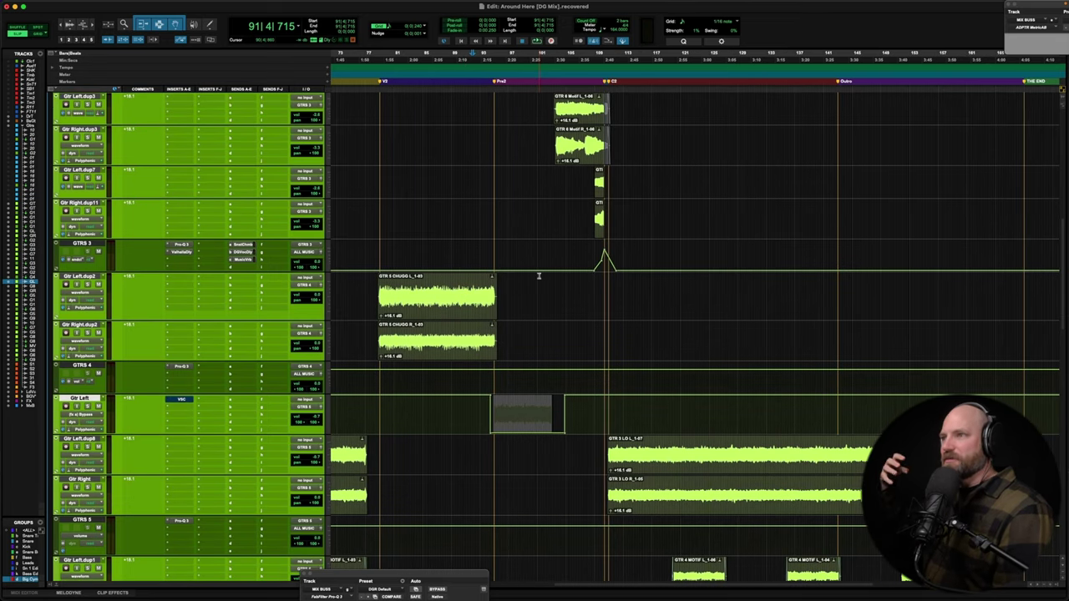
pyautogui.scroll(2, 537, 250)
pyautogui.click(544, 183)
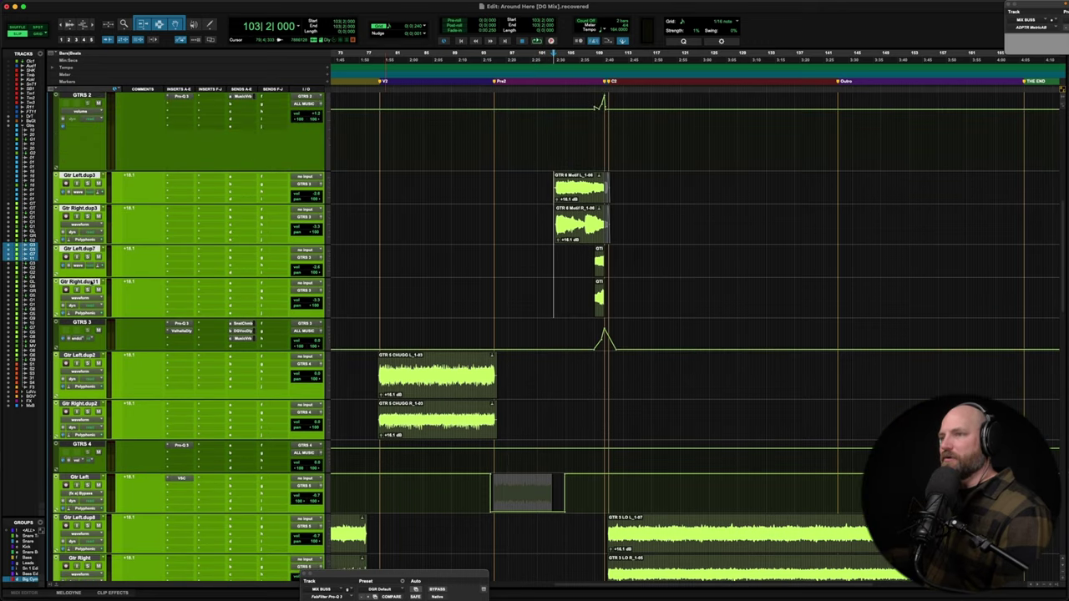
pyautogui.press('space')
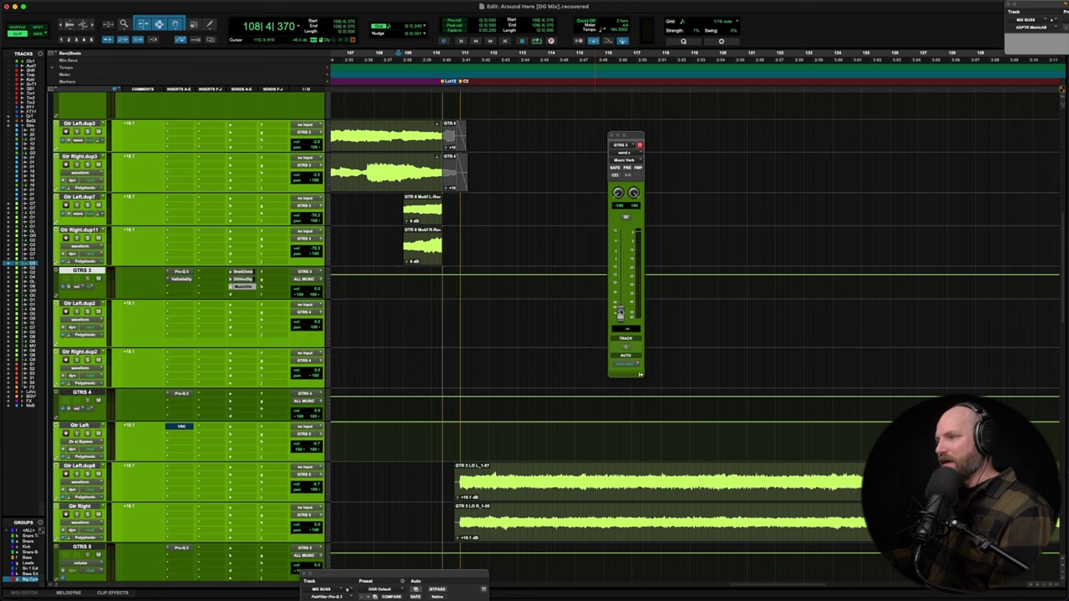
# Step: Audition the automated Music Verb send on GTRS 3 from 108|4|370 and enlarge the reversed-motif track Gtr Right.dup11
pyautogui.click(400, 288)
pyautogui.press('space')
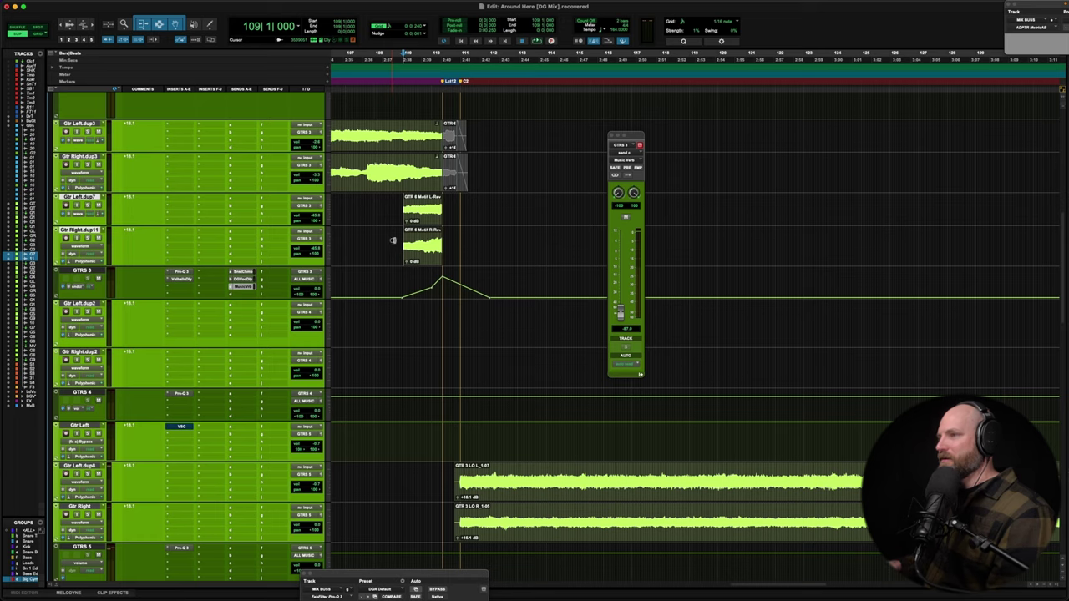
pyautogui.hotkey('ctrl', 'Up')
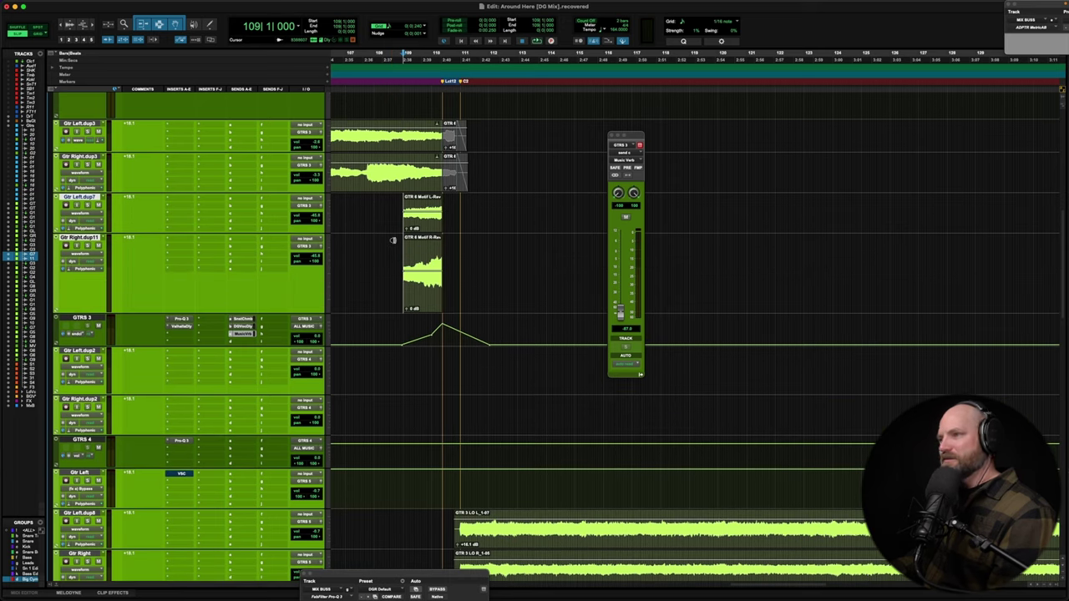
# Step: Highlight the GTRS 2 volume ride from 109|1|306 past Location 12, and place the cursor on Gtr Right.dup11's reversed clip at 109|1|000
pyautogui.scroll(3, 391, 241)
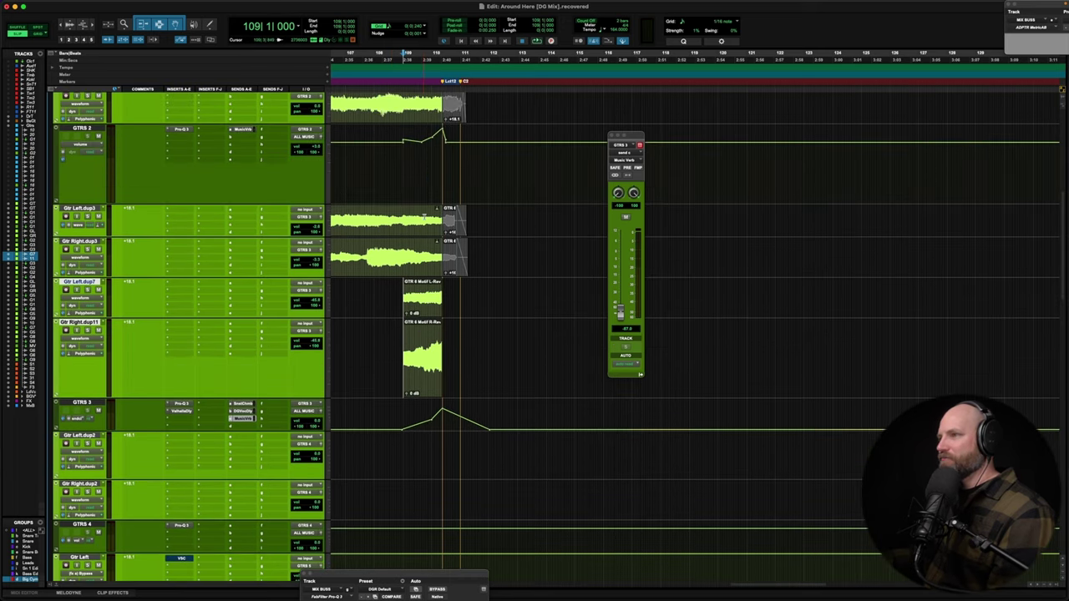
pyautogui.scroll(6, 418, 243)
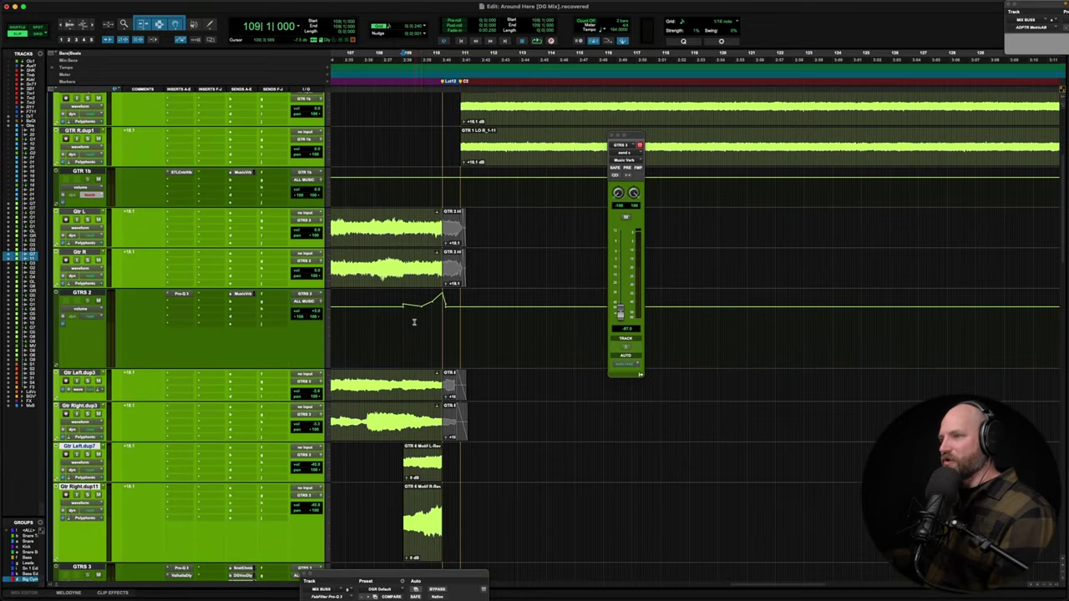
pyautogui.click(413, 322)
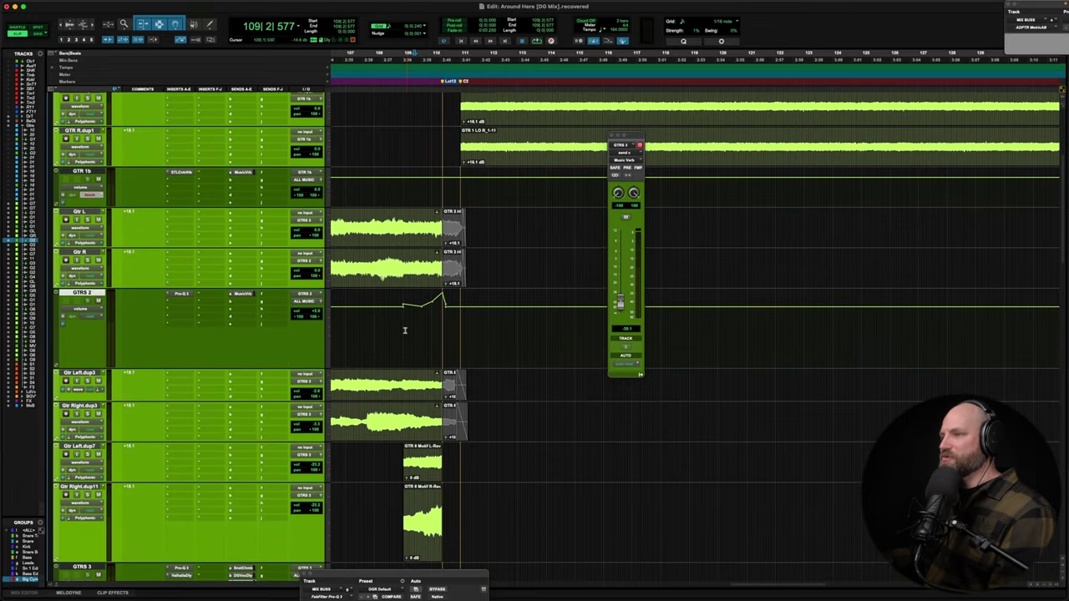
pyautogui.moveTo(405, 330); pyautogui.dragTo(449, 332)
pyautogui.scroll(-8, 449, 332)
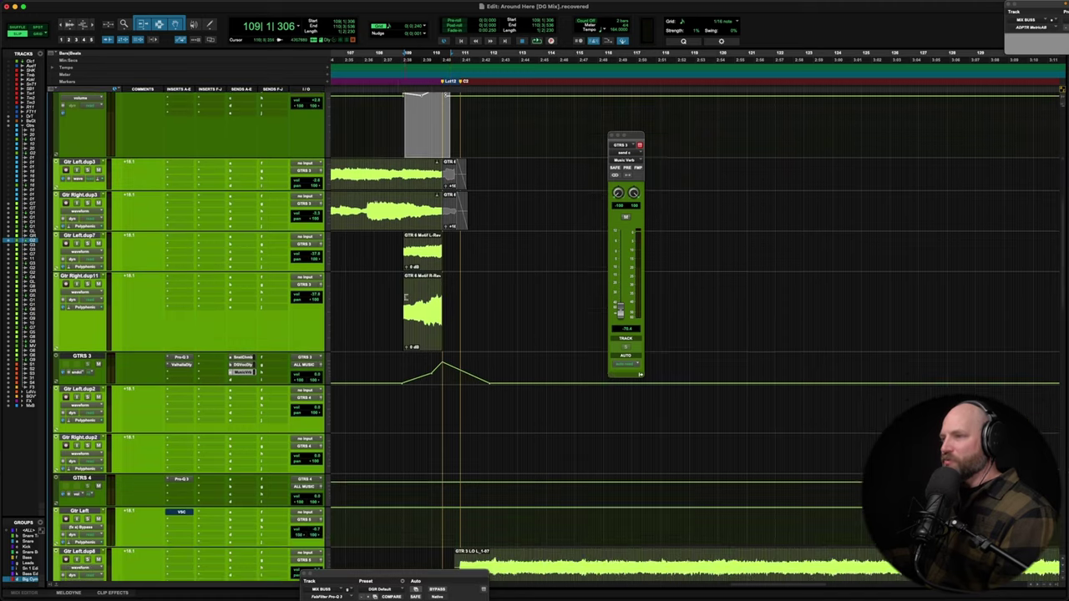
pyautogui.click(413, 327)
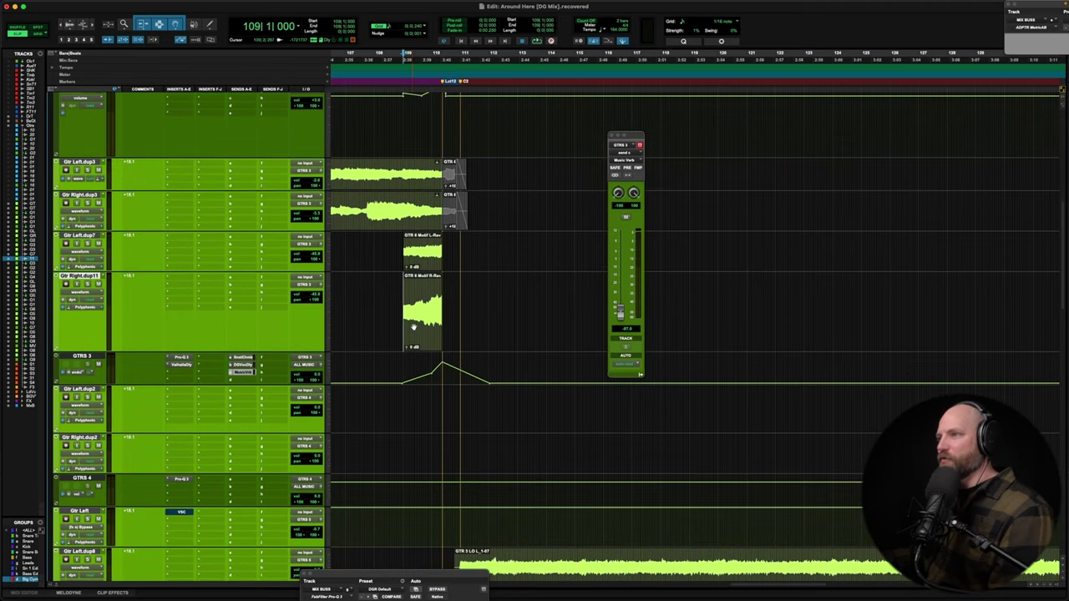
# Step: Solo Gtr L and Gtr R, turn GTRS 2's automation off and audition from 108|4|538
pyautogui.scroll(9, 413, 327)
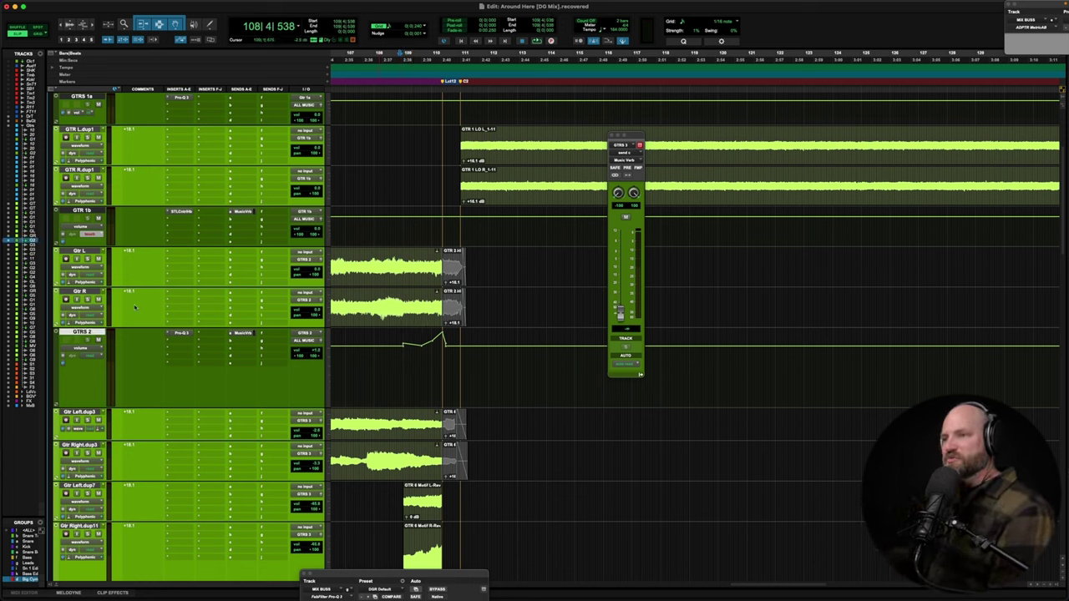
pyautogui.click(84, 250)
pyautogui.press('super+bracketright')
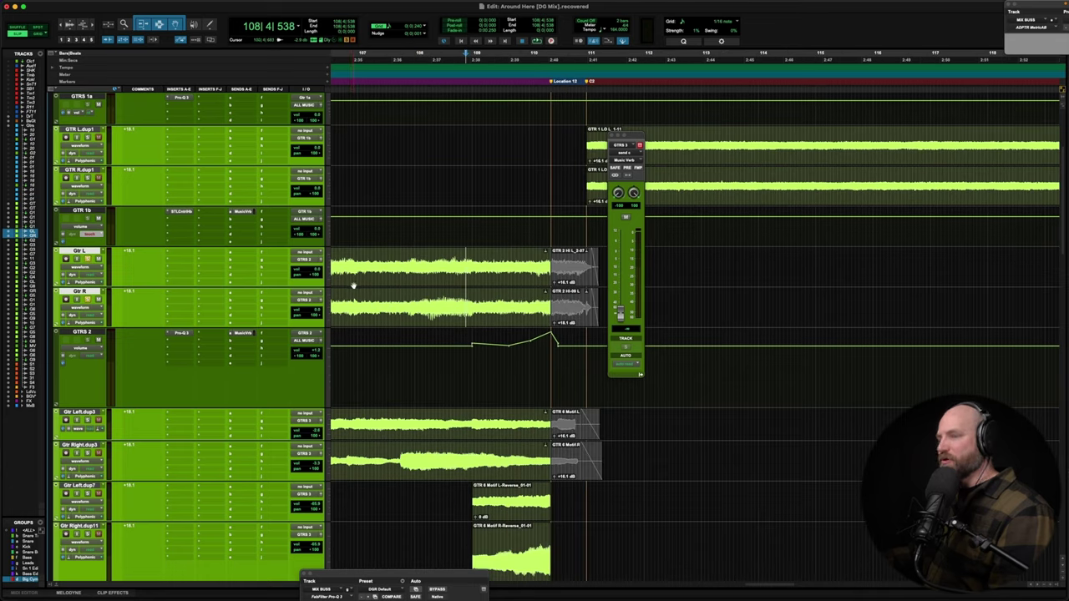
pyautogui.click(95, 354)
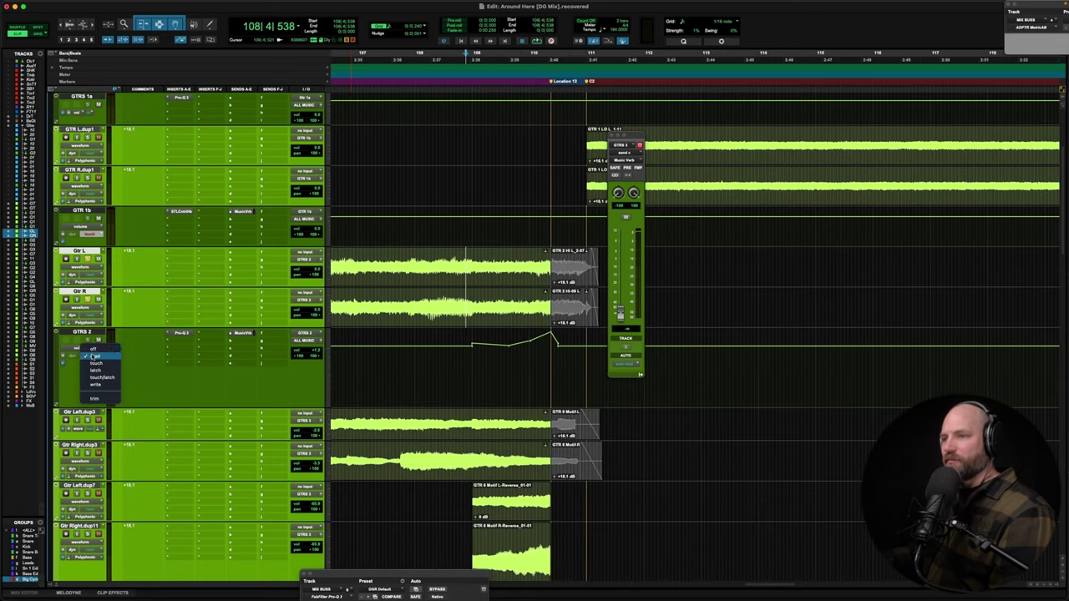
pyautogui.press('space')
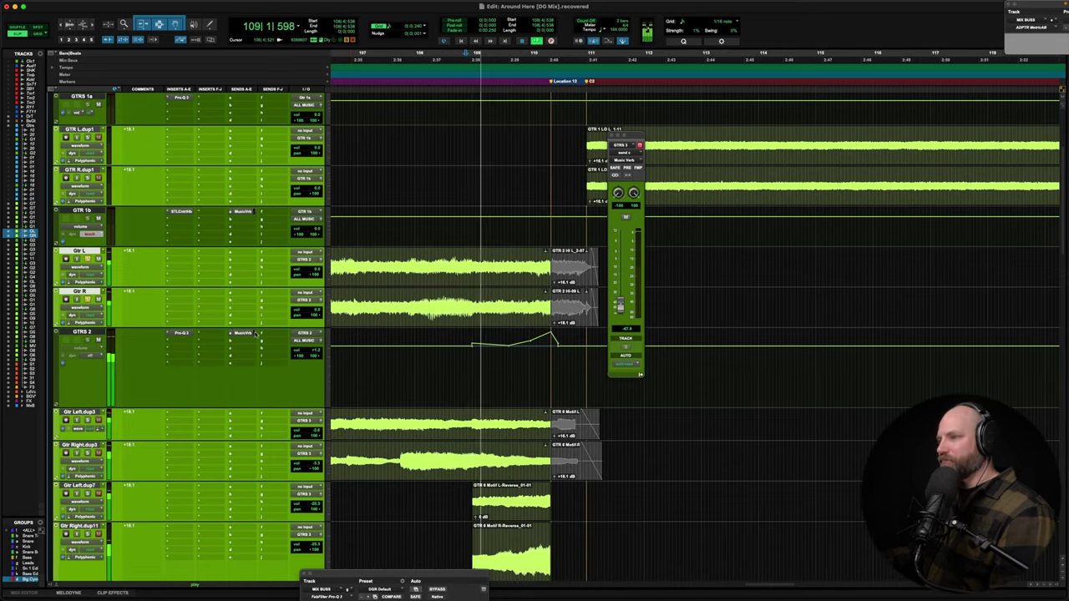
pyautogui.press('space')
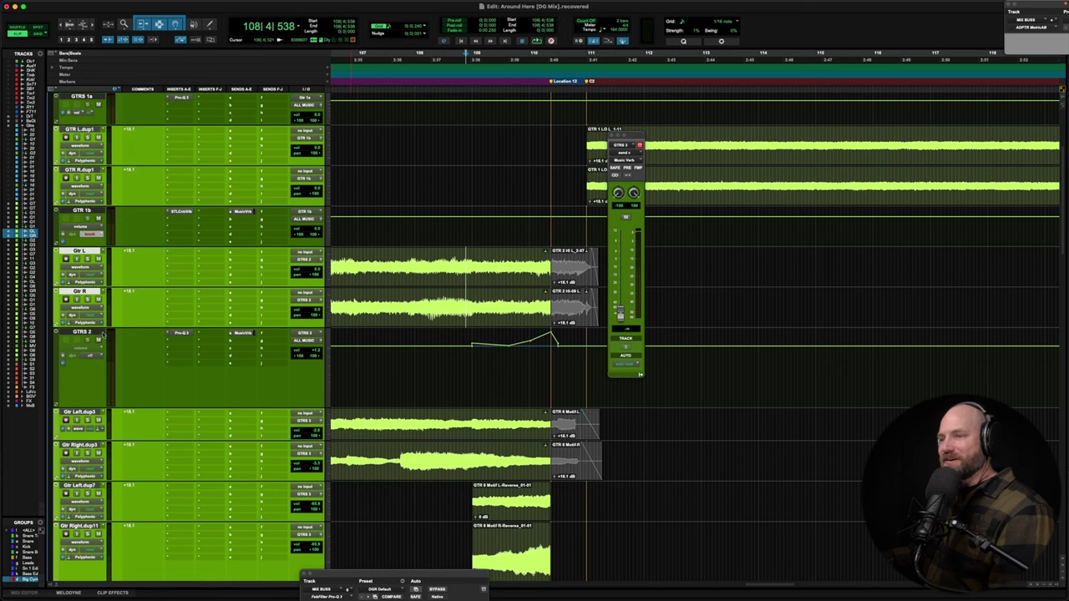
# Step: Set GTRS 2's automation mode to read and audition its volume ride from 108|4|538
pyautogui.click(94, 356)
pyautogui.click(95, 365)
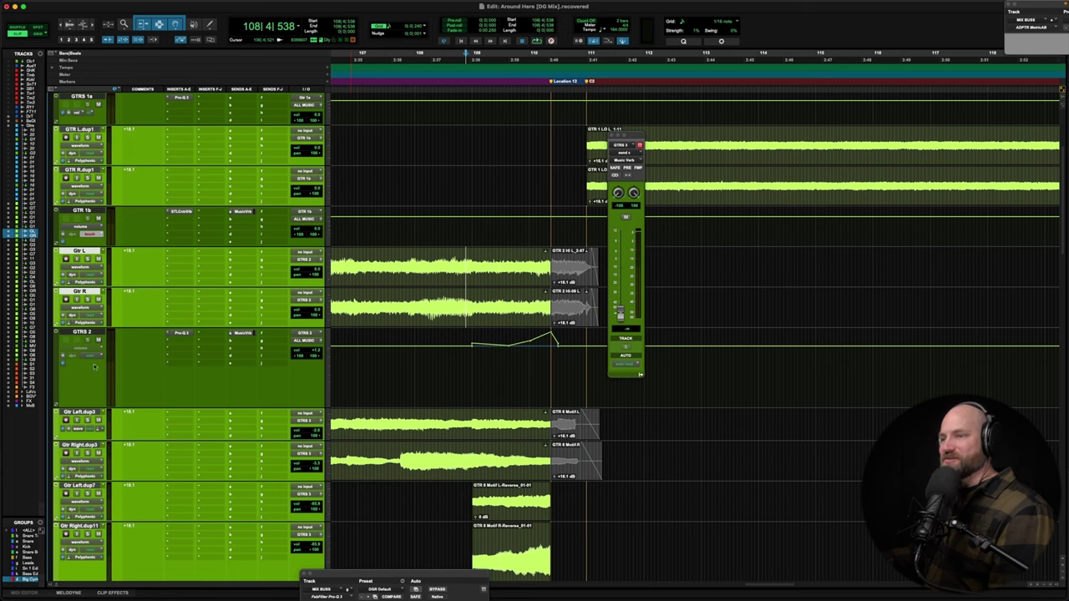
pyautogui.press('space')
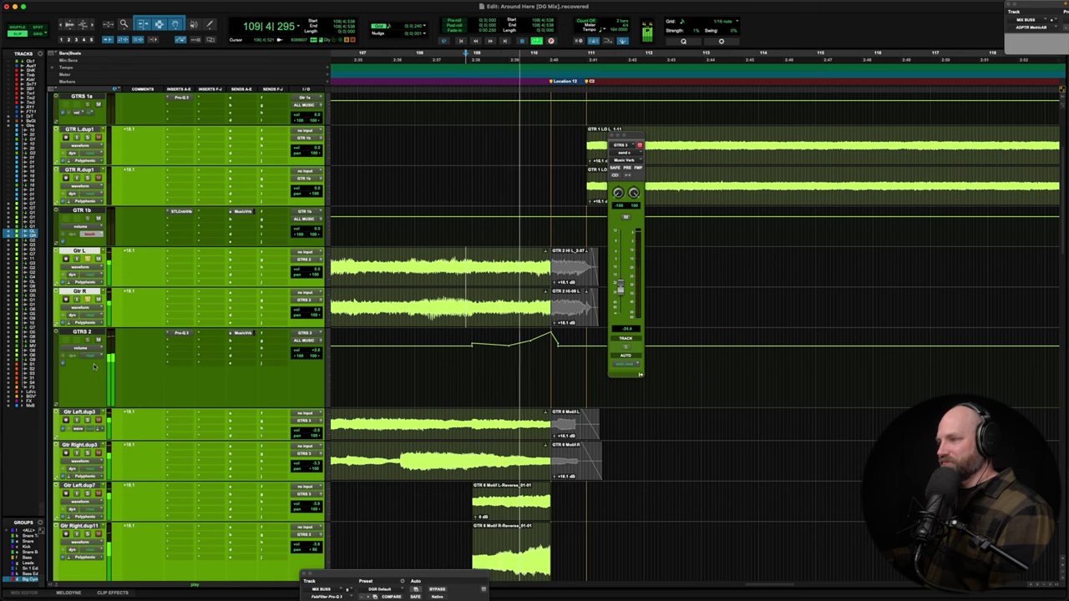
pyautogui.press('space')
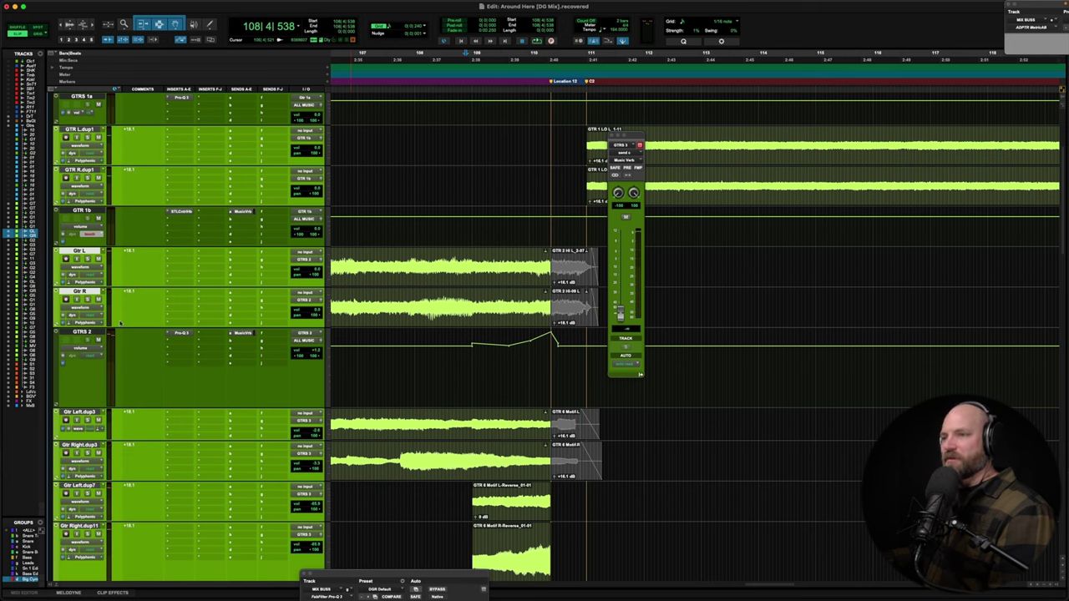
# Step: Switch GTRS 2's automation off again and audition the transition from 108|4|538 past the C2 marker
pyautogui.click(95, 356)
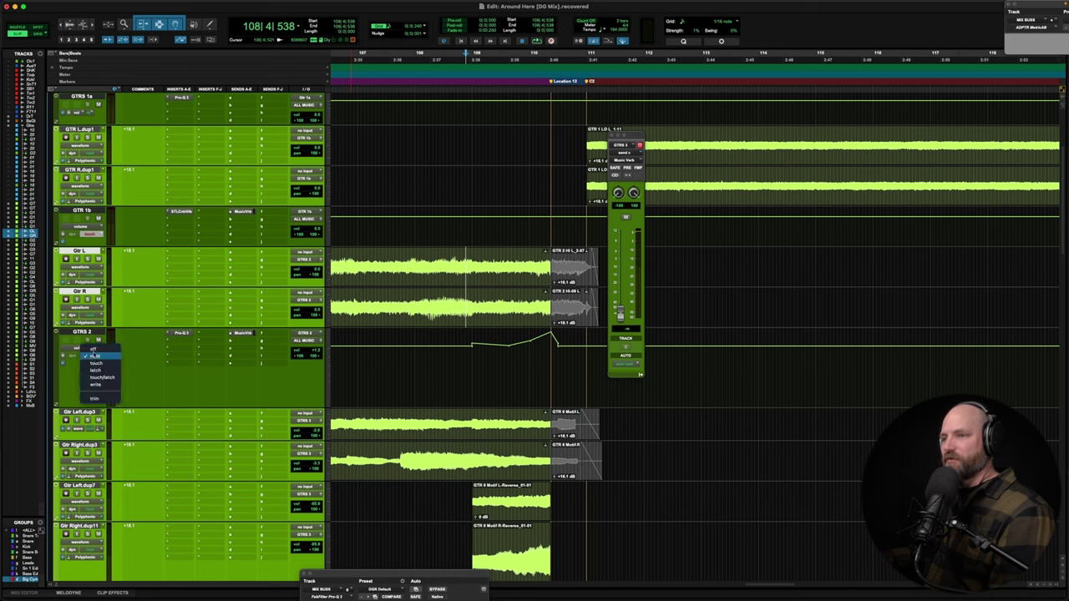
pyautogui.click(95, 359)
pyautogui.press('space')
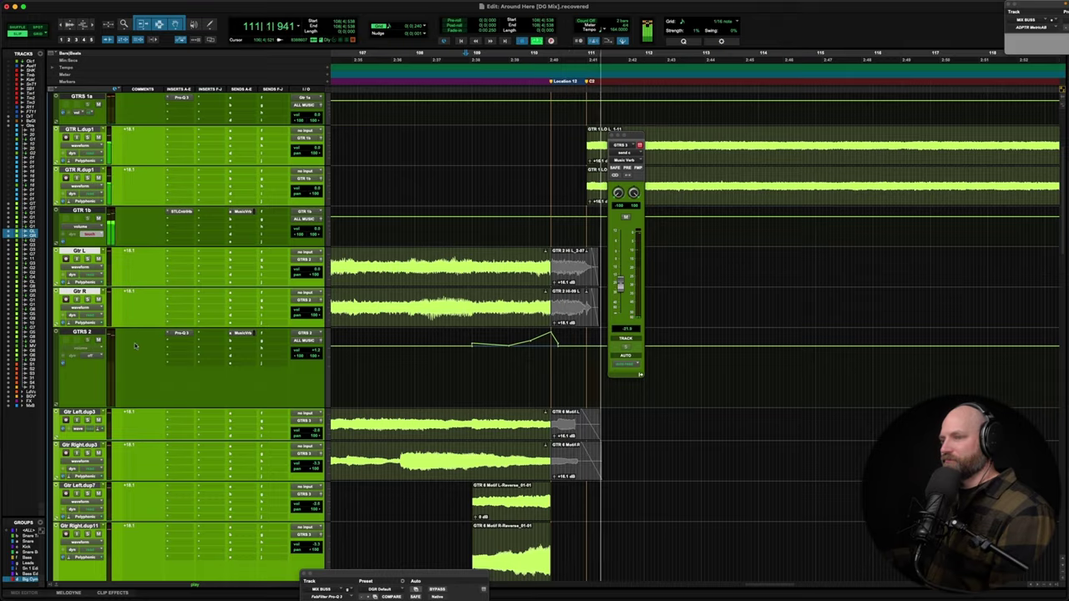
pyautogui.press('space')
# Step: Mute the Music Verb send on GTRS 3, audition the transition from 108|4|538, and unmute the send
pyautogui.scroll(-5, 125, 351)
pyautogui.scroll(-2, 134, 345)
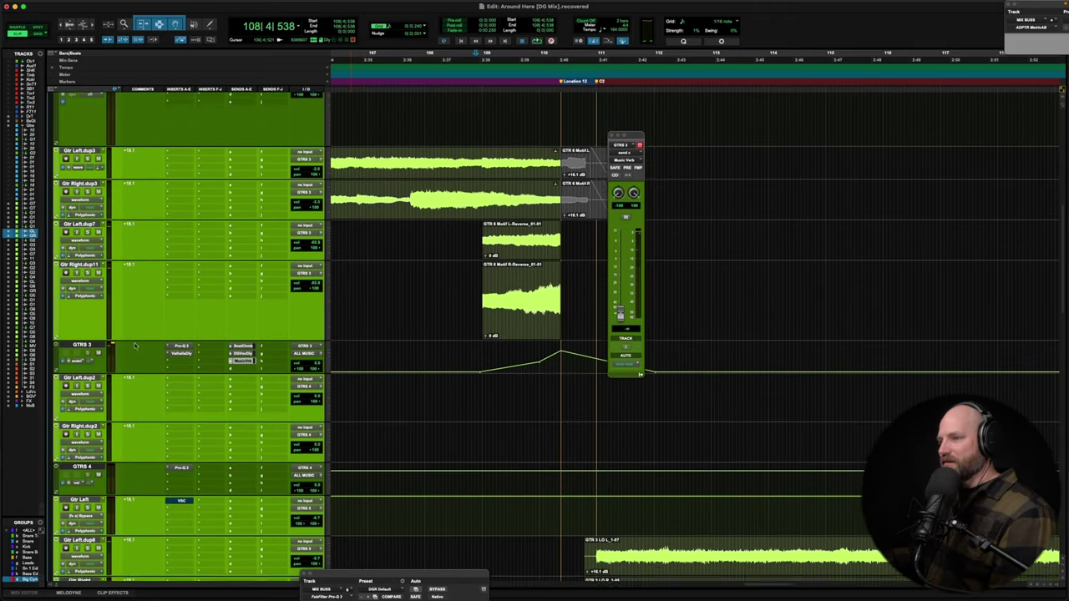
pyautogui.press('space')
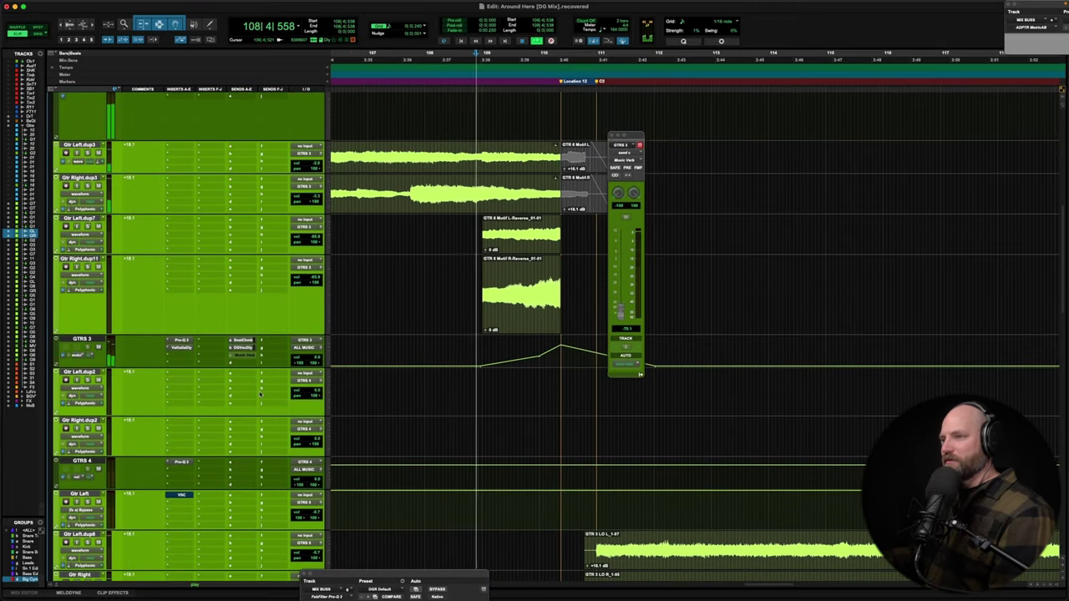
pyautogui.scroll(4, 255, 376)
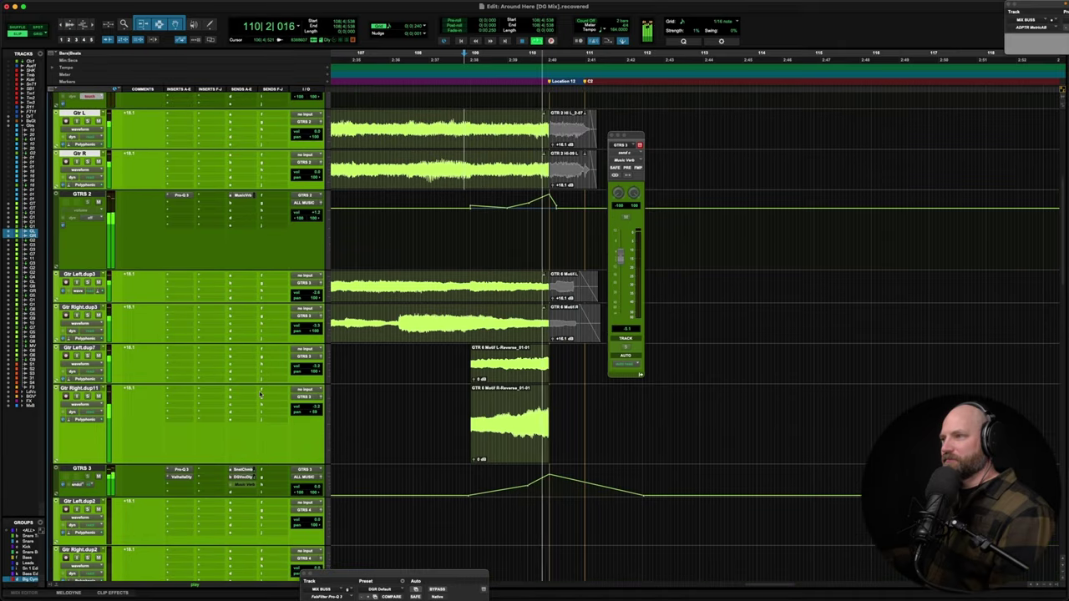
pyautogui.press('space')
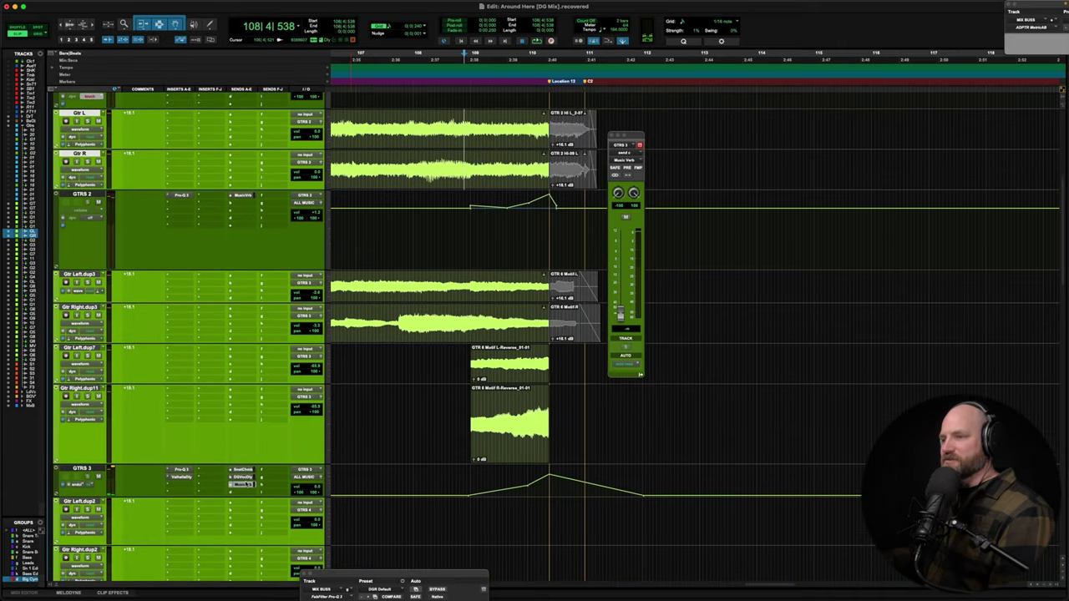
# Step: Restore GTRS 2's automation mode to read and audition the transition from 108|4|538 into the C2 section
pyautogui.scroll(4, 168, 390)
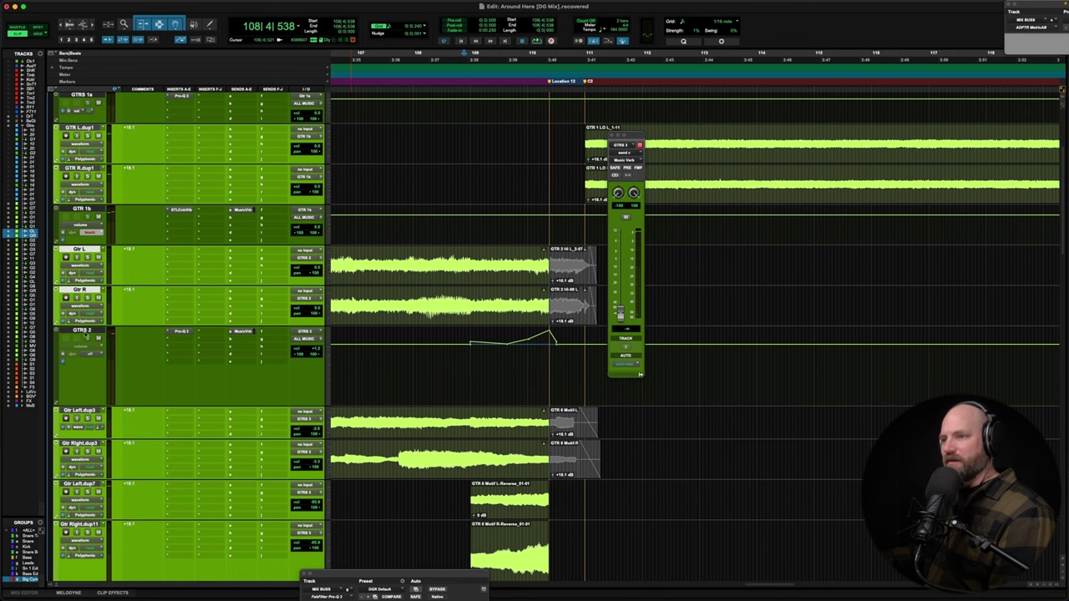
pyautogui.click(90, 354)
pyautogui.click(94, 364)
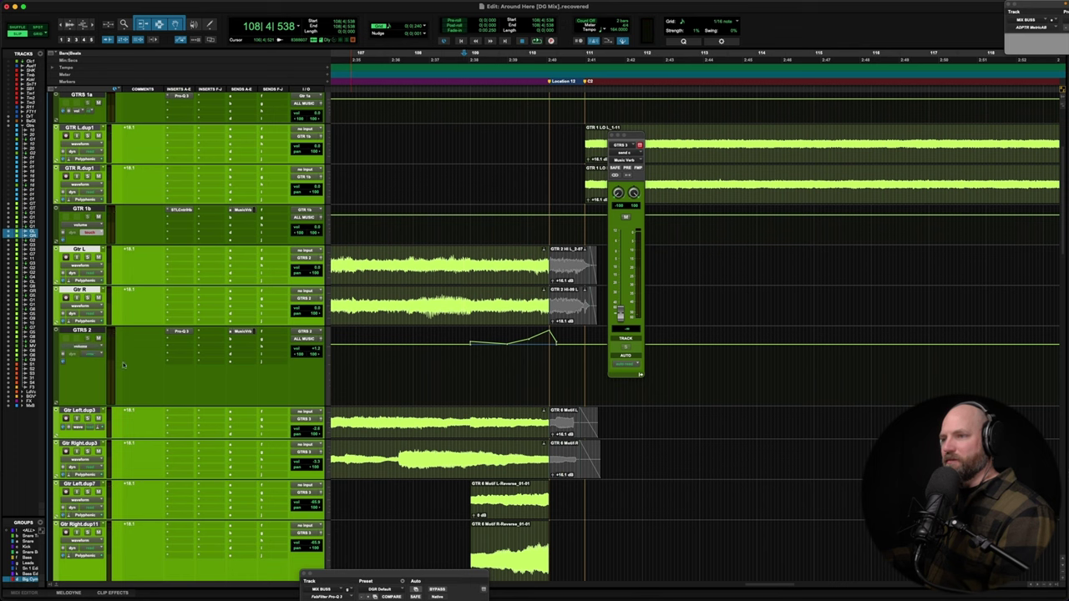
pyautogui.press('space')
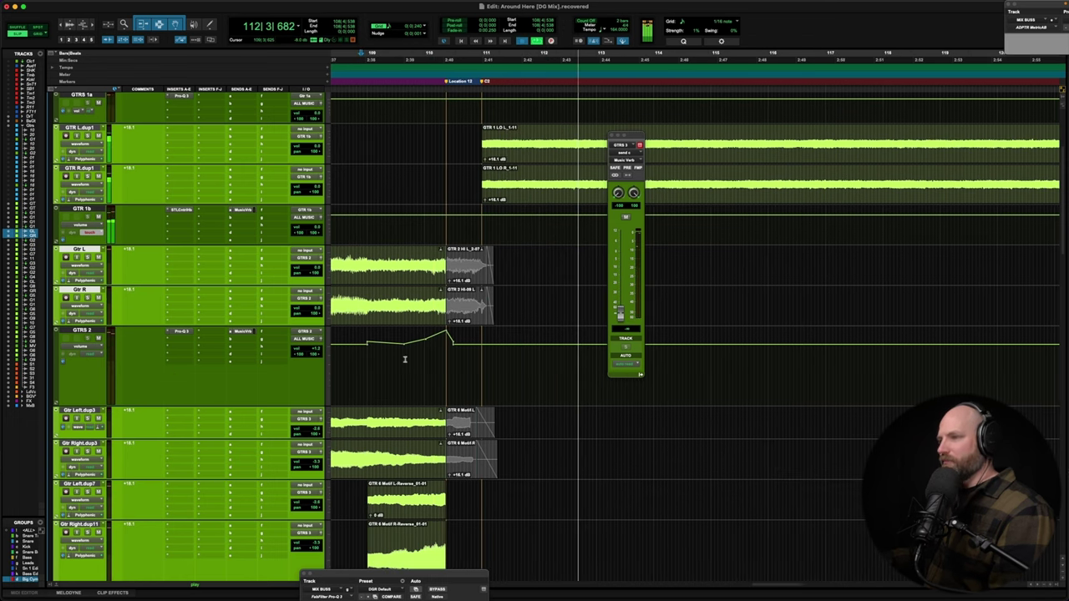
pyautogui.press('space')
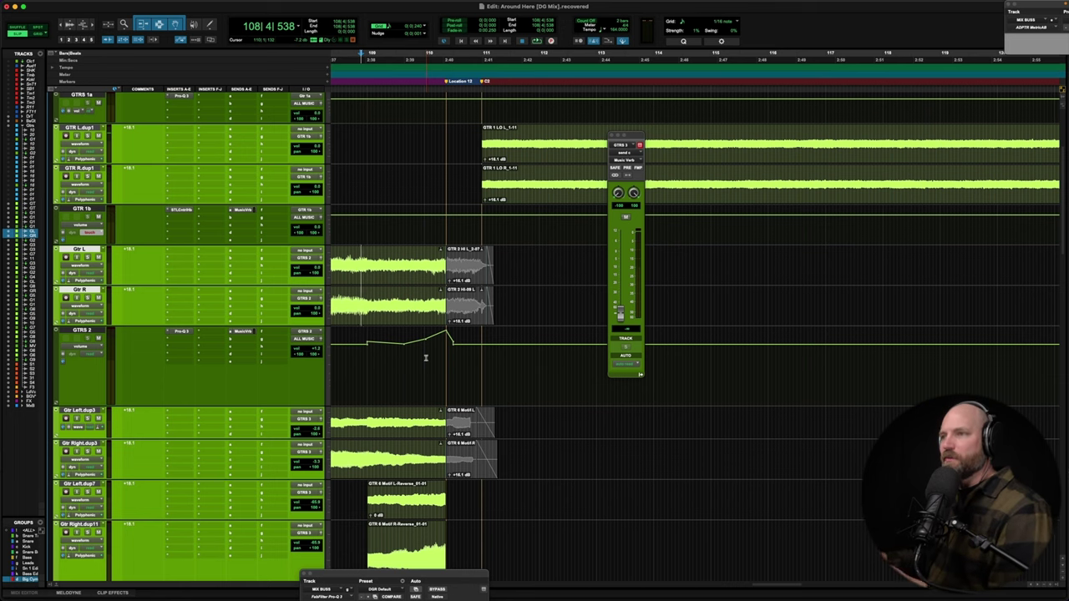
# Step: Extend the active GTR L and GTR R clips through their muted tails to the C2 marker, and shorten GTR L's end slightly
pyautogui.scroll(3, 425, 357)
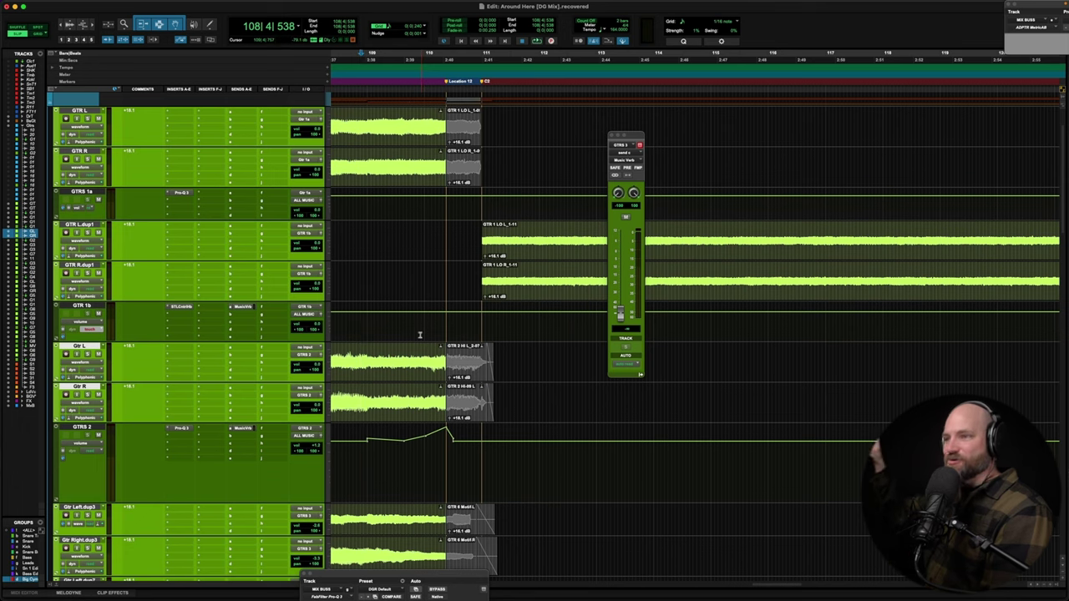
pyautogui.scroll(2, 423, 320)
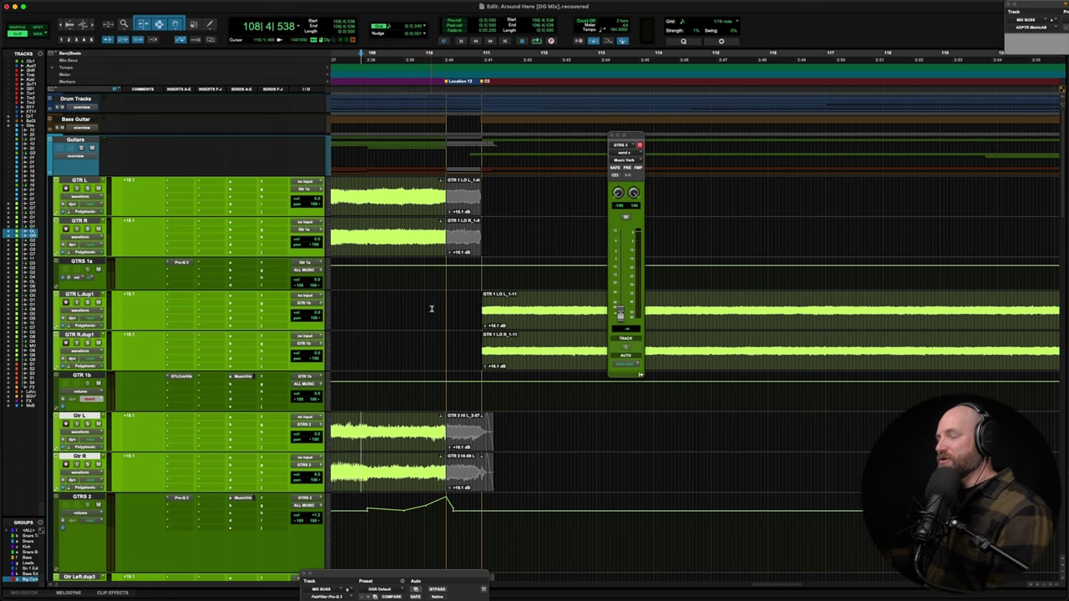
pyautogui.press('super+bracketright')
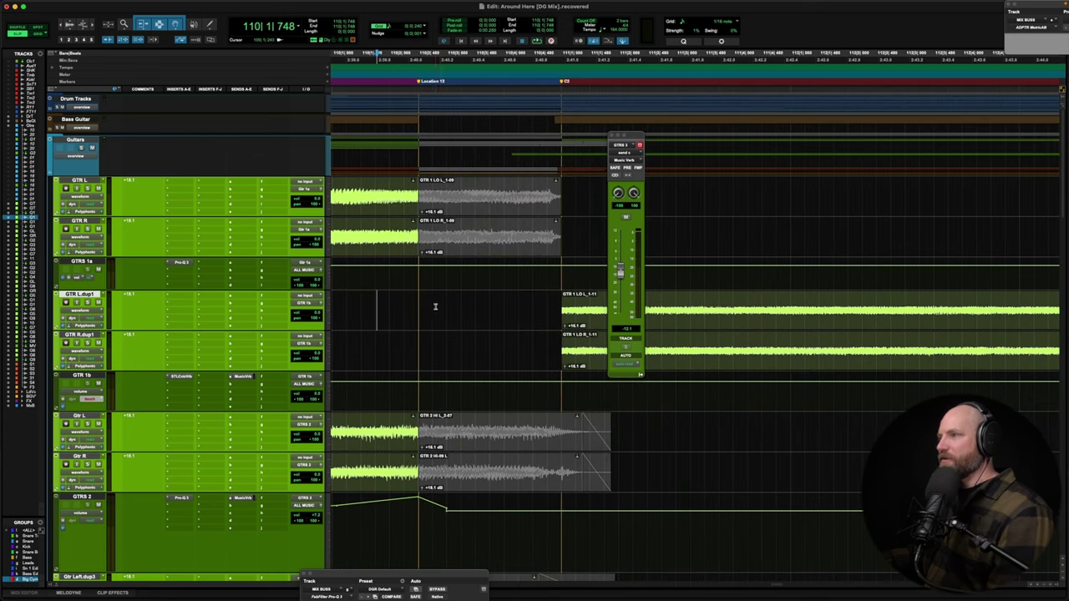
pyautogui.hotkey('alt', 'shift', '3')
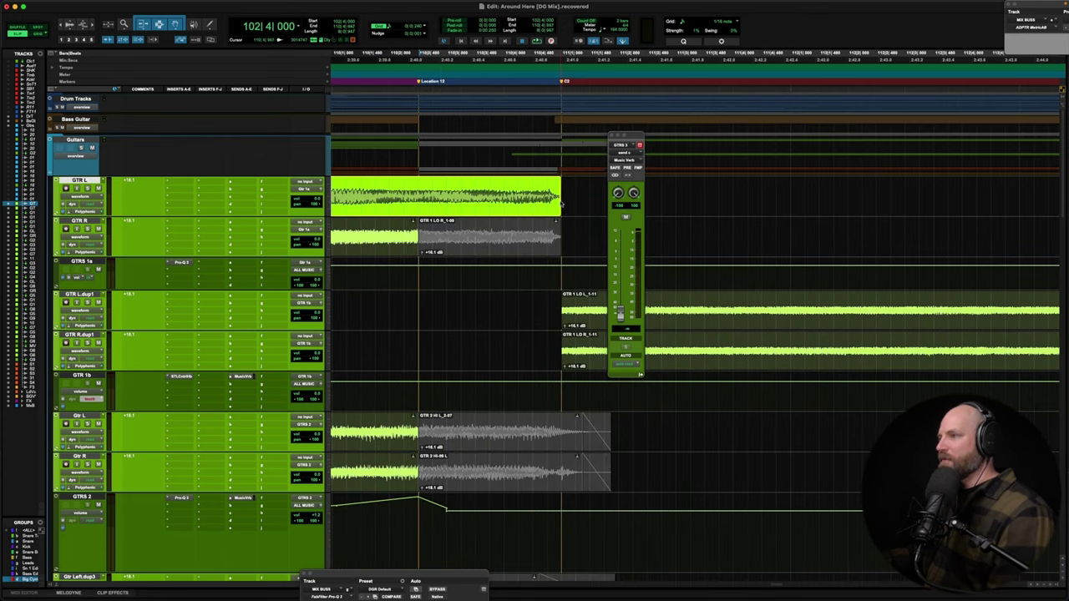
pyautogui.press(';')
pyautogui.hotkey('alt', 'shift', '3')
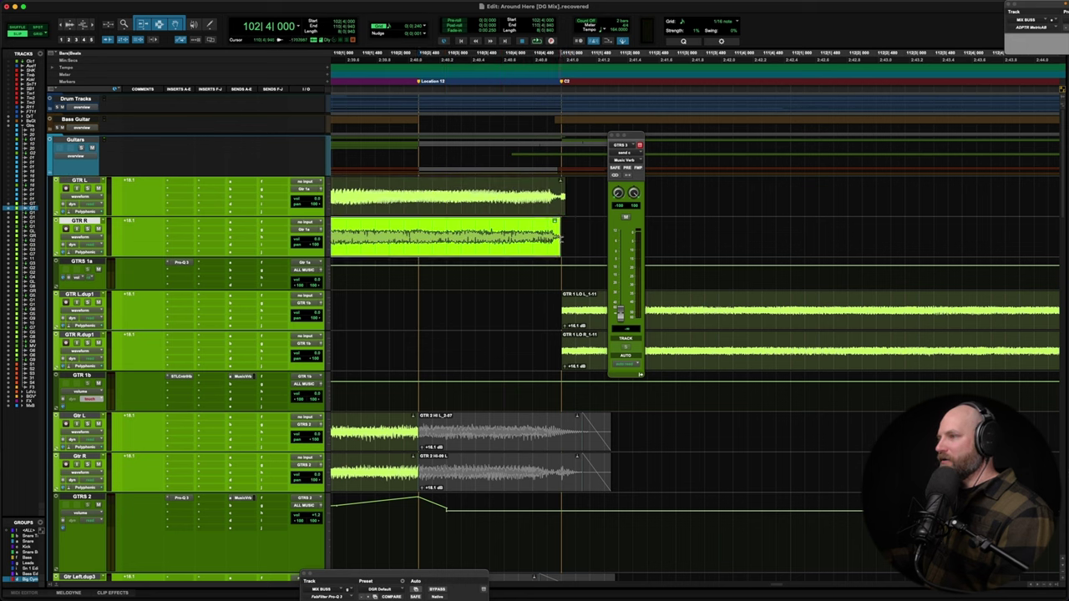
pyautogui.click(564, 197)
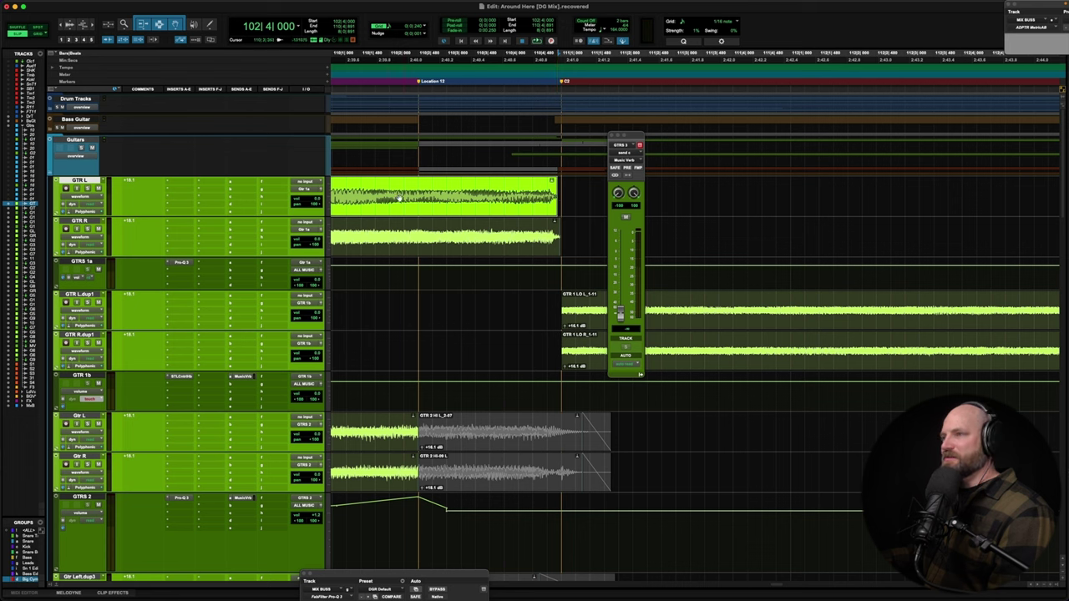
# Step: Extend the active Gtr L and Gtr R clips through their muted tails beyond the C2 marker
pyautogui.click(381, 196)
pyautogui.click(413, 434)
pyautogui.keyDown('shift'); pyautogui.click(608, 433); pyautogui.keyUp('shift')
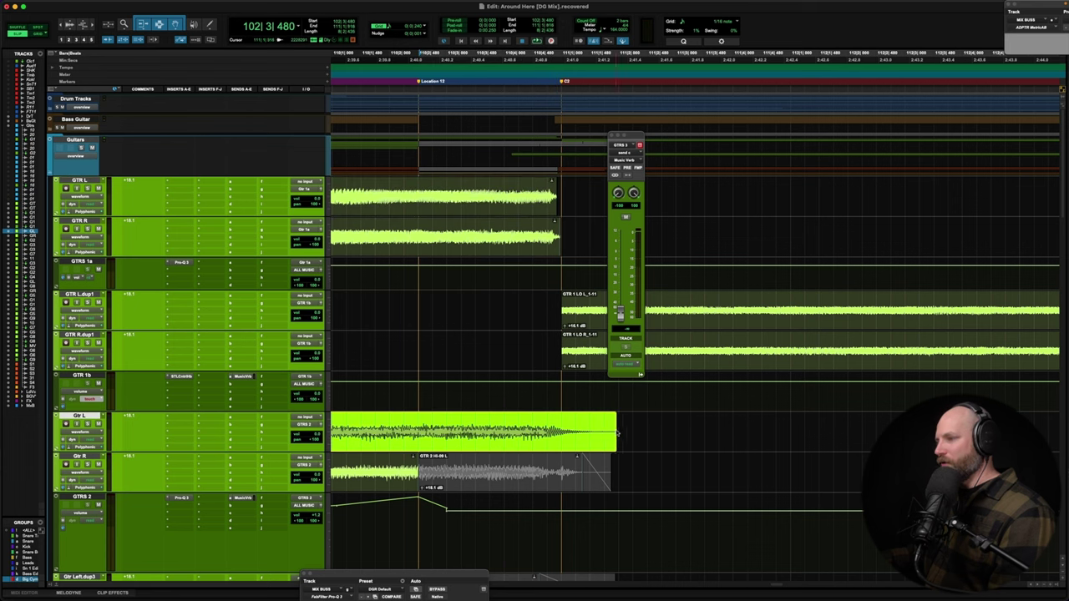
pyautogui.click(417, 472)
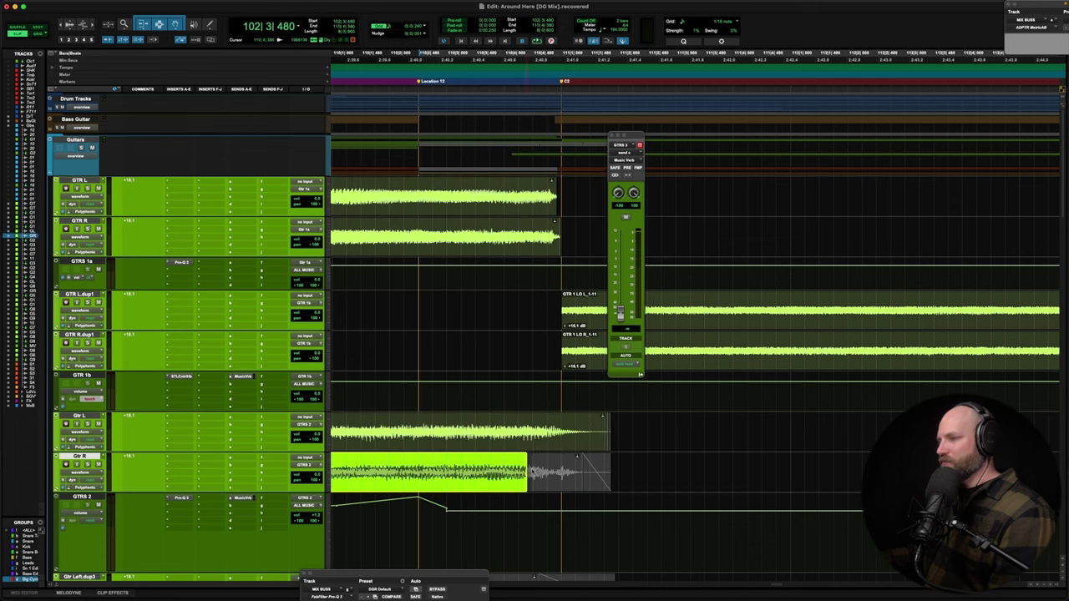
pyautogui.keyDown('shift'); pyautogui.click(610, 470); pyautogui.keyUp('shift')
# Step: Audition the extended guitar tails into the C2 section from 110|1|566 and again from 109|4|638
pyautogui.click(365, 349)
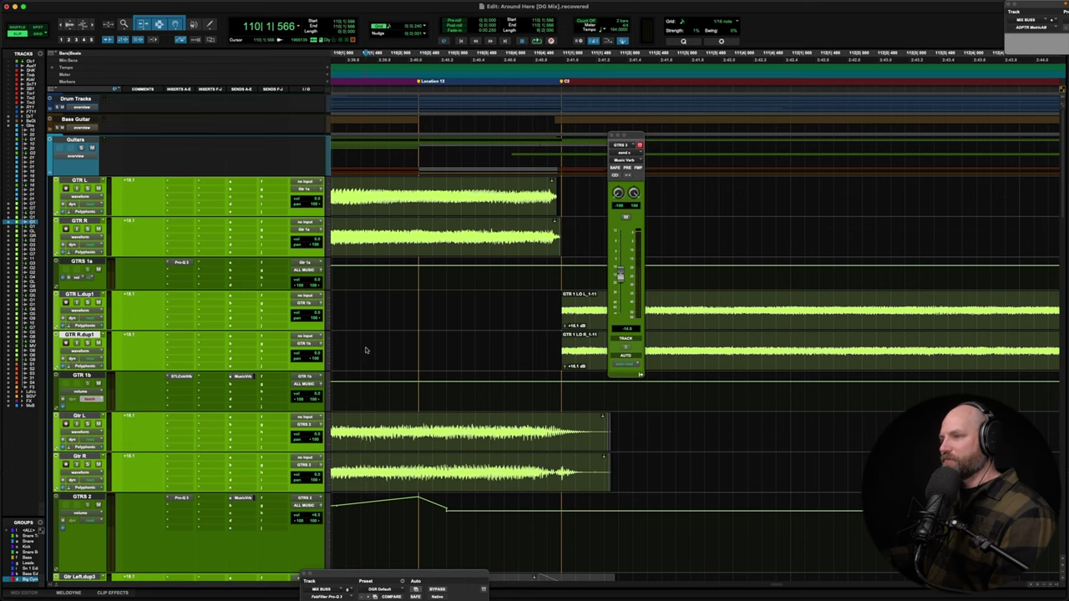
pyautogui.press('space')
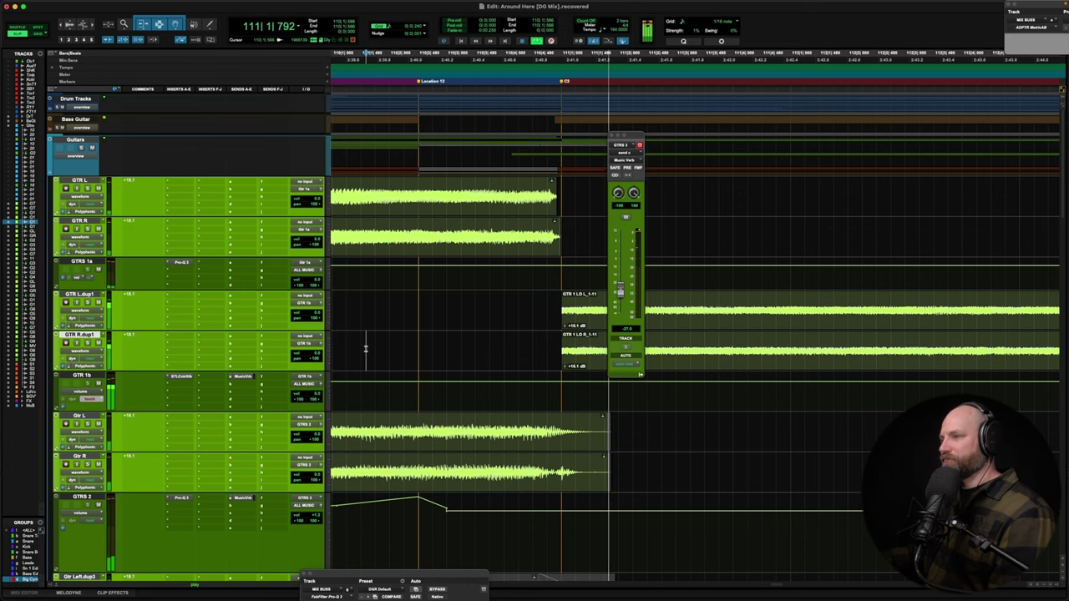
pyautogui.press('space')
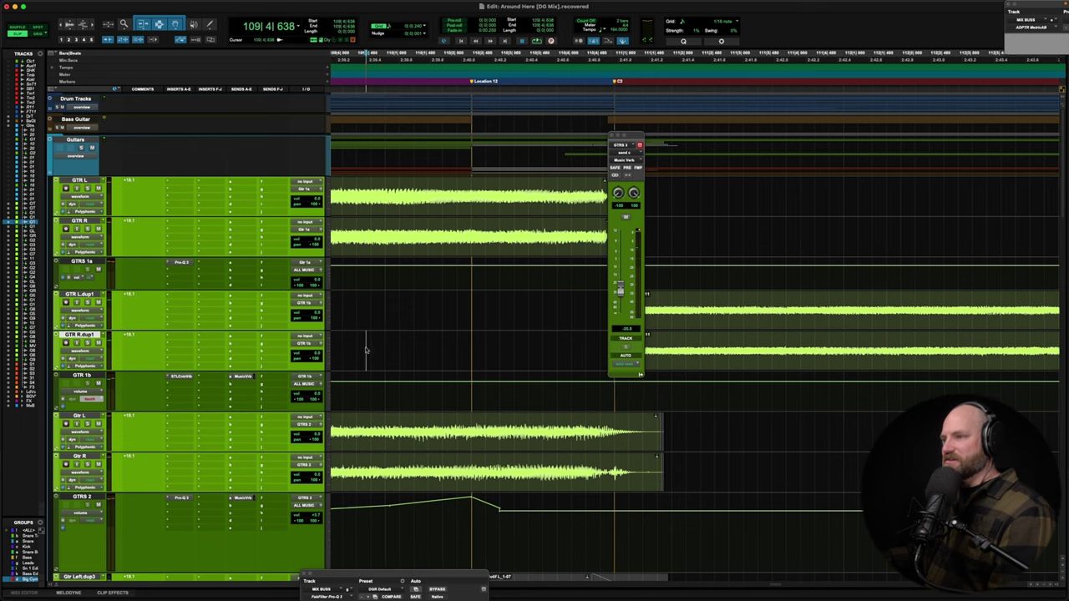
pyautogui.press('space')
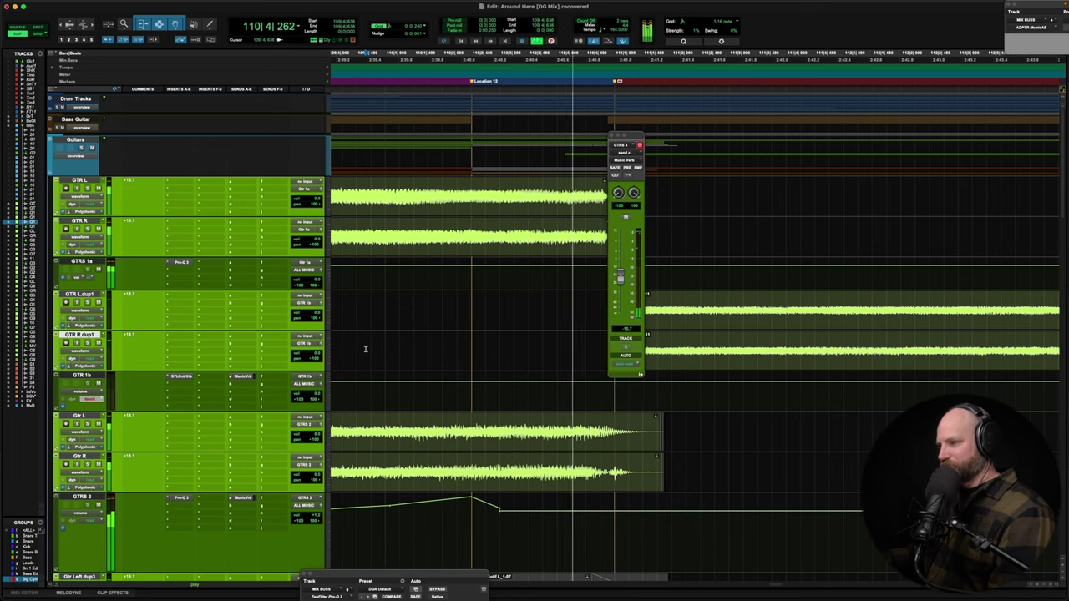
pyautogui.press('space')
# Step: Undo the tail extensions on GTR L, GTR R, Gtr L and Gtr R, and audition the transition into C2 from 109|4|638
pyautogui.press('p')
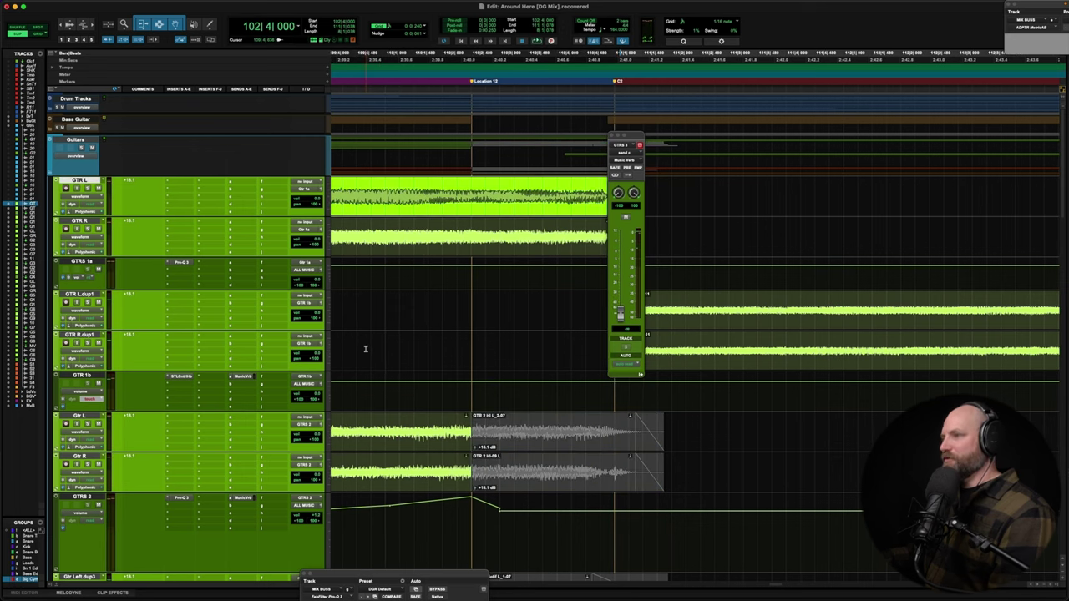
pyautogui.press(';')
pyautogui.press('p')
pyautogui.click(365, 349)
pyautogui.press('space')
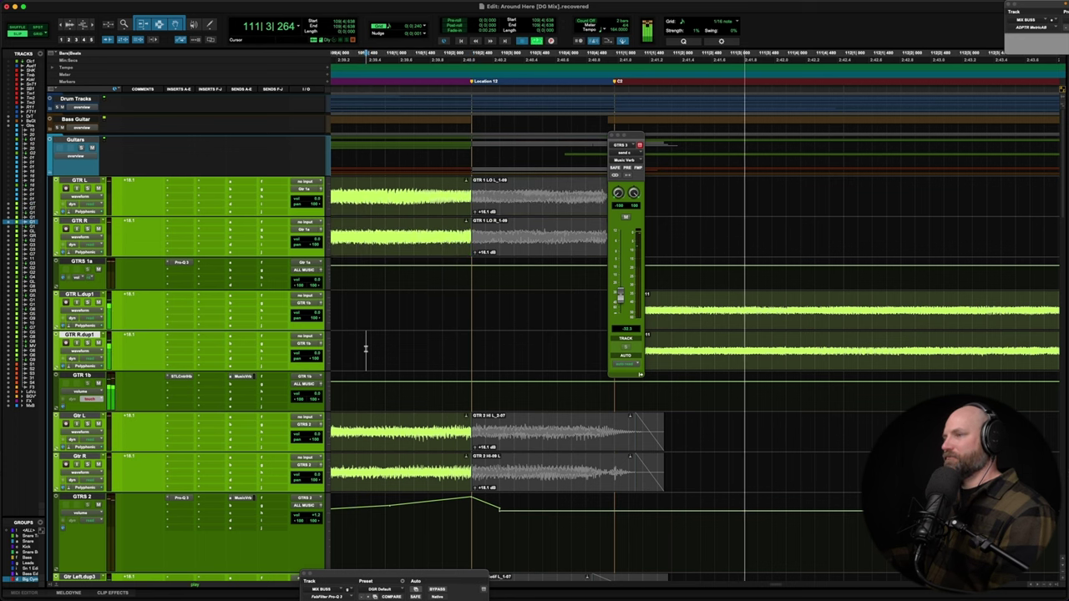
pyautogui.press('space')
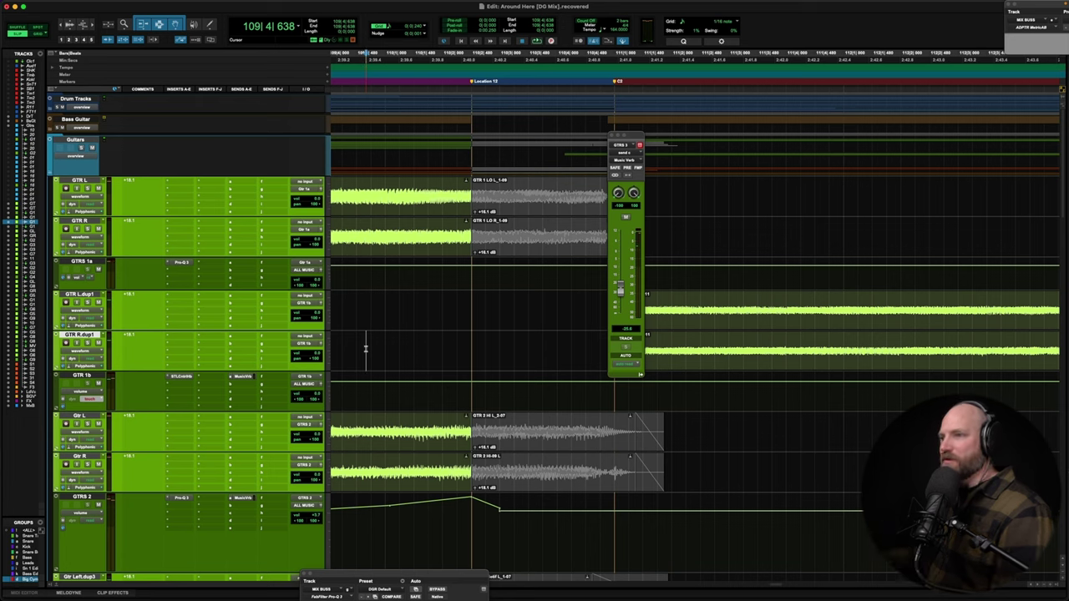
# Step: Look over the remaining guitar and synth tracks across the whole song, down to the Mix Buss folder
pyautogui.press('r')
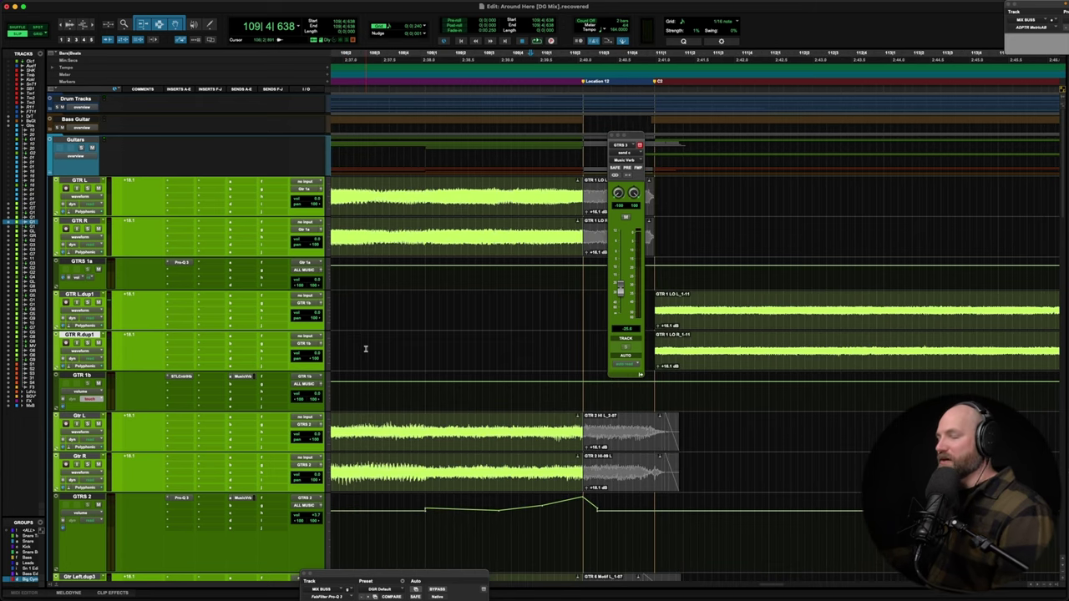
pyautogui.hscroll(5, 365, 349)
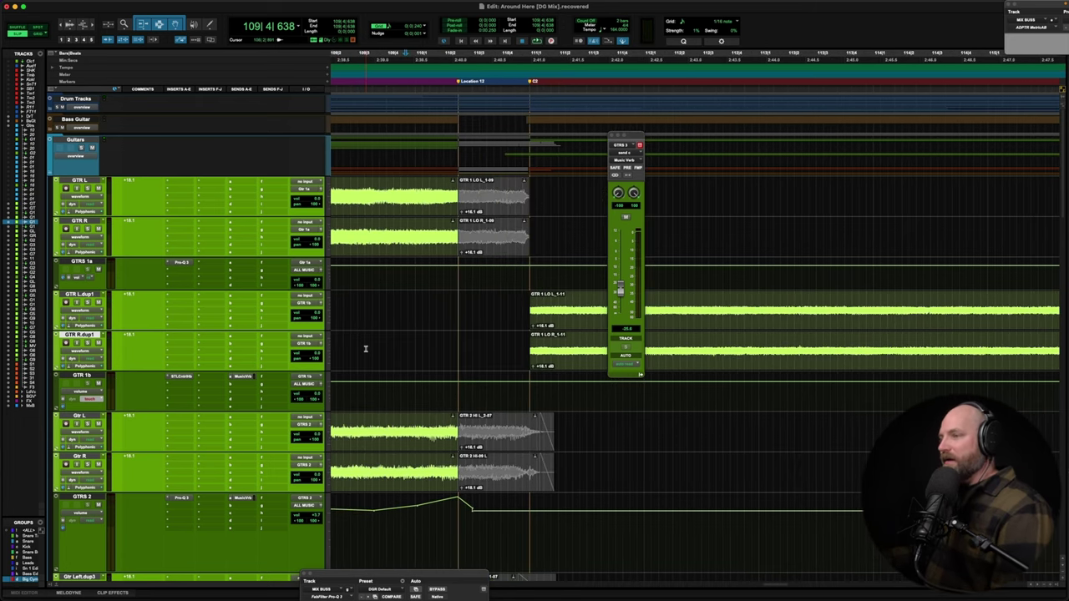
pyautogui.scroll(-5, 365, 349)
pyautogui.hscroll(-5, 403, 323)
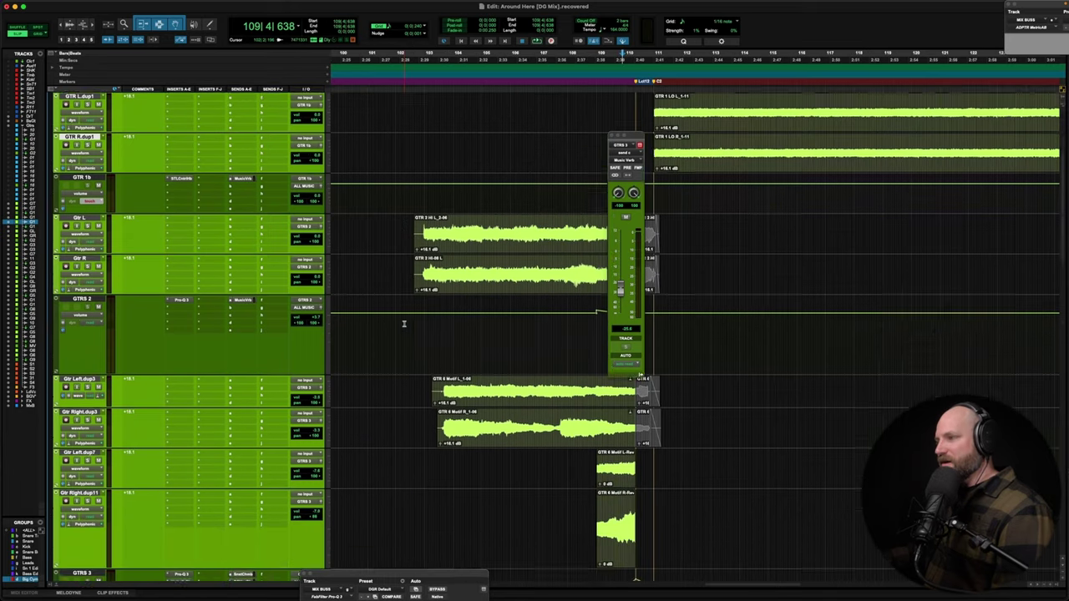
pyautogui.scroll(-5, 551, 320)
pyautogui.hscroll(2, 550, 322)
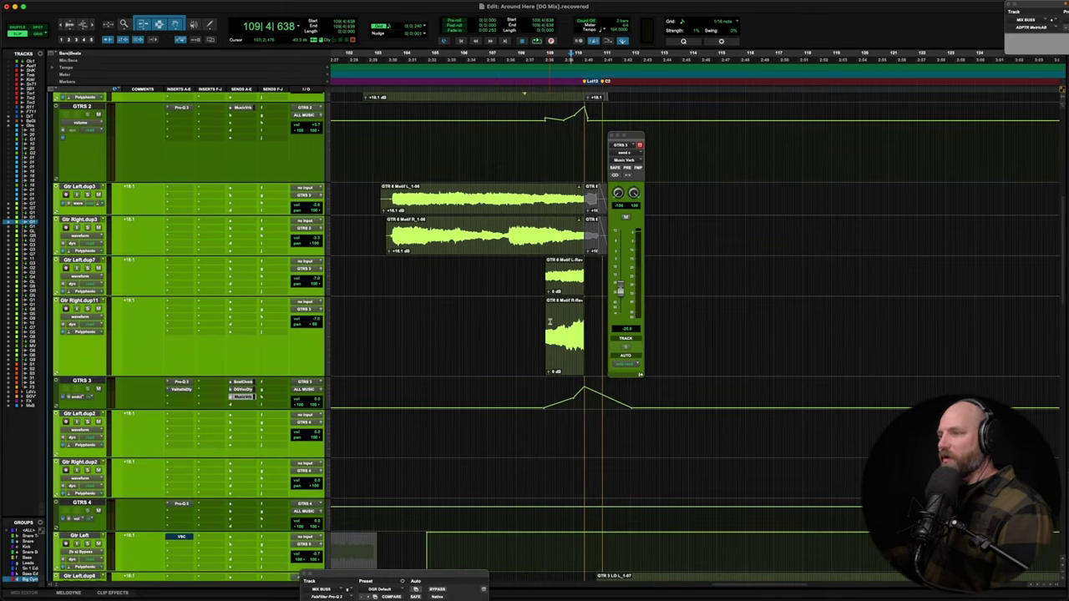
pyautogui.scroll(-3, 549, 321)
pyautogui.hscroll(-3, 473, 315)
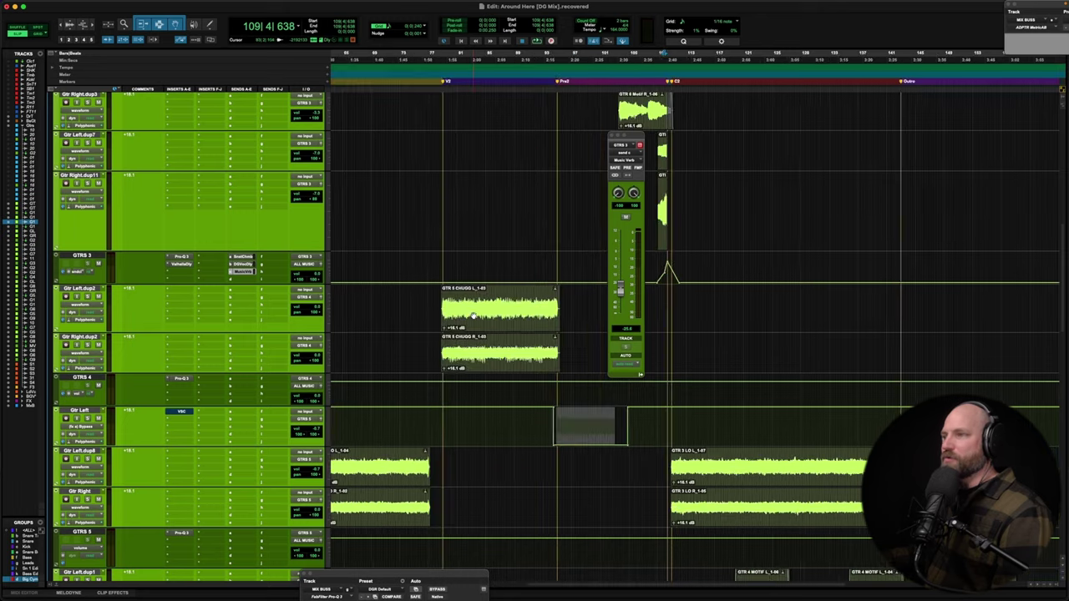
pyautogui.press('r')
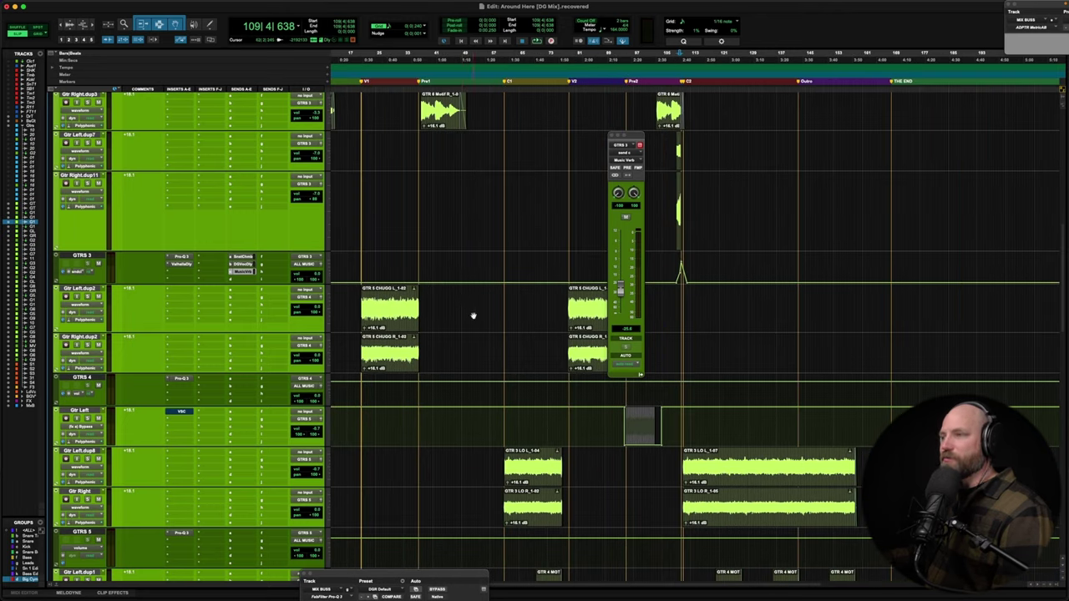
pyautogui.scroll(-15, 458, 302)
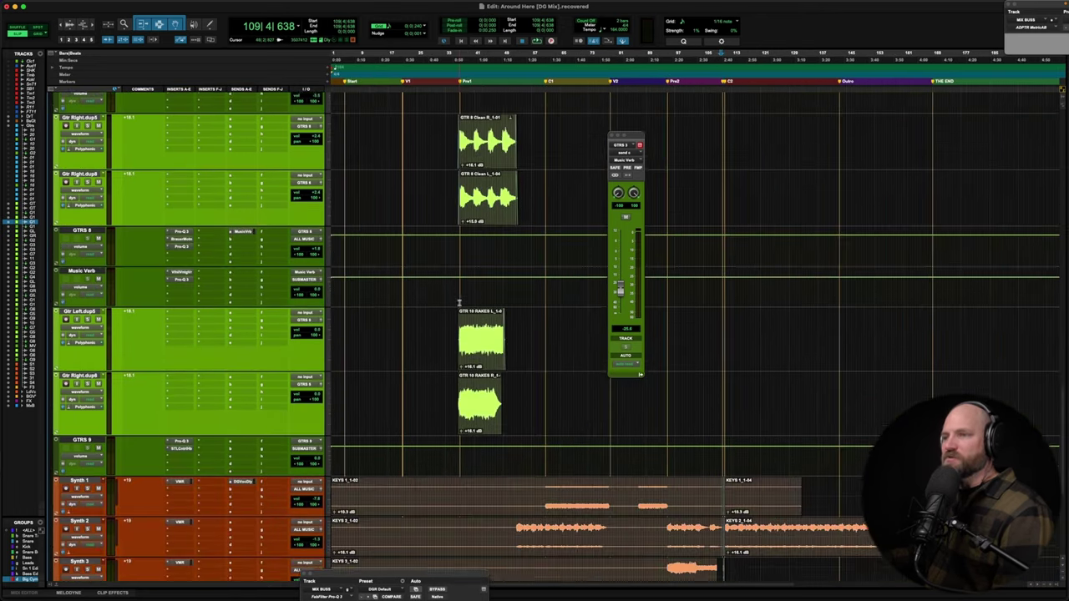
pyautogui.scroll(-5, 267, 342)
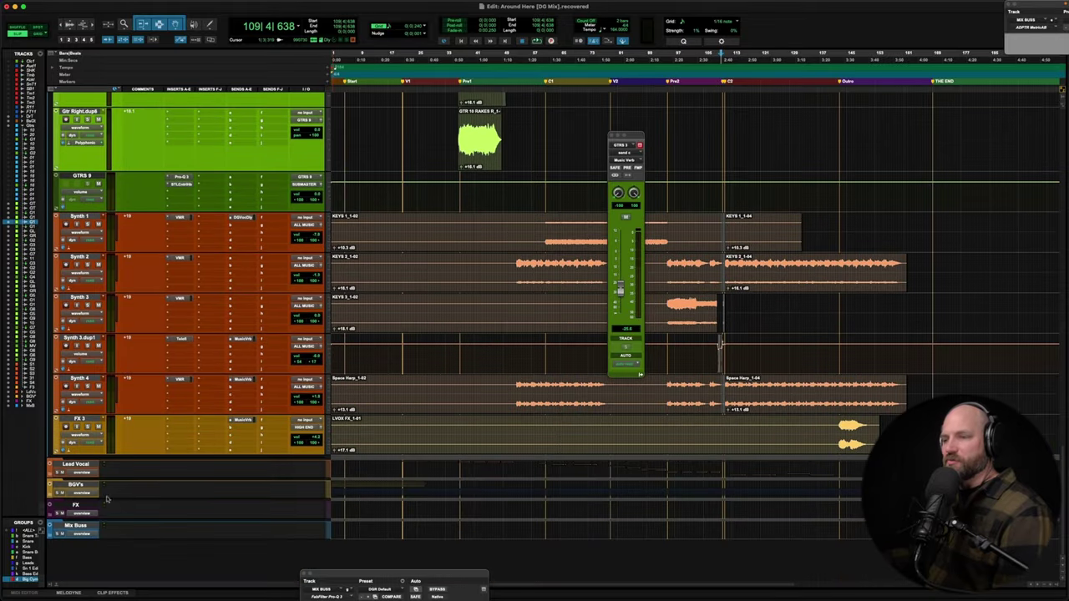
# Step: Expand the Mix Buss folder and select the ALL MUSIC track
pyautogui.click(50, 535)
pyautogui.scroll(-6, 190, 290)
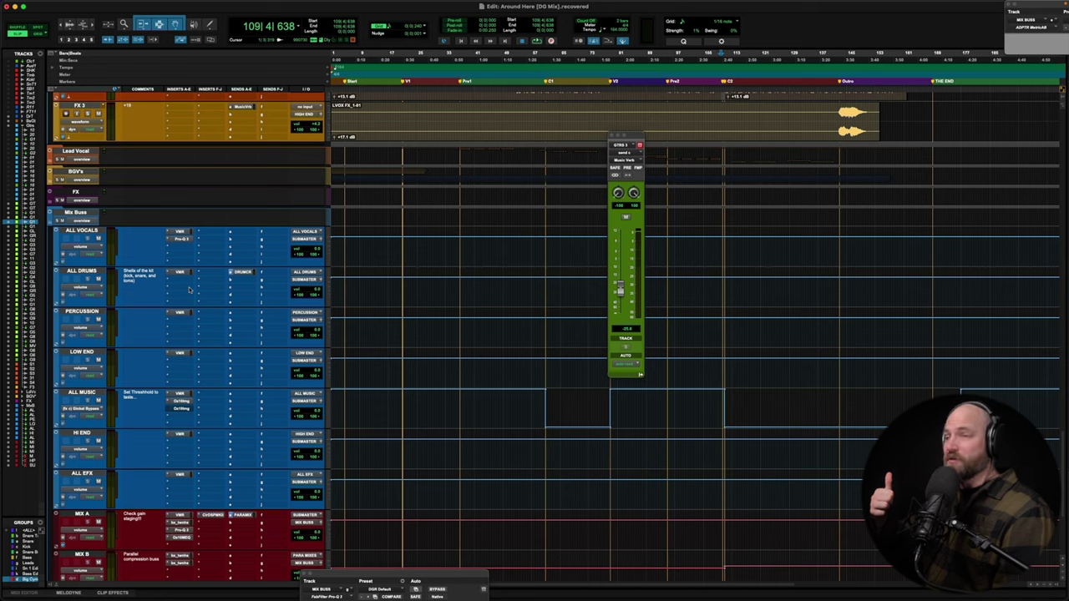
pyautogui.scroll(-3, 189, 290)
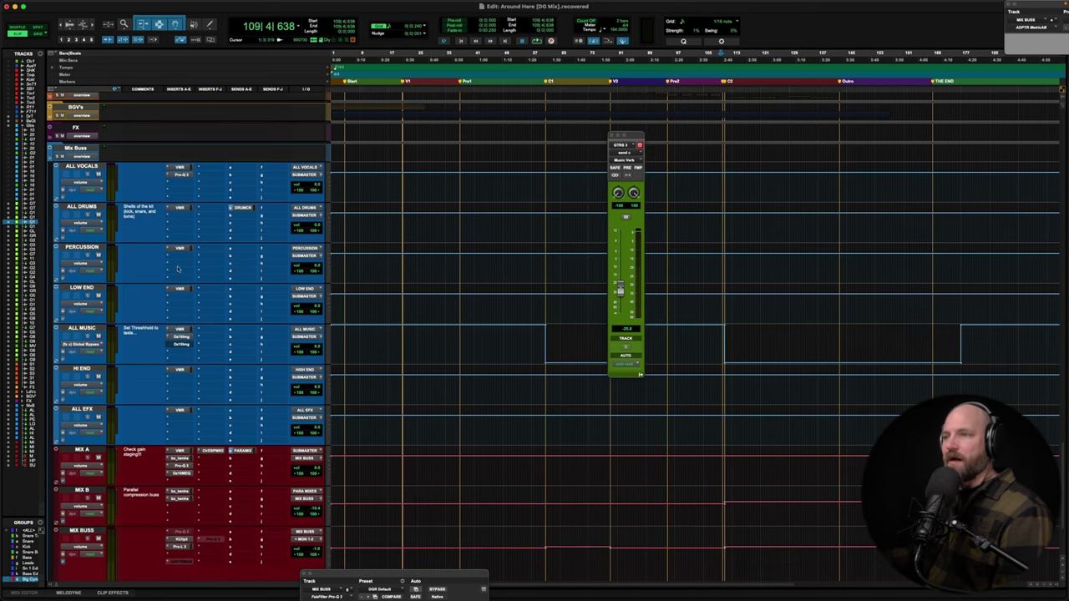
pyautogui.click(83, 329)
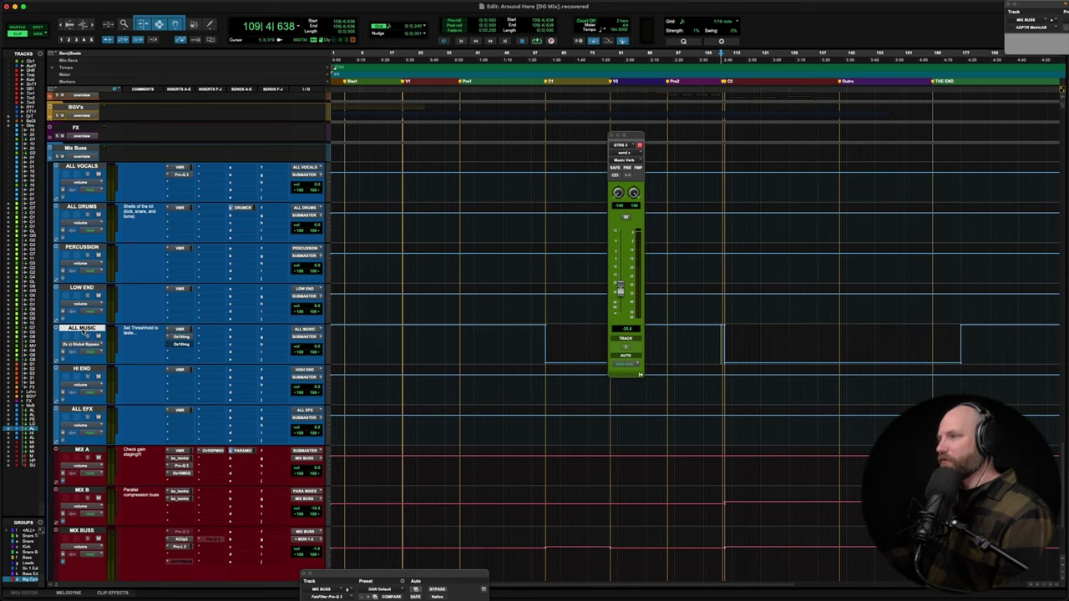
# Step: Examine the two Ozone Imager inserts on the ALL MUSIC track and close the plug-in window
pyautogui.click(181, 338)
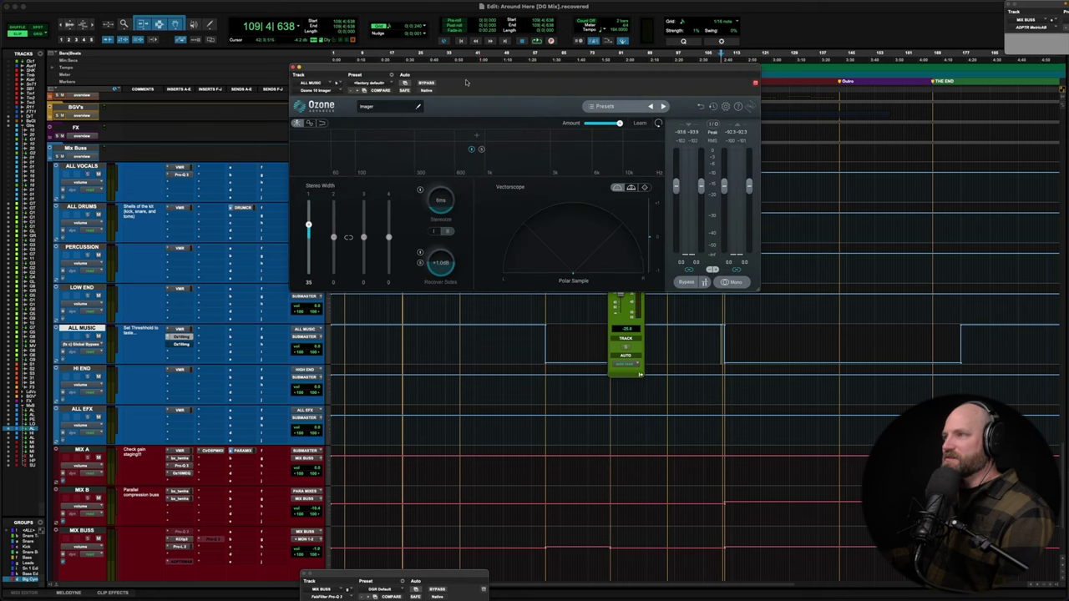
pyautogui.moveTo(461, 73); pyautogui.dragTo(461, 91)
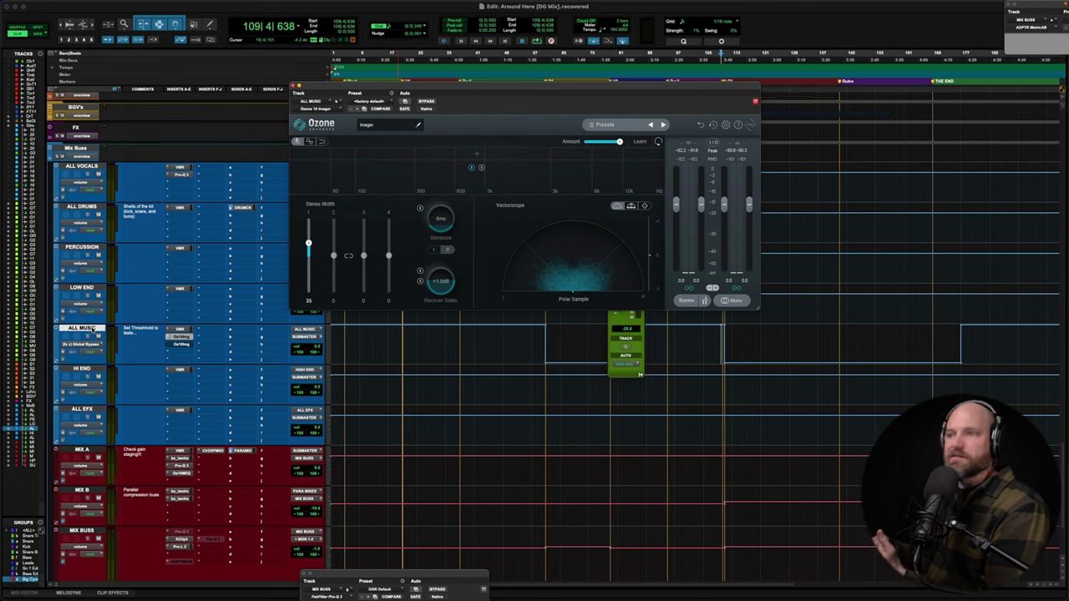
pyautogui.keyDown('super'); pyautogui.click(192, 344); pyautogui.keyUp('super')
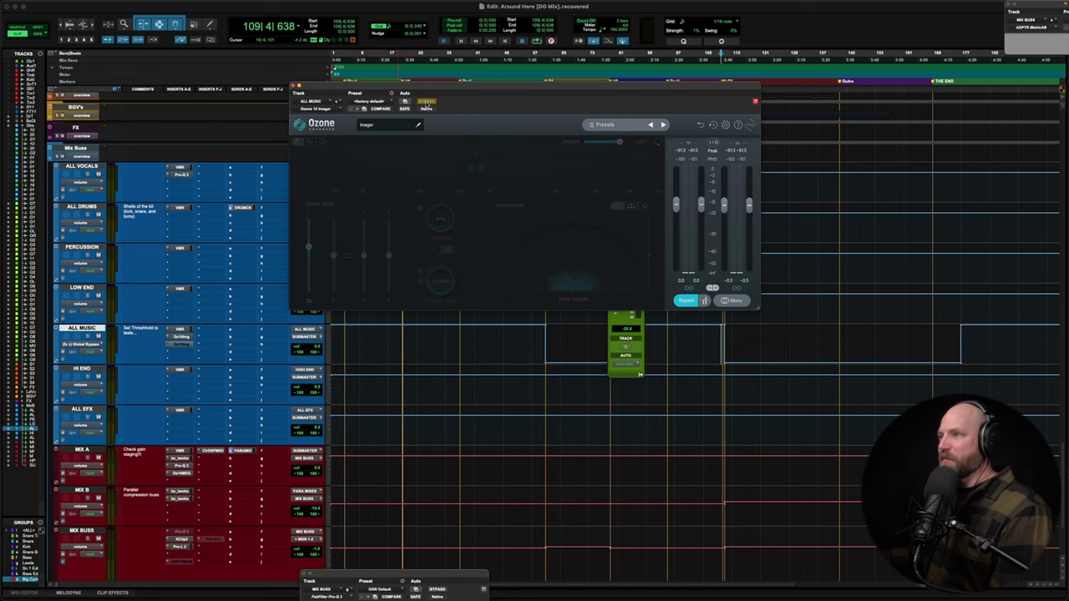
pyautogui.click(294, 86)
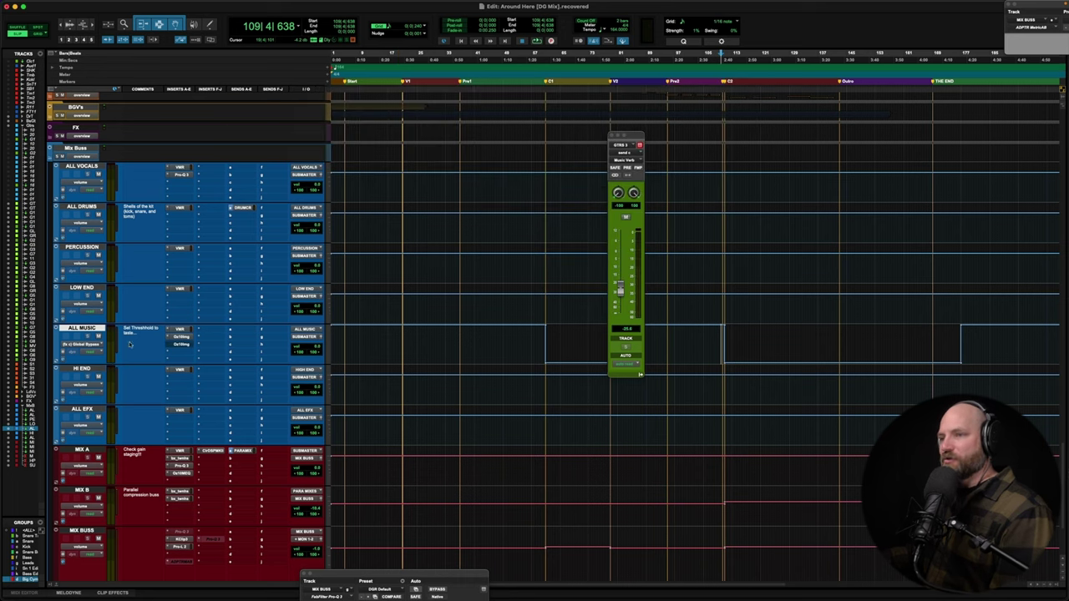
# Step: Enlarge the ALL MUSIC track and highlight its Global Bypass automation over the C1 section and from C2 past THE END
pyautogui.hotkey('ctrl', 'Down')
pyautogui.hscroll(5, 530, 340)
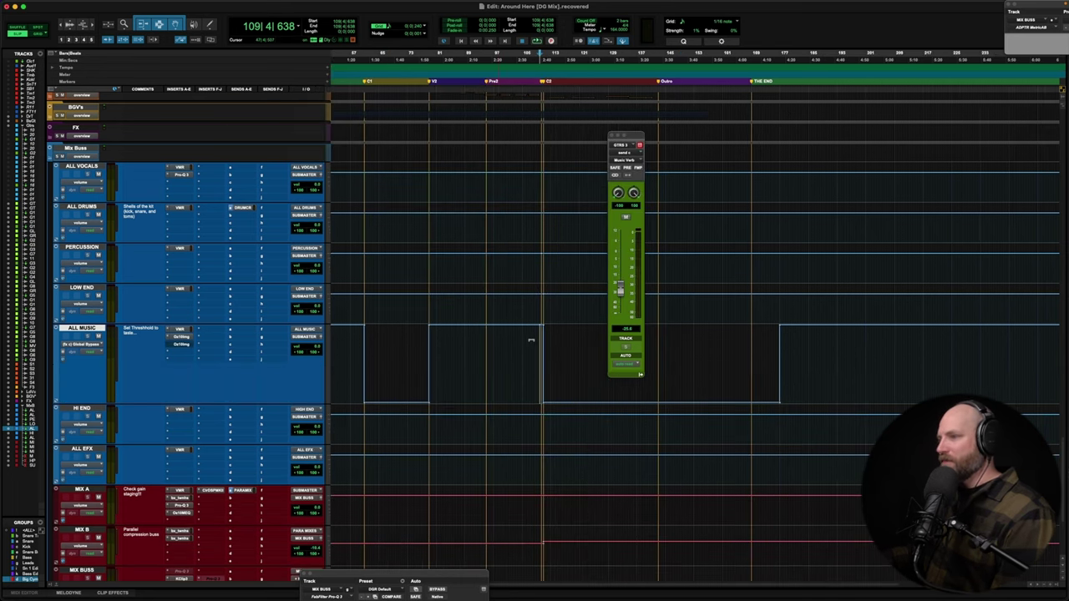
pyautogui.moveTo(365, 351); pyautogui.dragTo(430, 356)
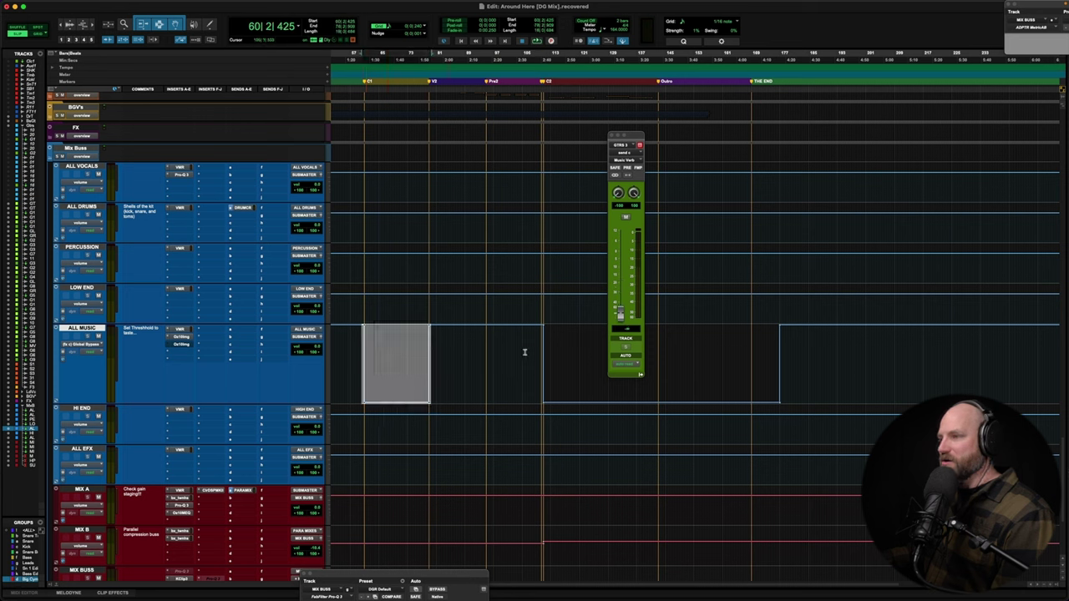
pyautogui.moveTo(539, 354); pyautogui.dragTo(832, 357)
pyautogui.click(354, 360)
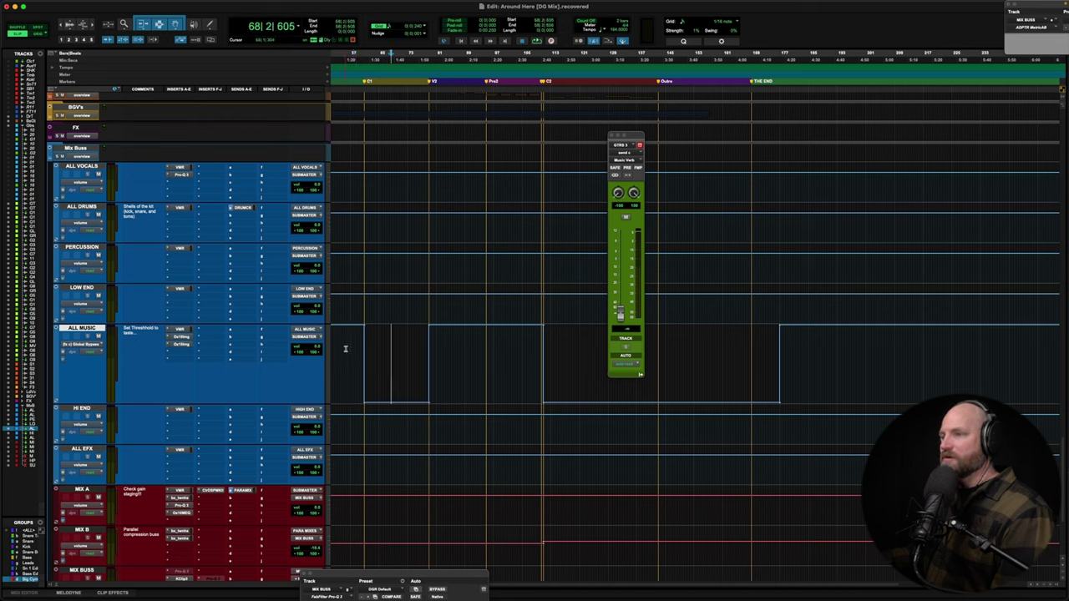
# Step: Audition the ALL MUSIC imager bypass automation twice from 58|4|811 into the C1 section
pyautogui.click(345, 349)
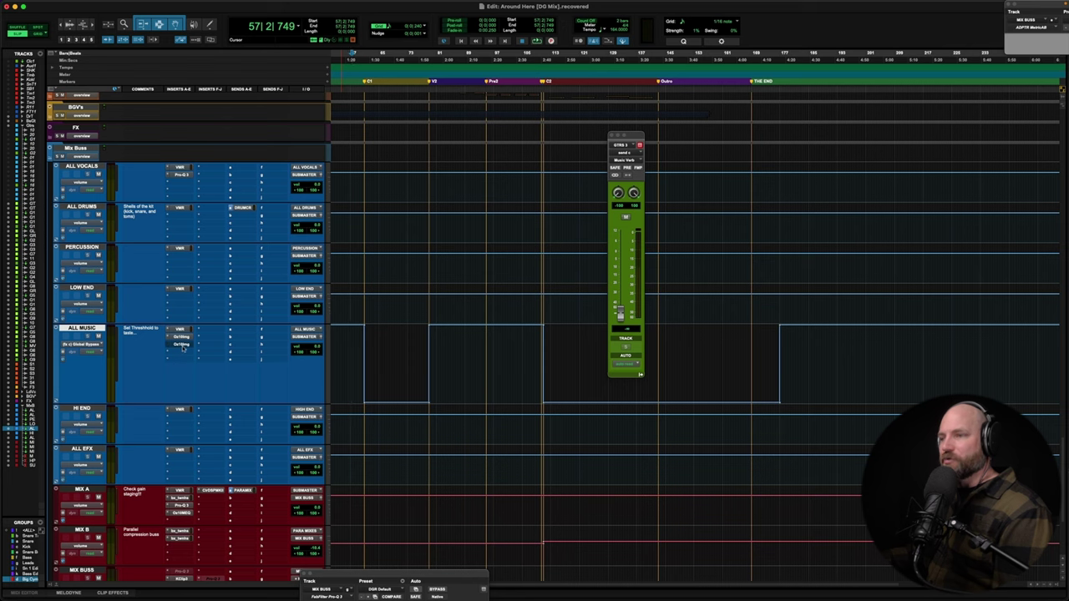
pyautogui.press('space')
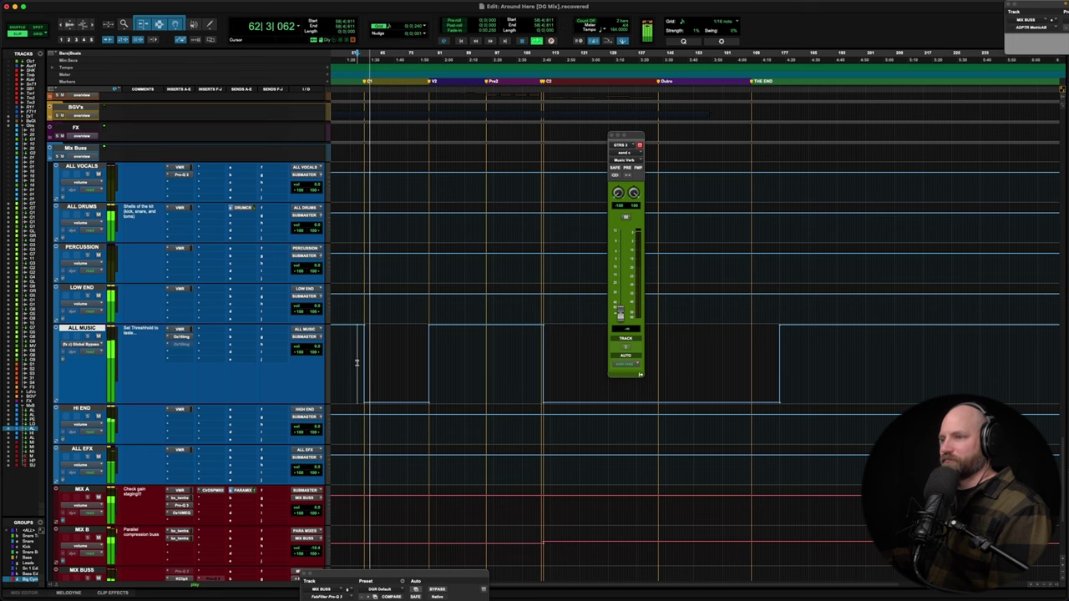
pyautogui.press('space')
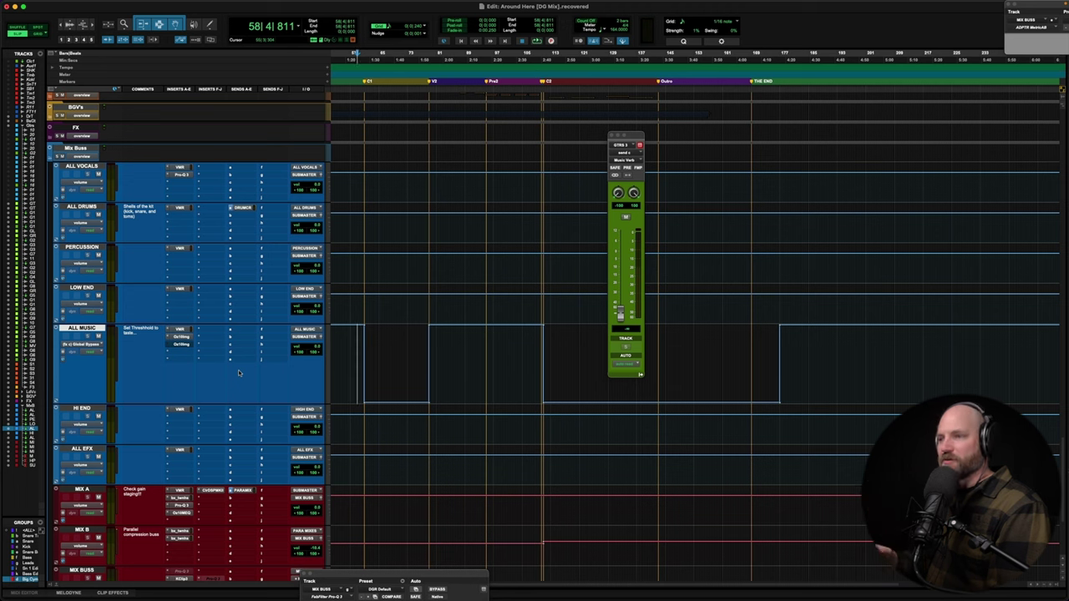
pyautogui.press('space')
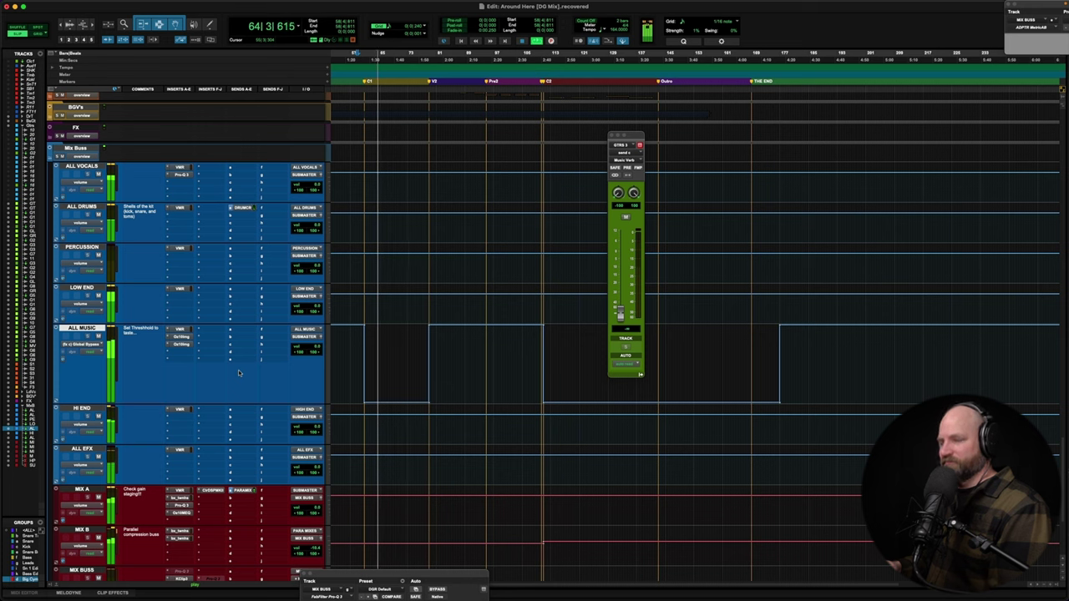
pyautogui.scroll(-3, 238, 373)
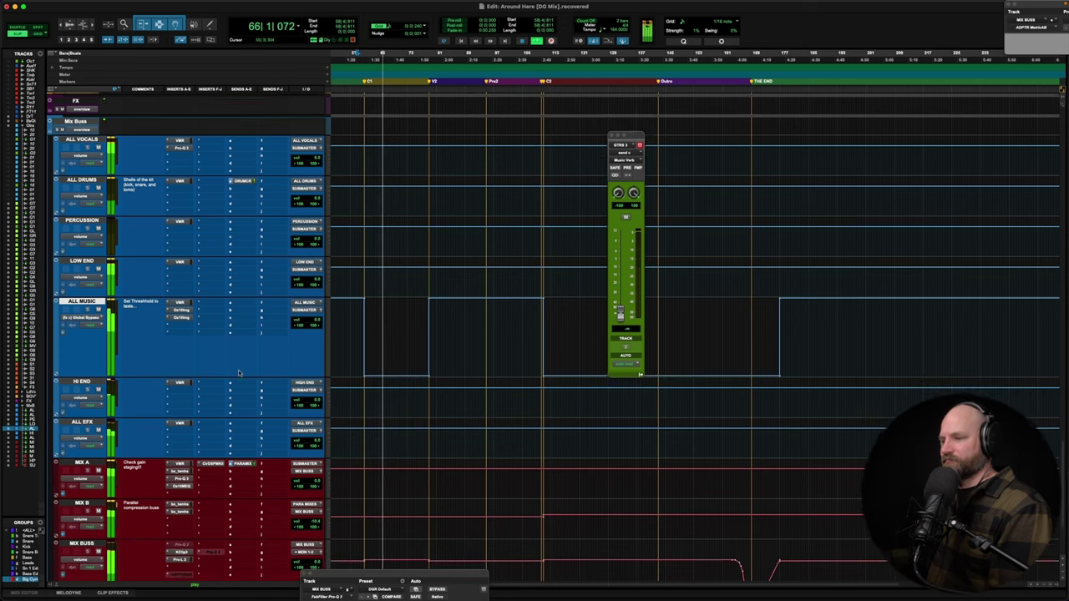
pyautogui.press('space')
# Step: Enlarge the MIX BUSS track and zoom in on its volume automation around the C1 marker
pyautogui.scroll(-6, 238, 373)
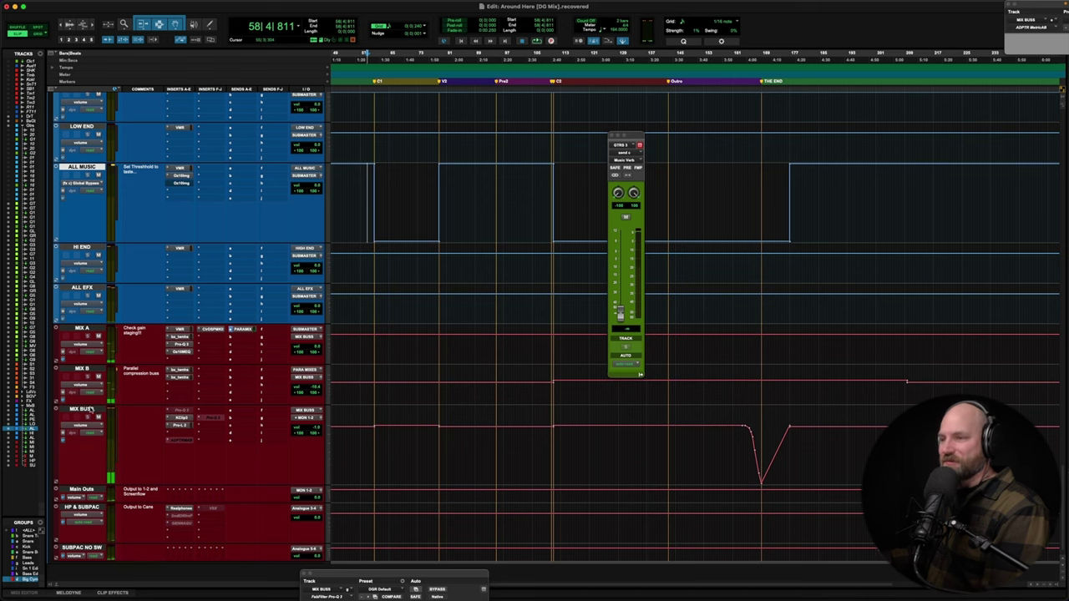
pyautogui.click(84, 409)
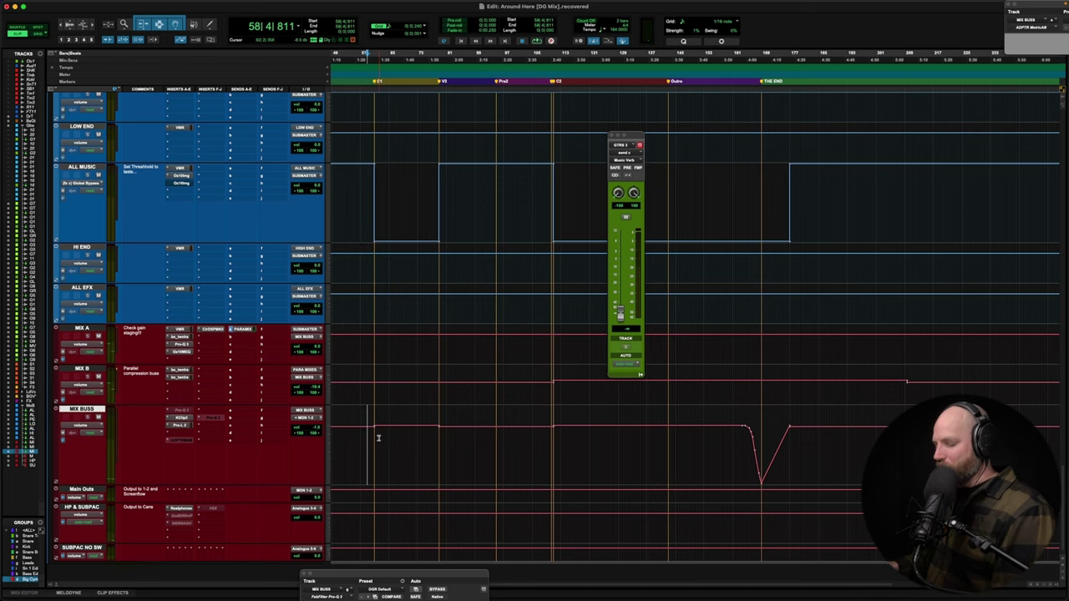
pyautogui.hotkey('ctrl', 'Up')
pyautogui.press('super+bracketright')
pyautogui.press('super+bracketright')
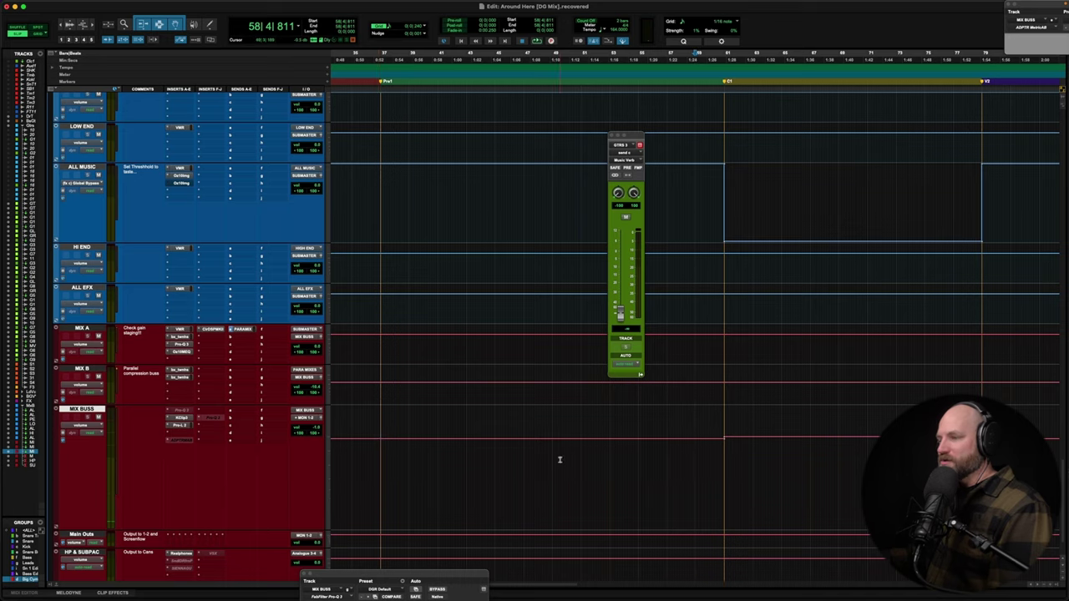
# Step: Show the whole song and highlight the MIX BUSS volume automation from the Start marker to Pre1
pyautogui.press('super+bracketleft')
pyautogui.press('super+bracketleft')
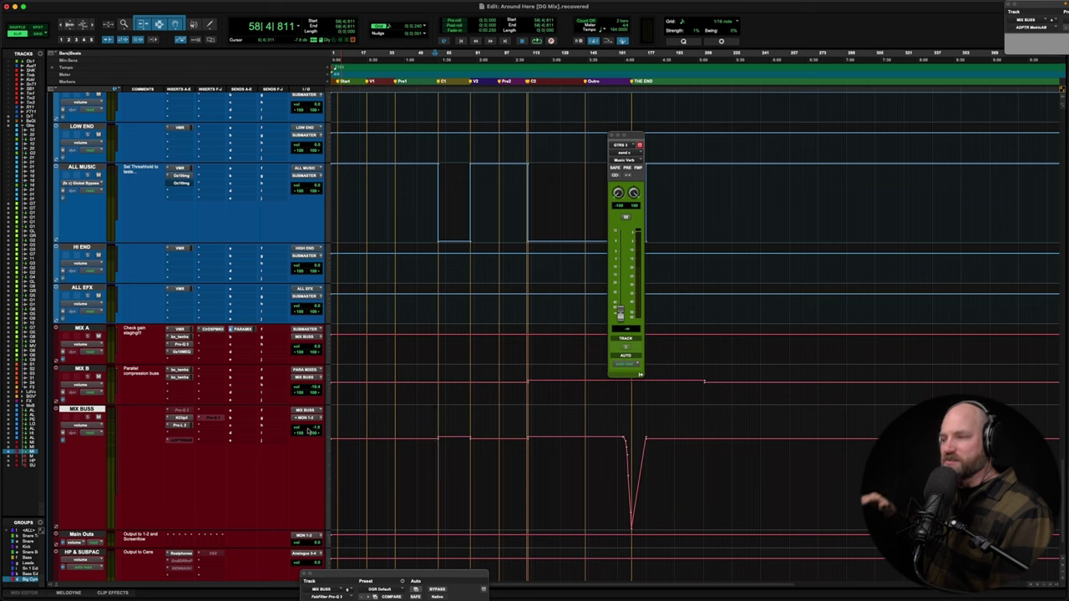
pyautogui.moveTo(336, 447); pyautogui.dragTo(397, 453)
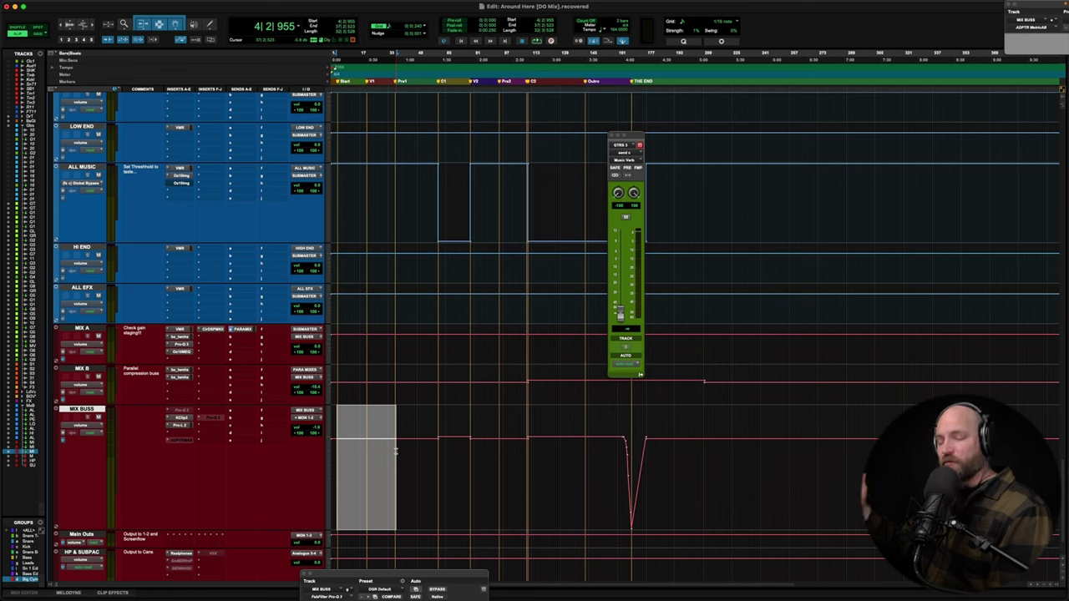
# Step: Audition the transition into C1 from 58|3|428 with MIX BUSS automation off and the second ALL MUSIC imager bypassed
pyautogui.click(436, 451)
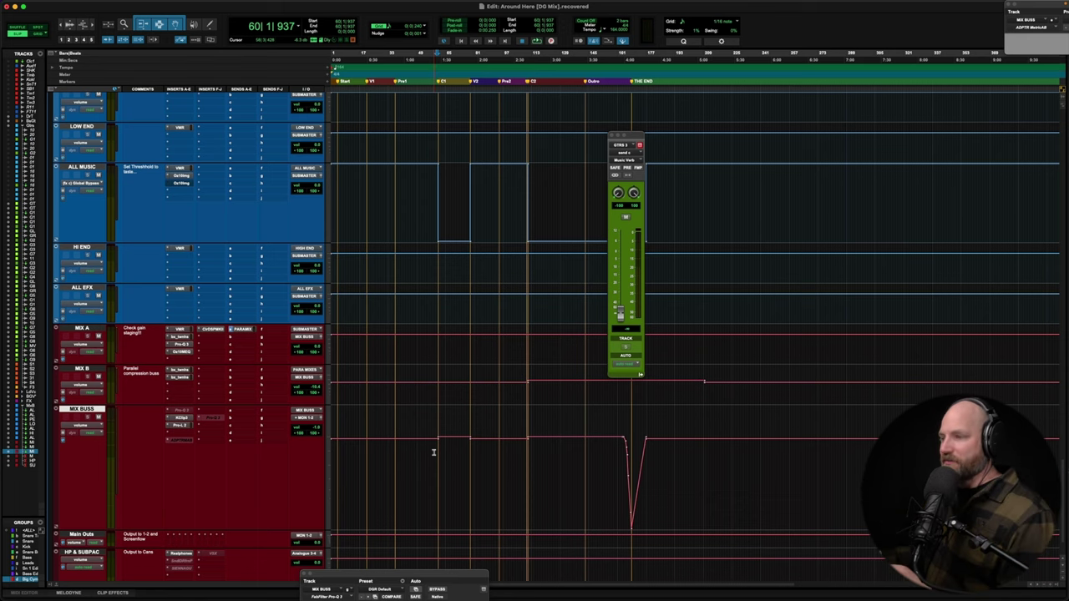
pyautogui.click(434, 452)
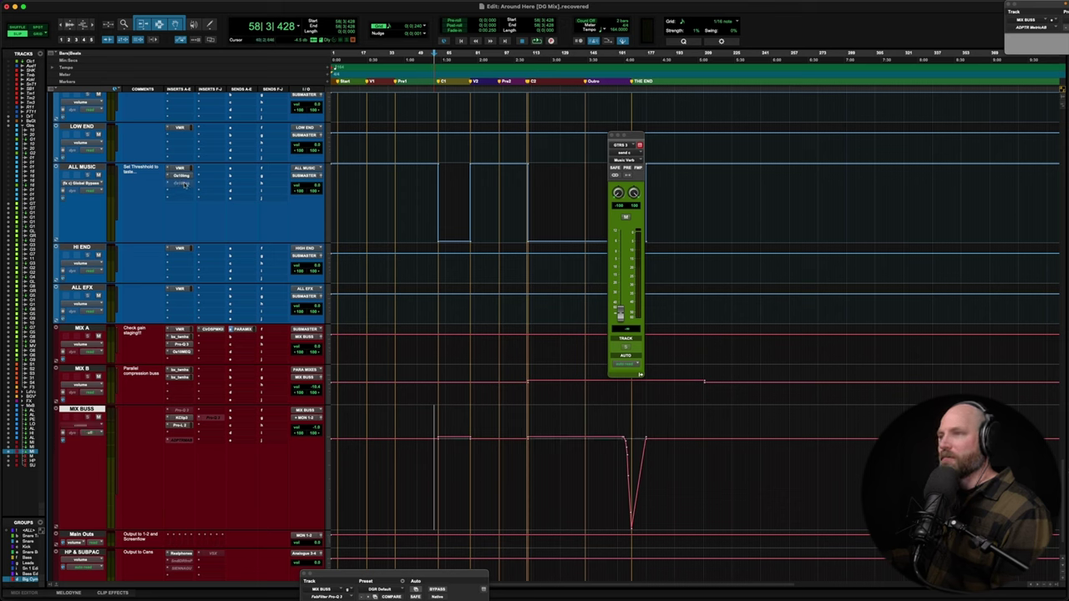
pyautogui.press('super+bracketright')
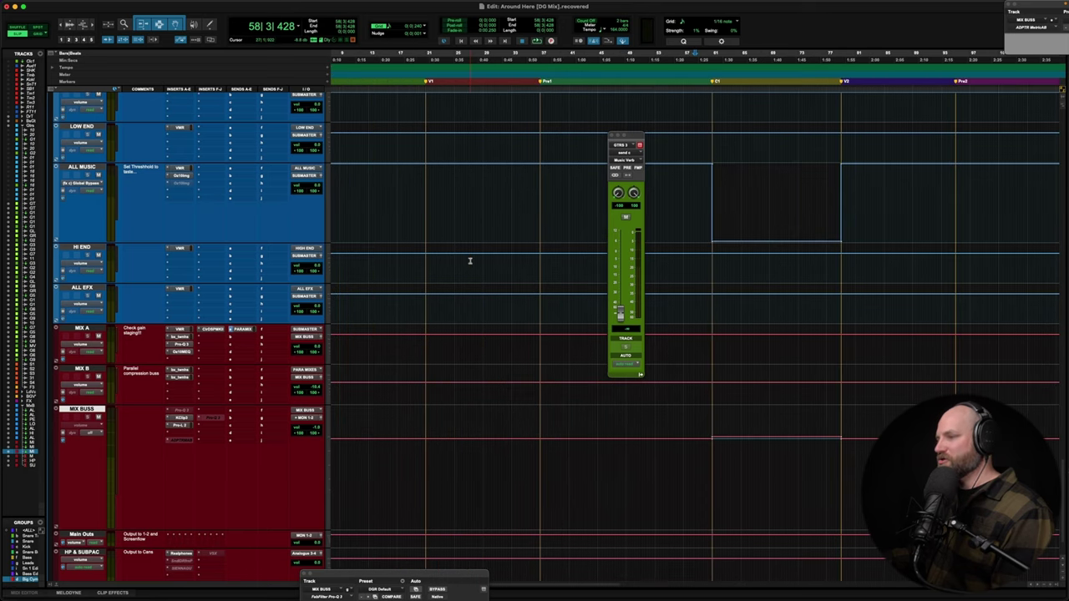
pyautogui.hscroll(5, 469, 260)
pyautogui.hscroll(1, 459, 345)
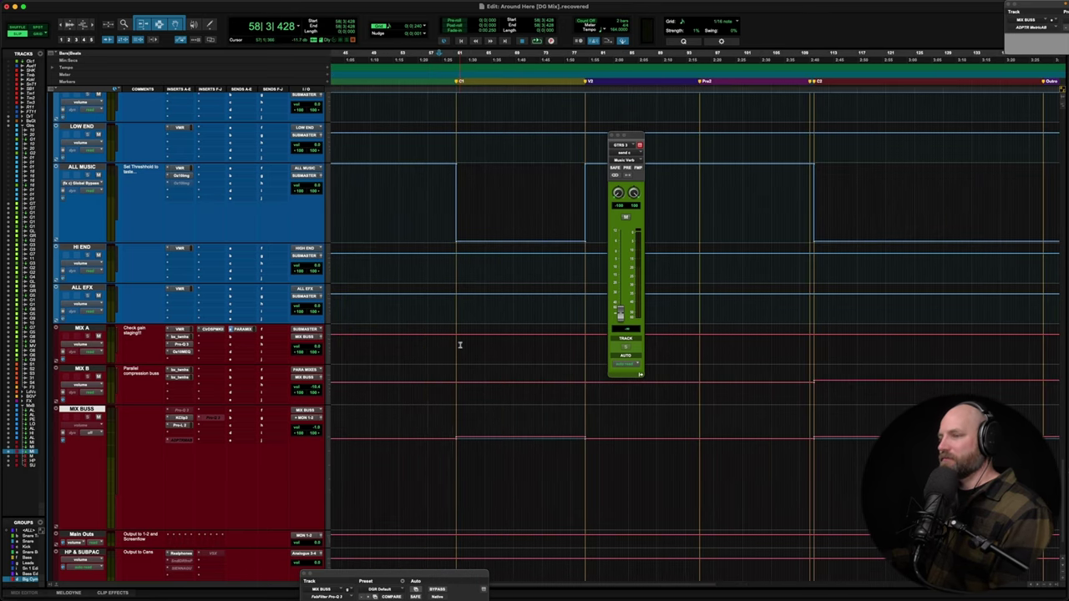
pyautogui.press('space')
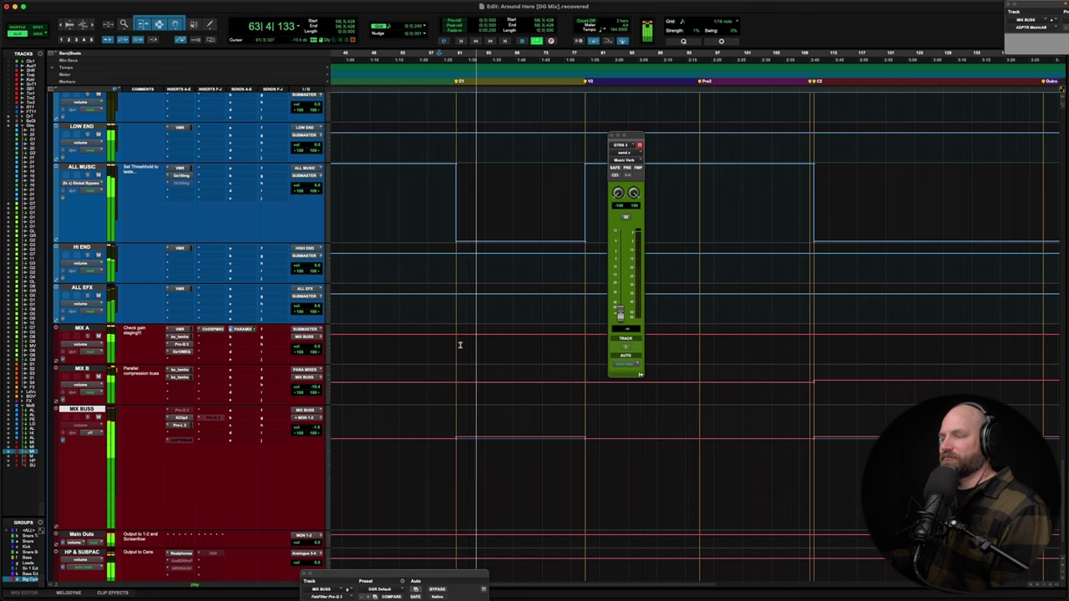
pyautogui.press('space')
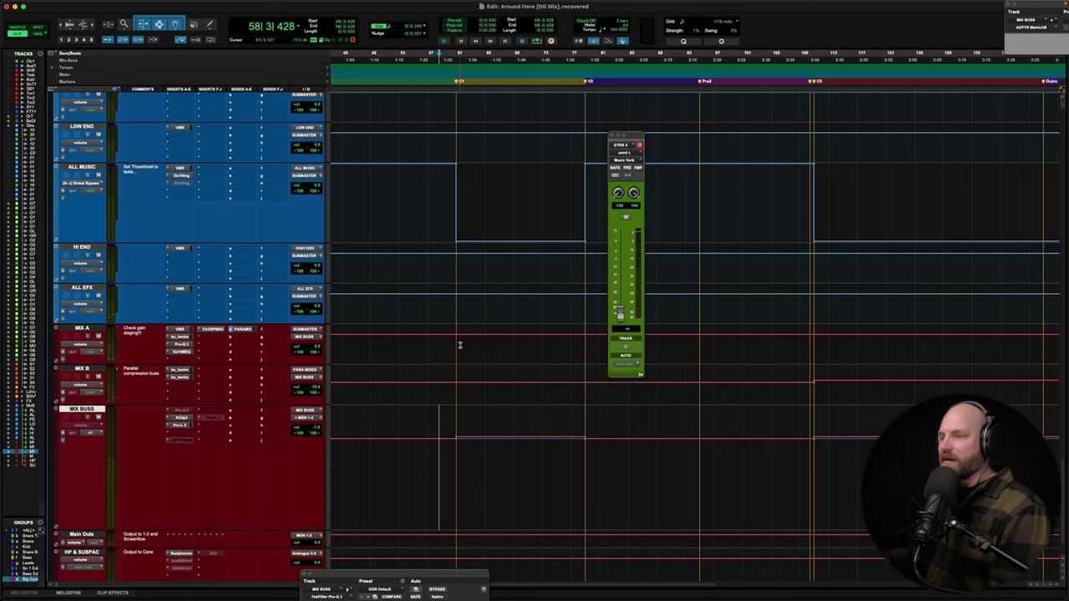
# Step: Return MIX BUSS automation to read, re-enable the second ALL MUSIC imager and audition the transition into C1 again
pyautogui.click(94, 435)
pyautogui.click(95, 442)
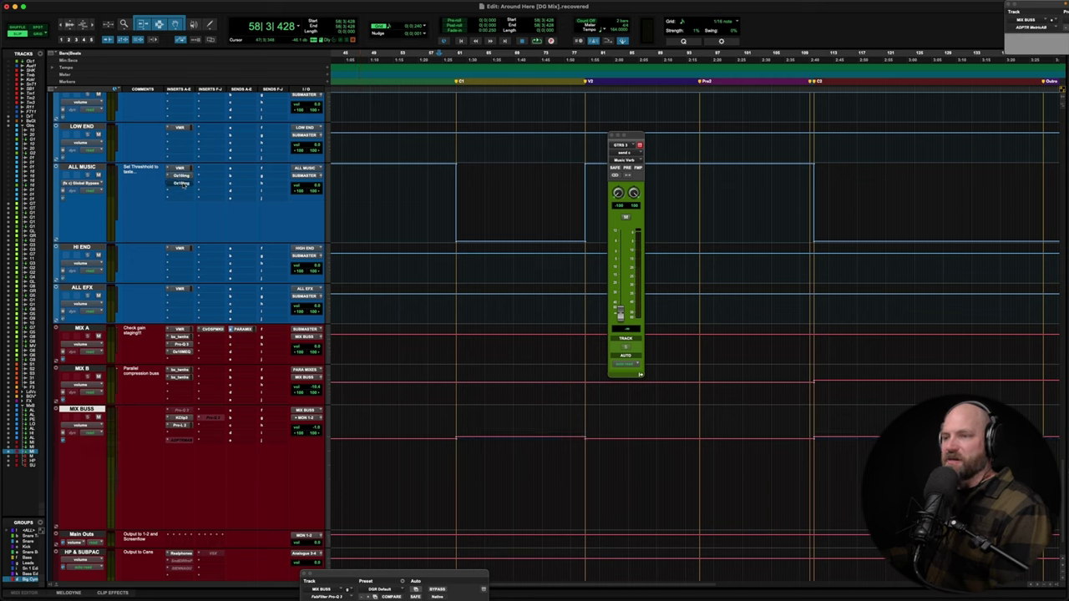
pyautogui.press('space')
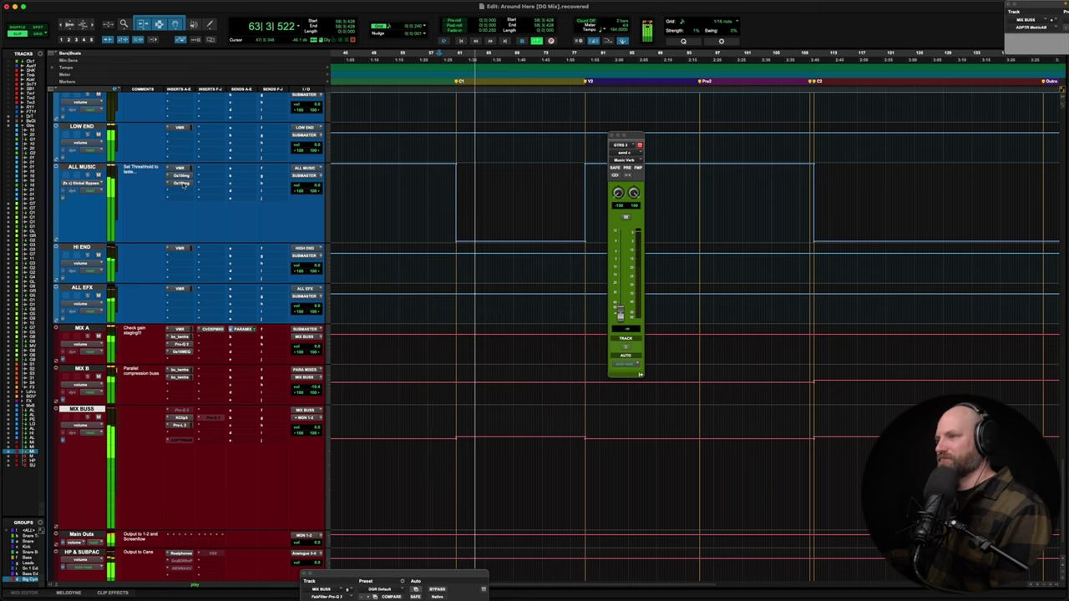
pyautogui.press('space')
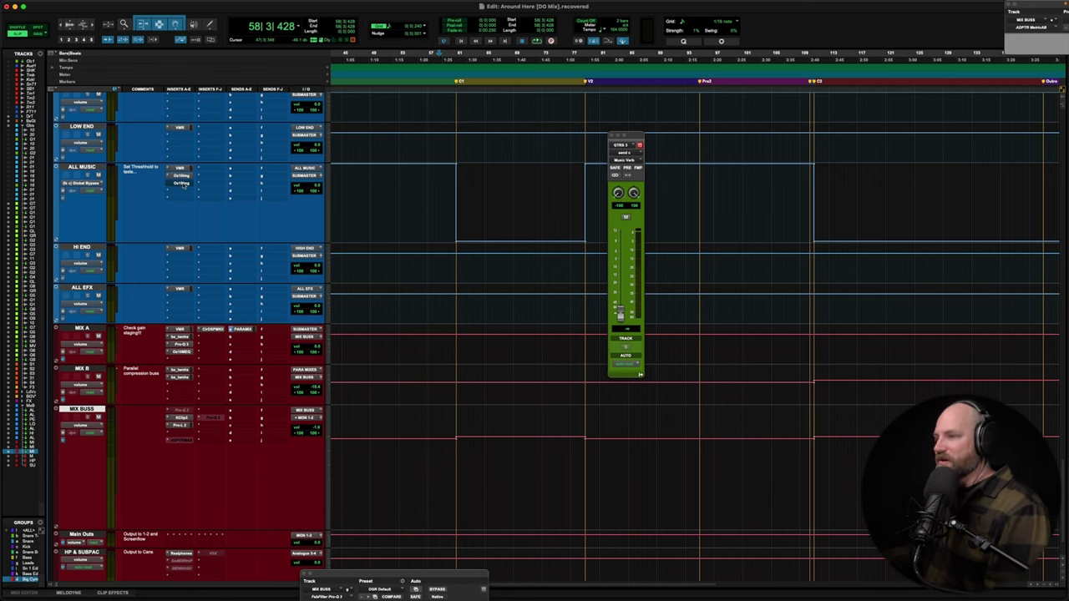
# Step: Examine the MIX BUSS volume automation across the whole song, from Start to THE END
pyautogui.press('r')
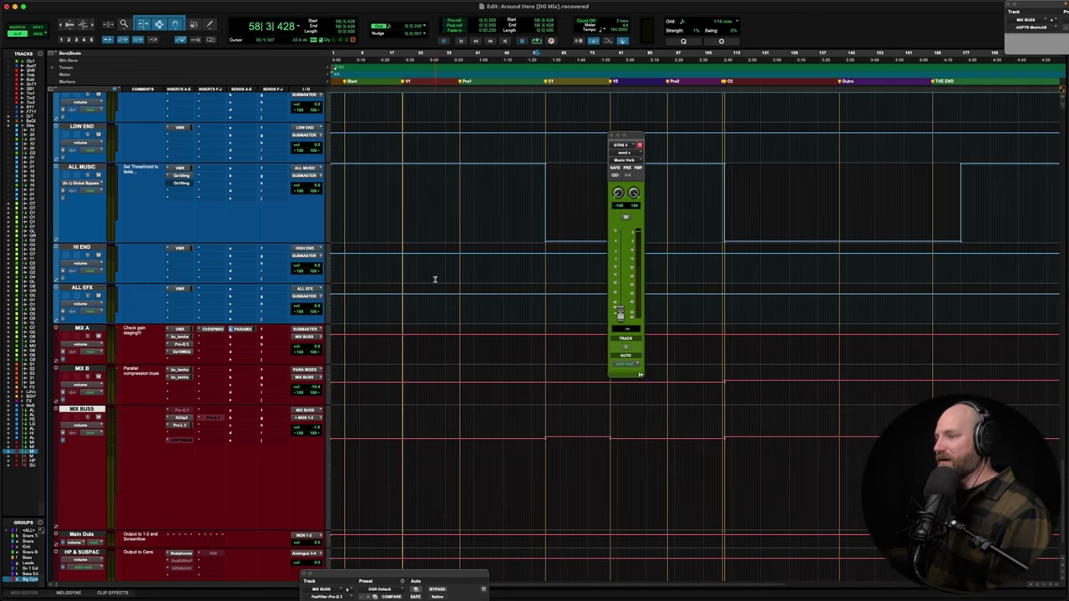
pyautogui.press('r')
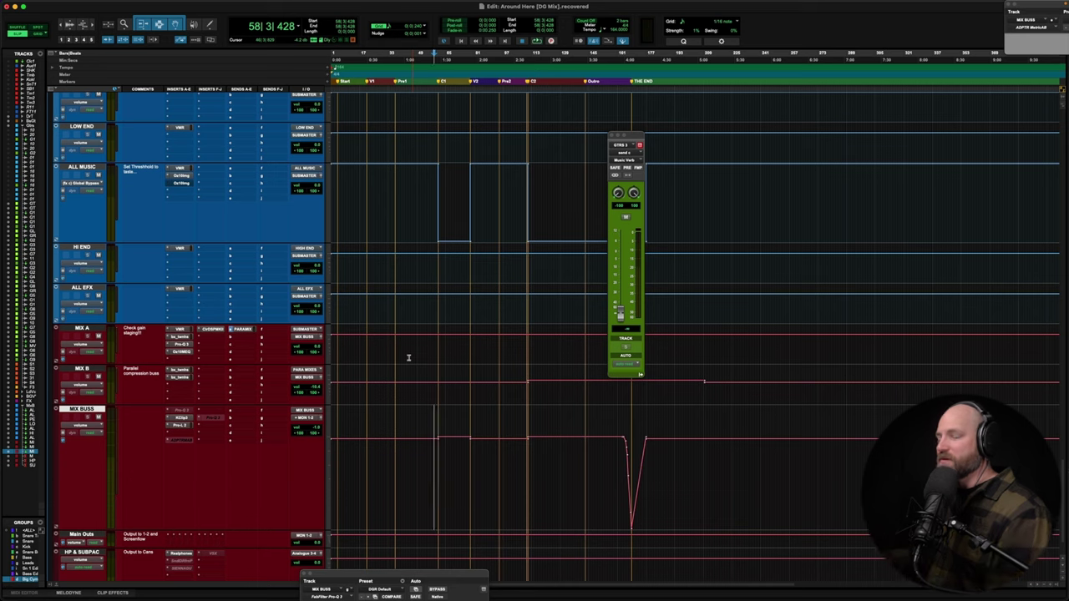
pyautogui.scroll(-2, 408, 357)
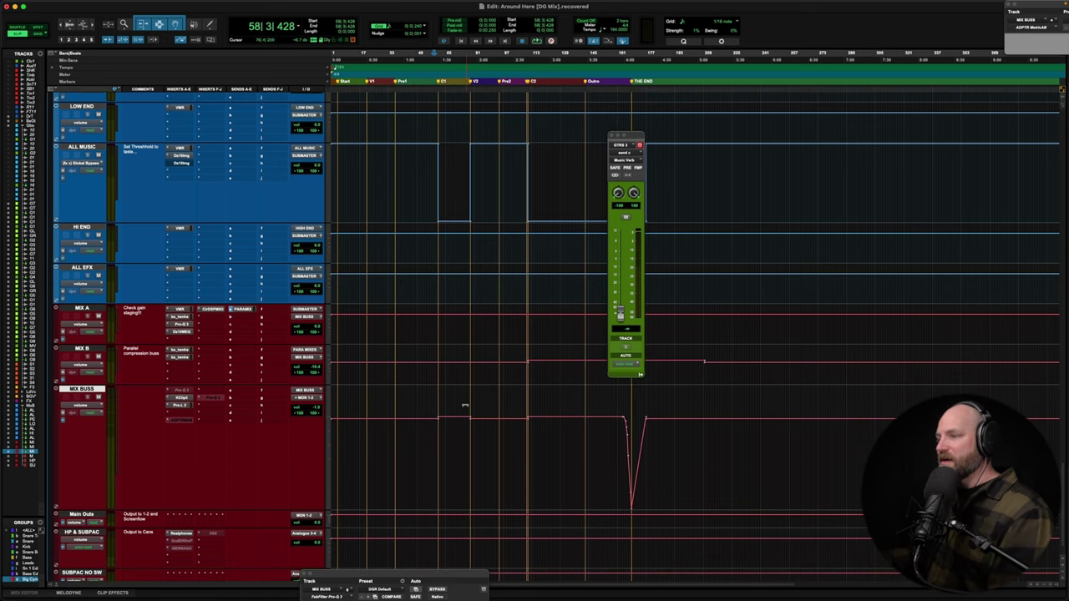
pyautogui.scroll(-2, 462, 426)
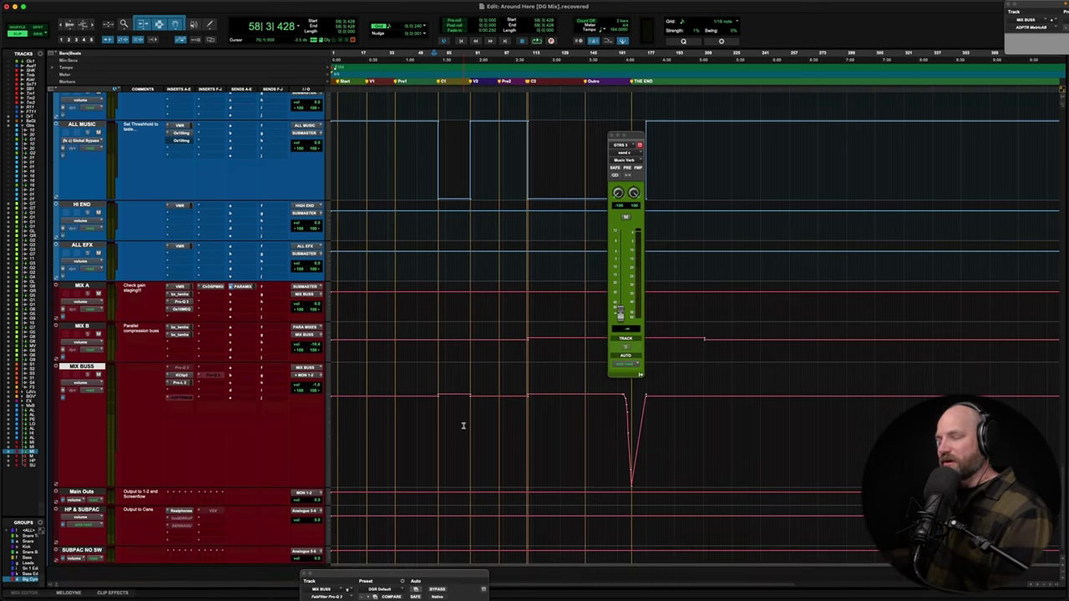
# Step: Look through the guitar and synth tracks, and select the Lead Vocal folder track above the mix busses
pyautogui.scroll(20, 463, 426)
pyautogui.scroll(15, 462, 426)
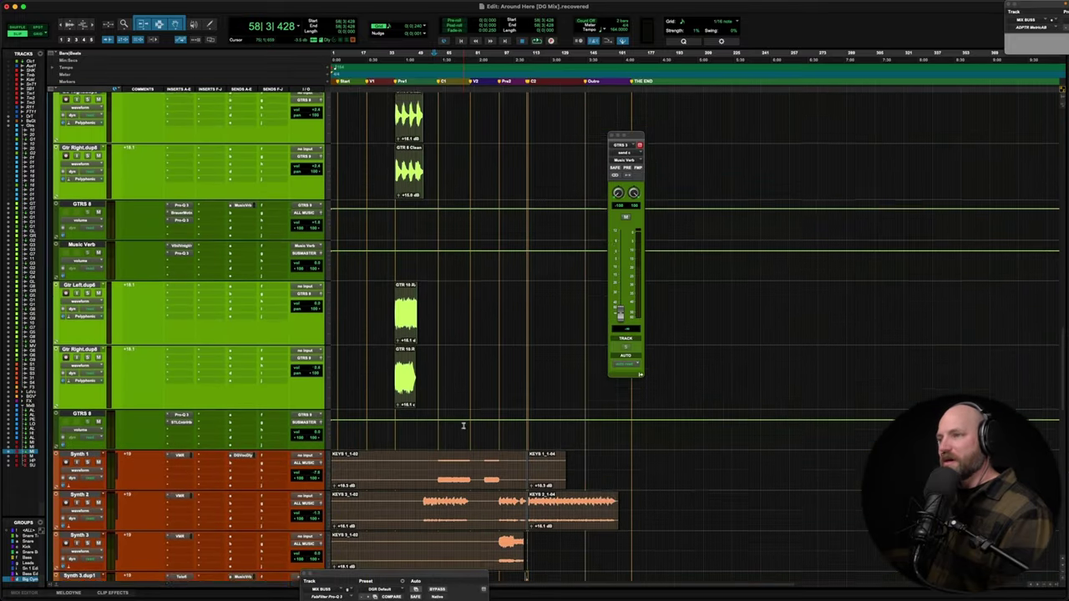
pyautogui.scroll(10, 415, 365)
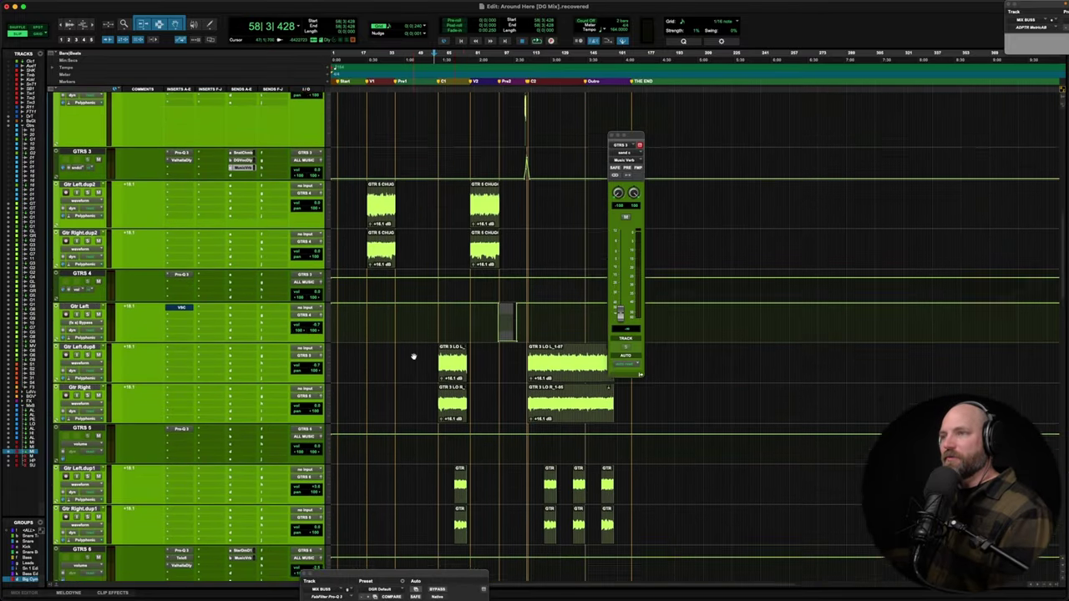
pyautogui.scroll(10, 413, 356)
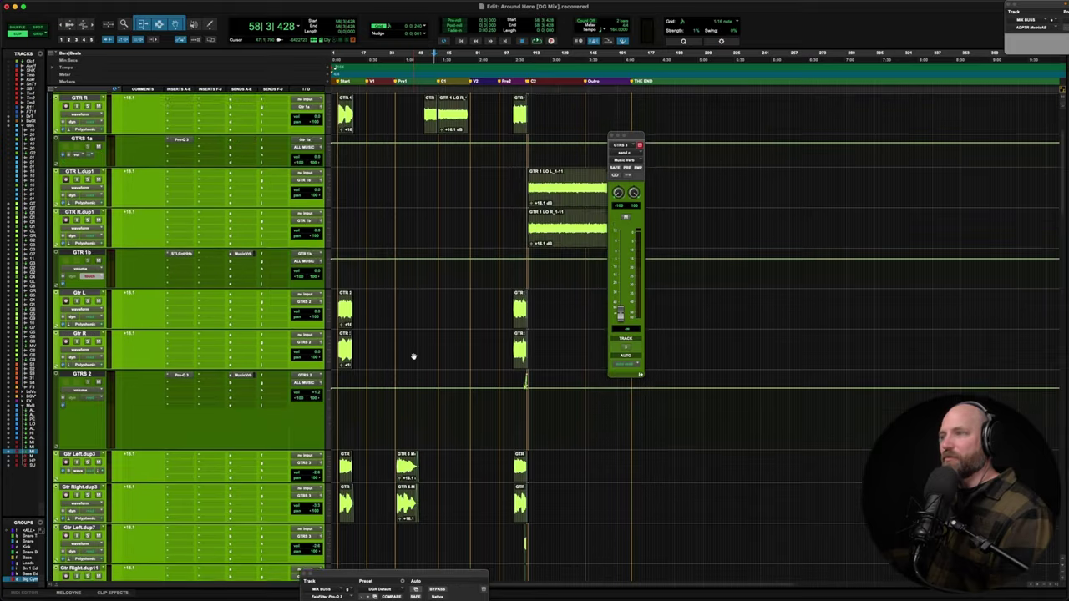
pyautogui.scroll(-15, 412, 356)
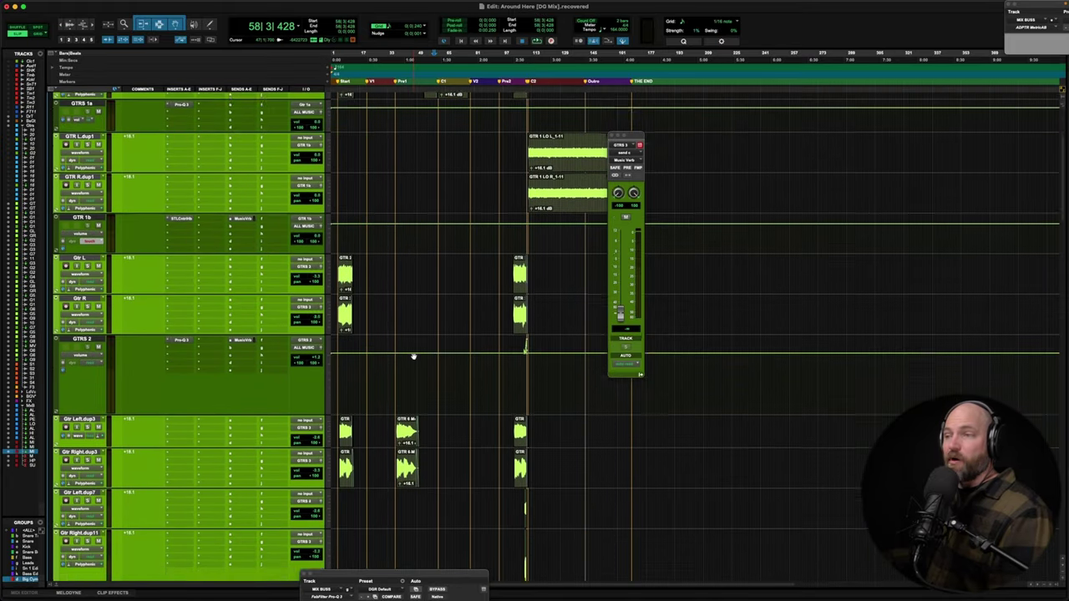
pyautogui.scroll(-20, 413, 356)
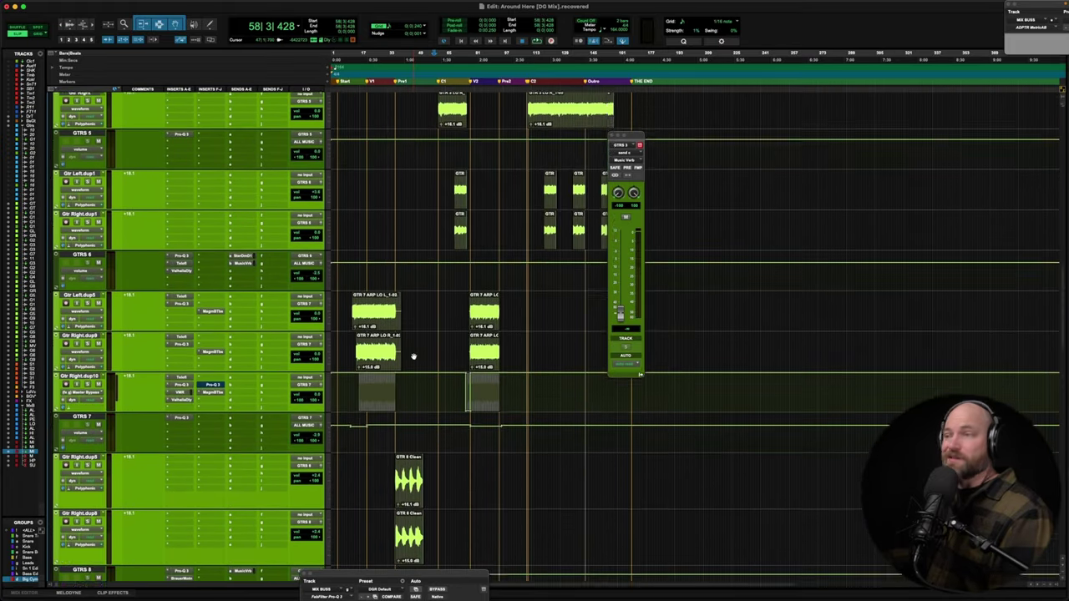
pyautogui.scroll(5, 413, 357)
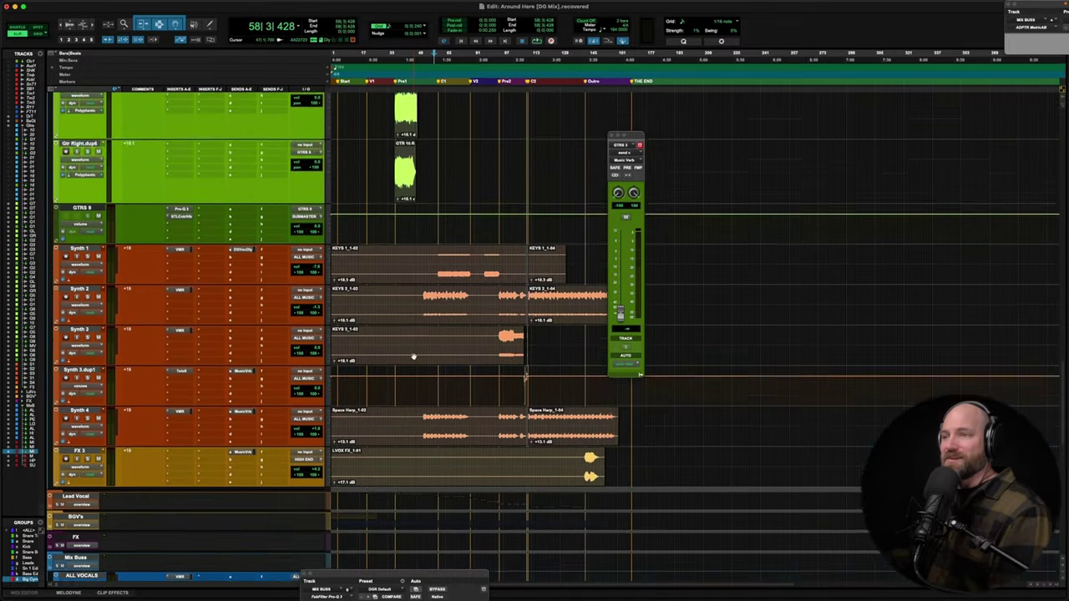
pyautogui.scroll(-10, 412, 357)
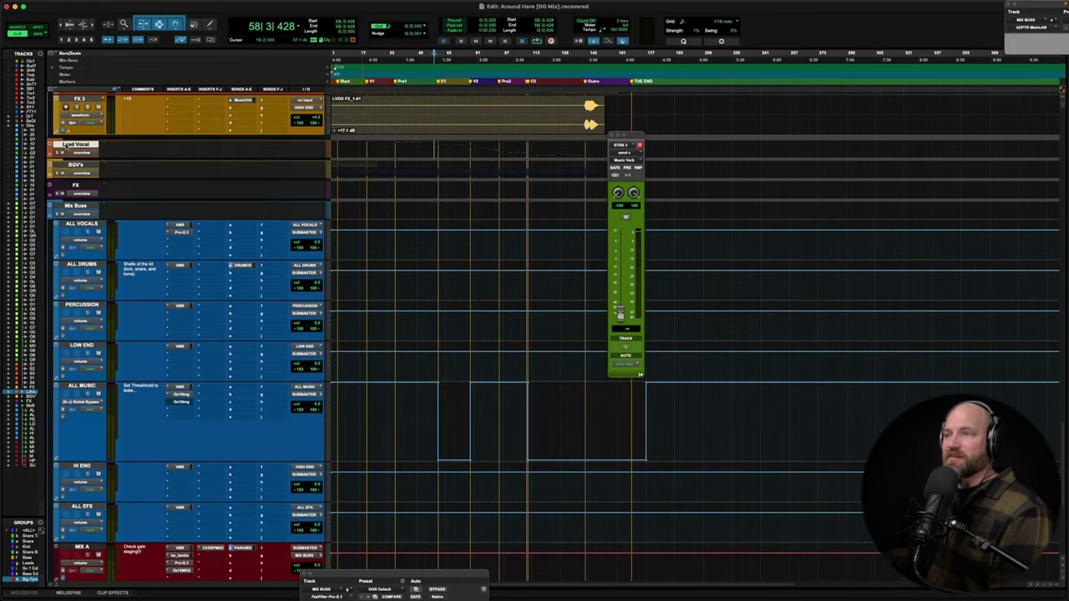
pyautogui.scroll(5, 56, 153)
pyautogui.scroll(-5, 56, 153)
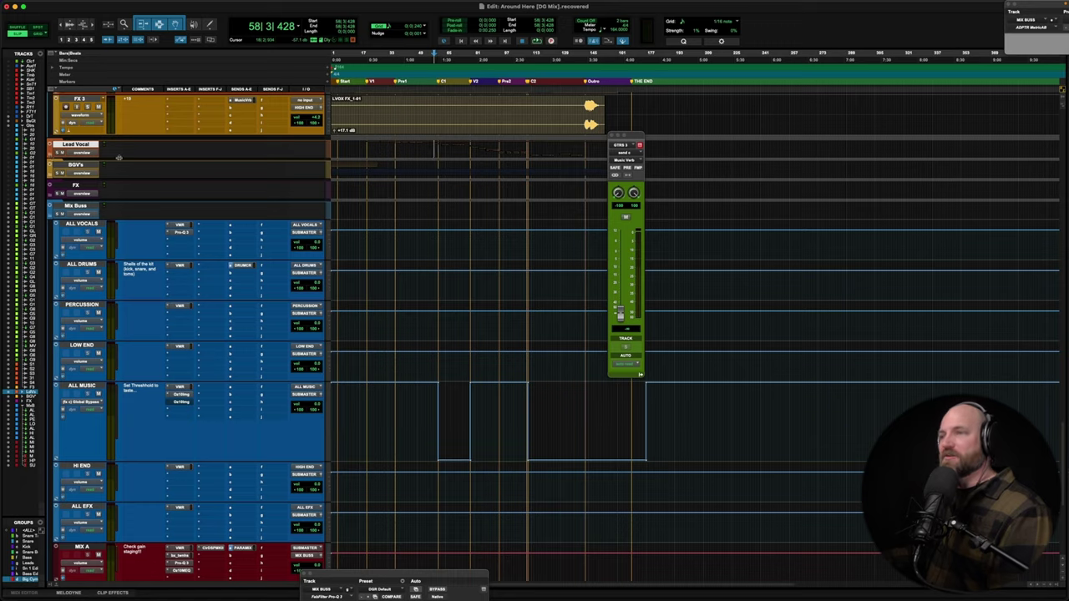